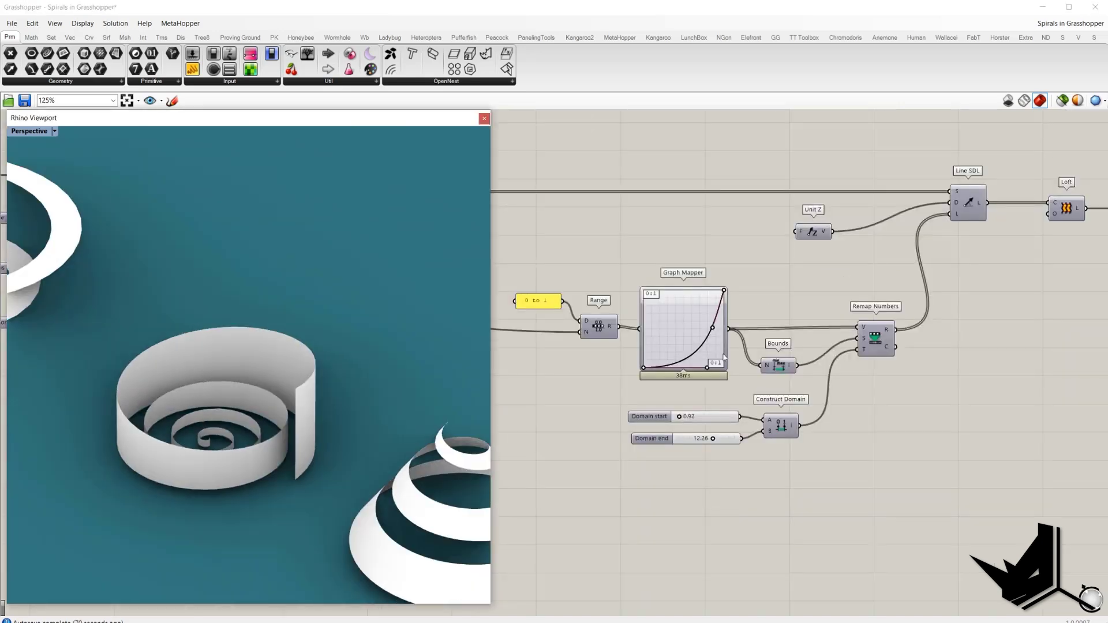
# - Adjust the Graph Mapper's Bezier curve slightly by moving its lower control handle
pyautogui.moveTo(705, 368)
pyautogui.mouseDown()
pyautogui.moveTo(708, 340)
pyautogui.moveTo(708, 370)
pyautogui.mouseUp()
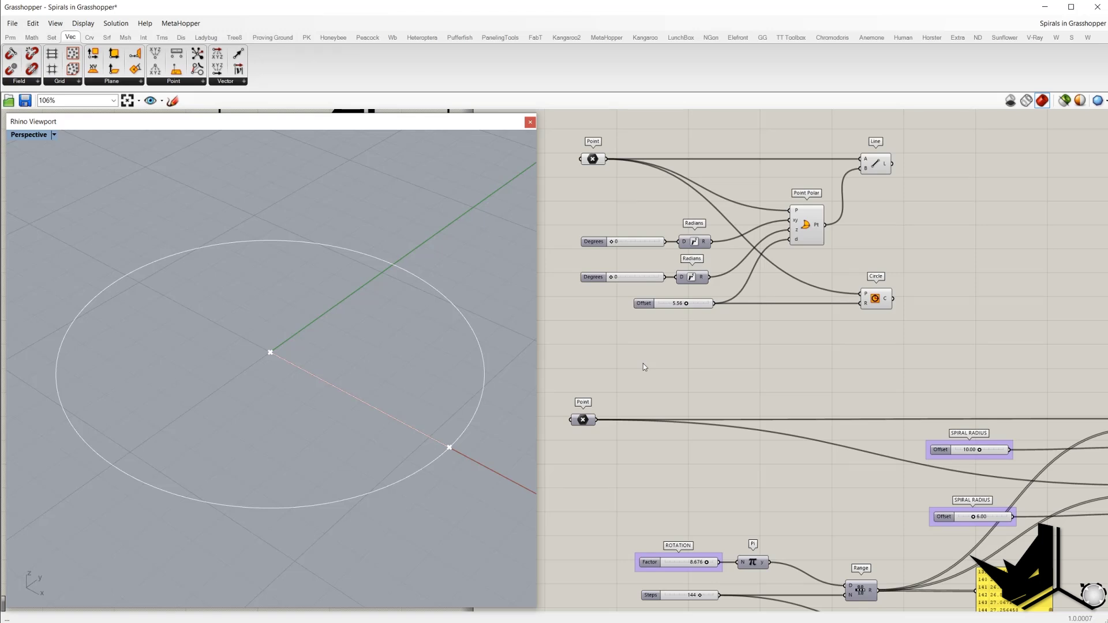
# - Examine the Point Polar component and the options of the Point parameter that feeds the Line, Point Polar and Circle components
pyautogui.scroll(3, 643, 364)
pyautogui.moveTo(839, 217); pyautogui.dragTo(933, 330)
pyautogui.click(932, 330)
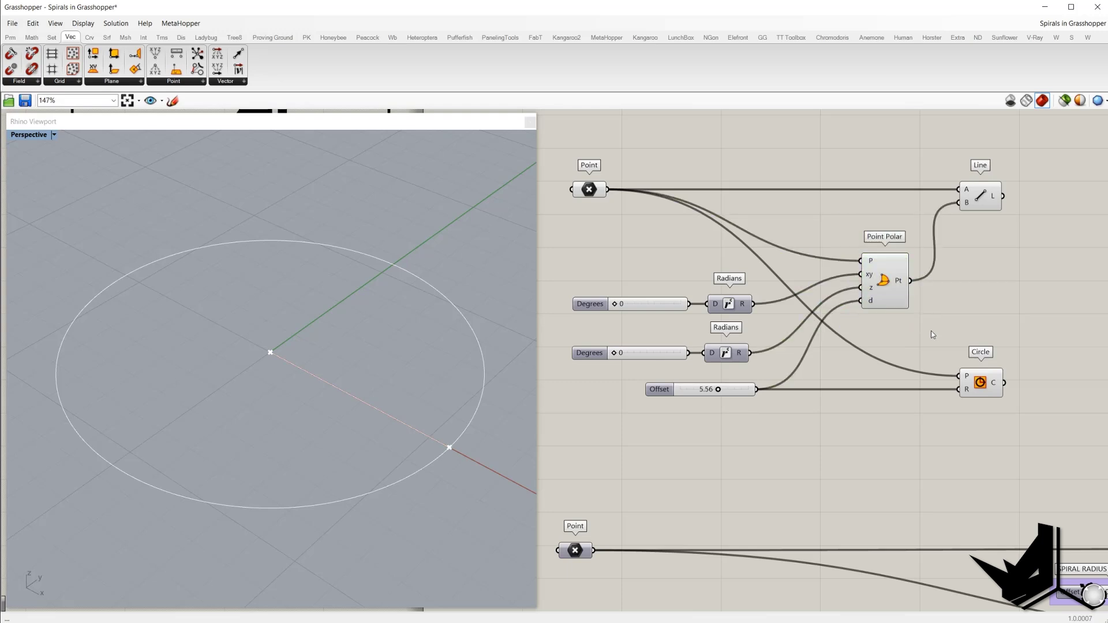
pyautogui.moveTo(831, 223); pyautogui.dragTo(947, 355)
pyautogui.moveTo(880, 270); pyautogui.dragTo(879, 269)
pyautogui.click(588, 191)
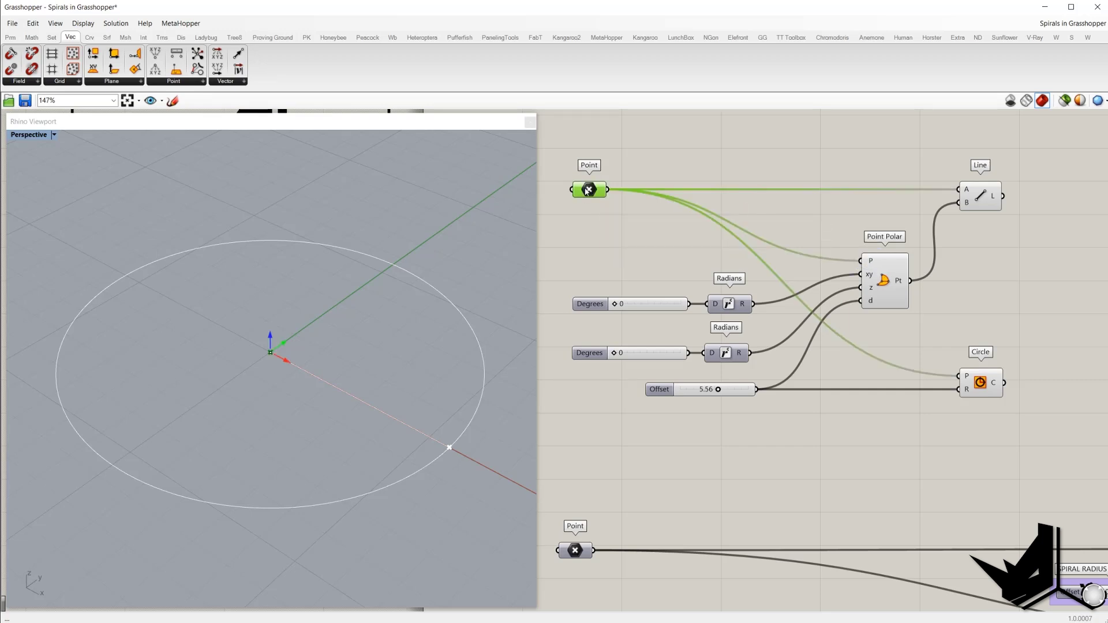
pyautogui.rightClick(584, 189)
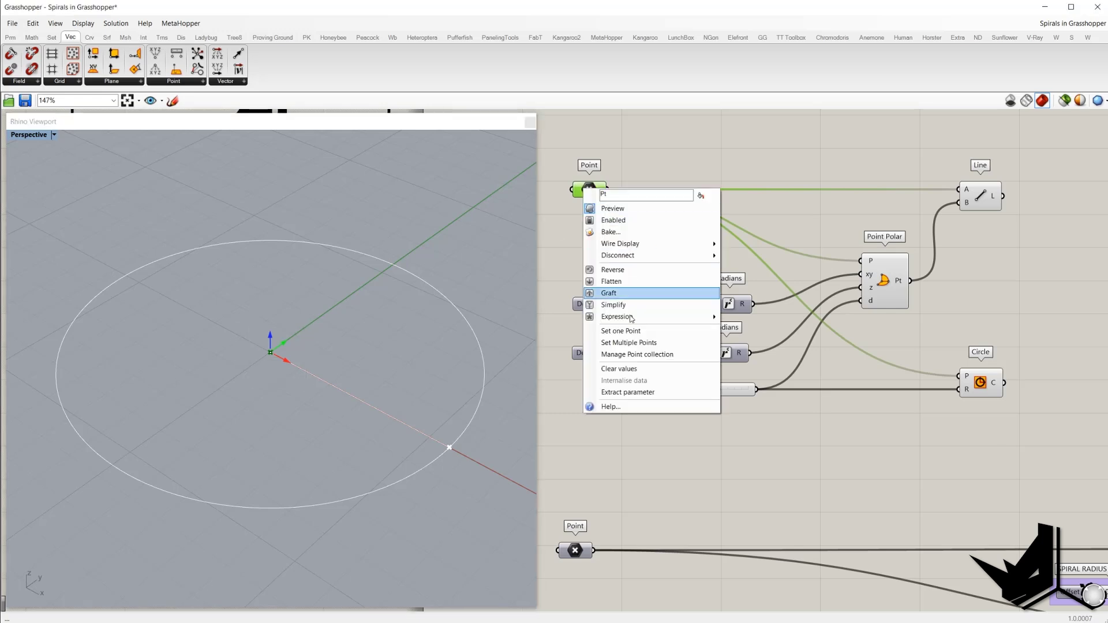
pyautogui.click(567, 160)
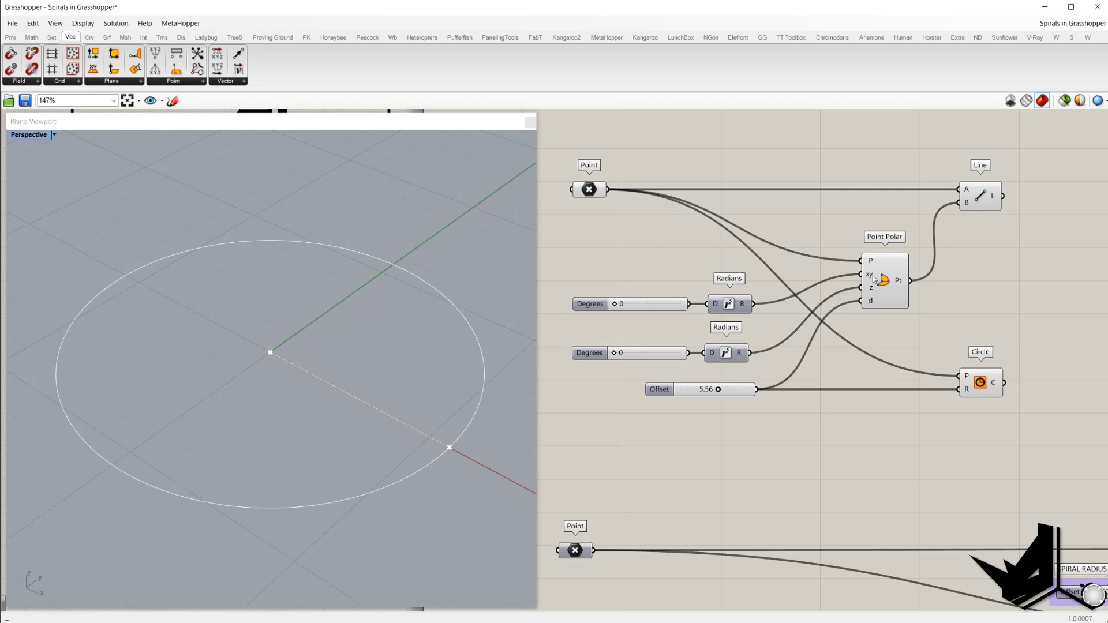
# - Examine the Point Polar inputs and trace the Point, Degrees, Radians and Offset components connected to them
pyautogui.moveTo(874, 301)
pyautogui.click(587, 188)
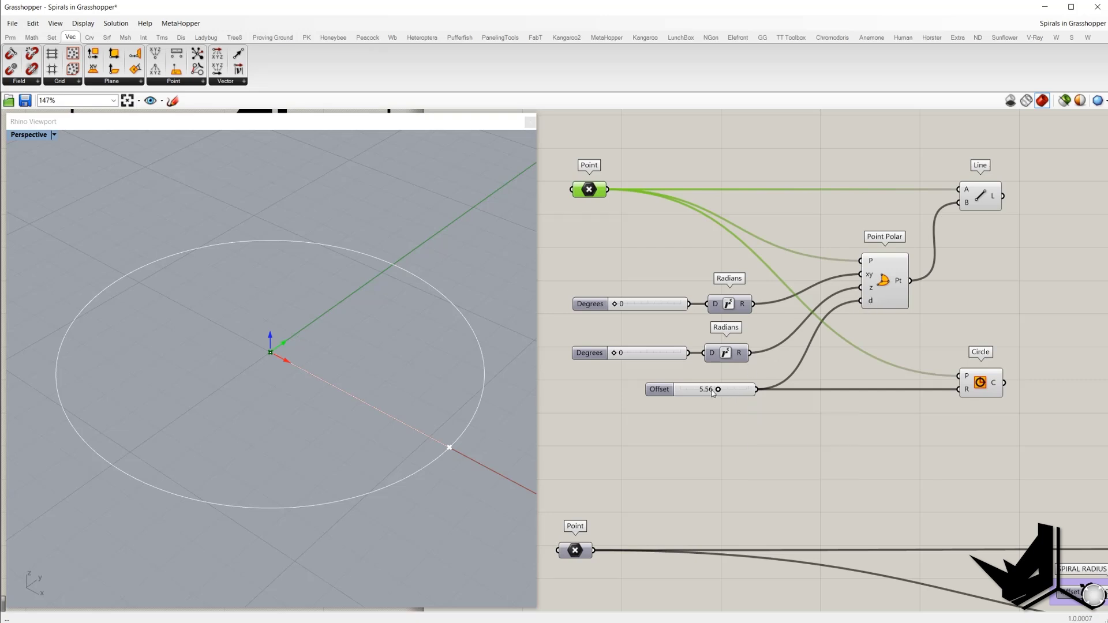
pyautogui.click(808, 335)
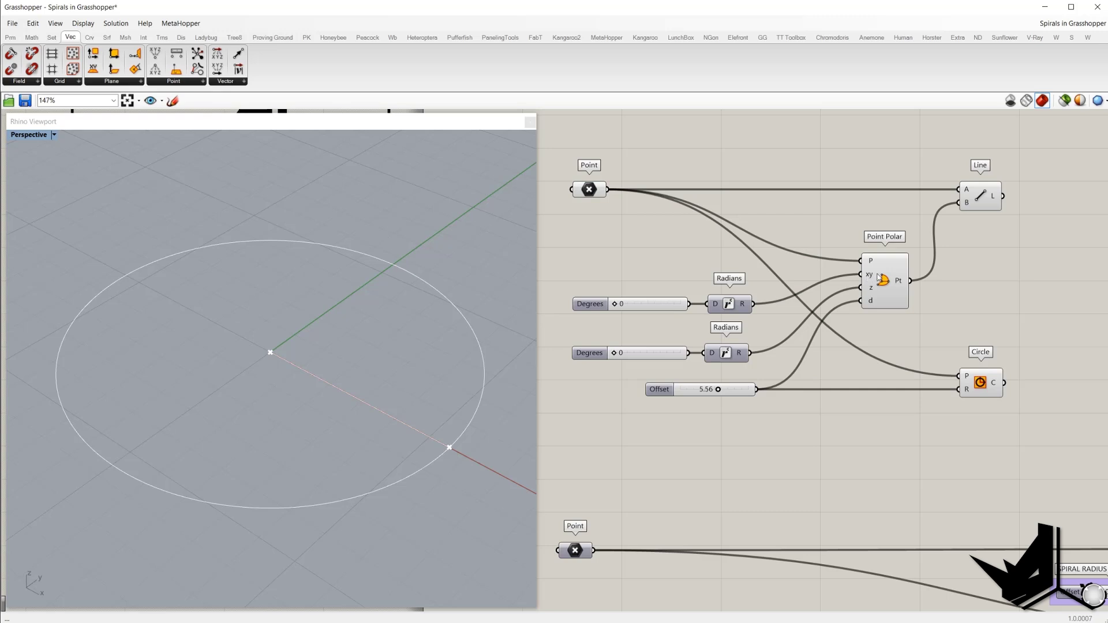
pyautogui.moveTo(567, 282); pyautogui.dragTo(692, 323)
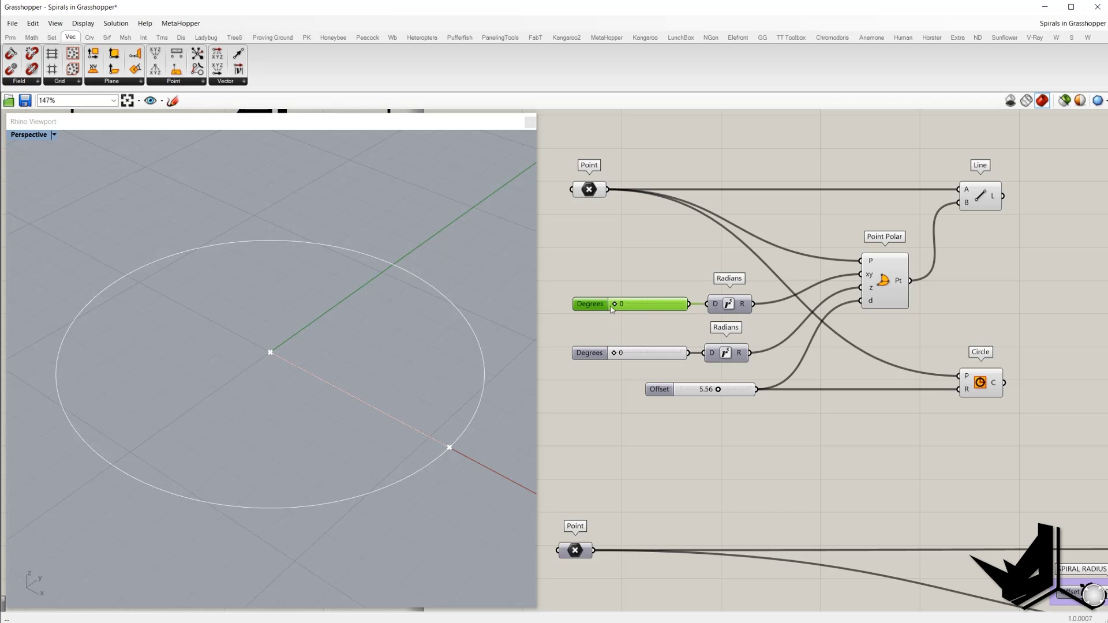
pyautogui.moveTo(569, 283); pyautogui.dragTo(699, 319)
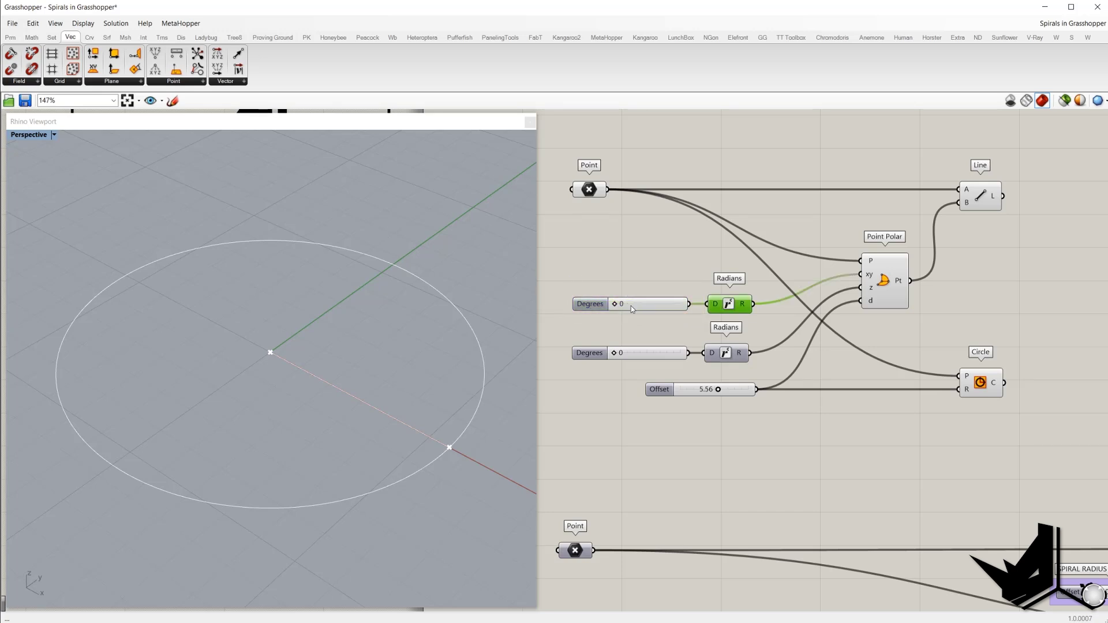
pyautogui.moveTo(562, 285); pyautogui.dragTo(756, 321)
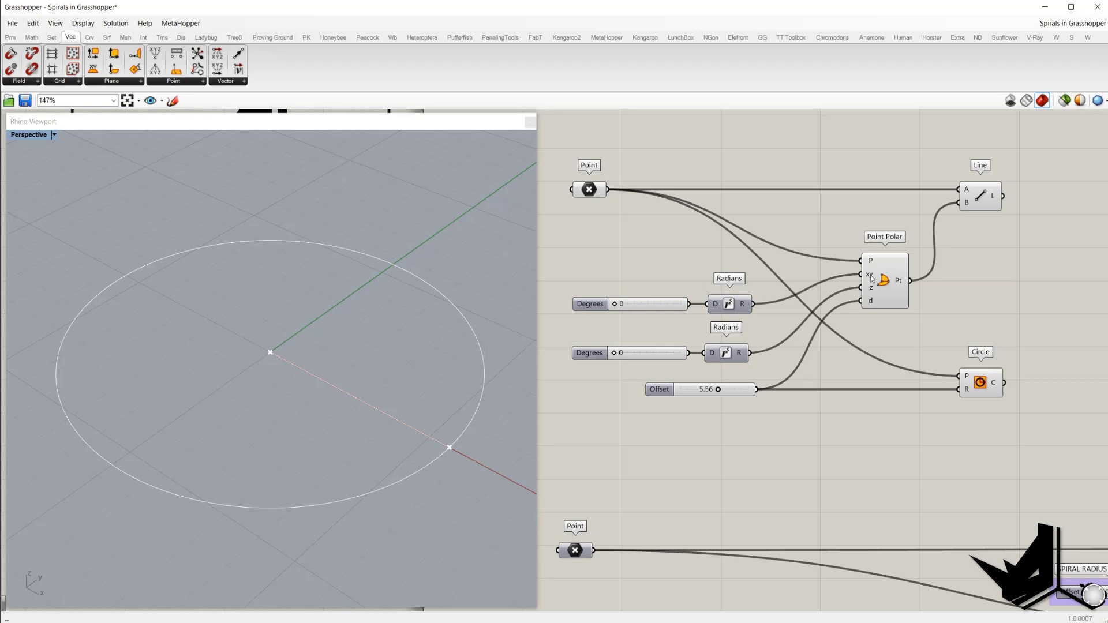
pyautogui.moveTo(872, 279)
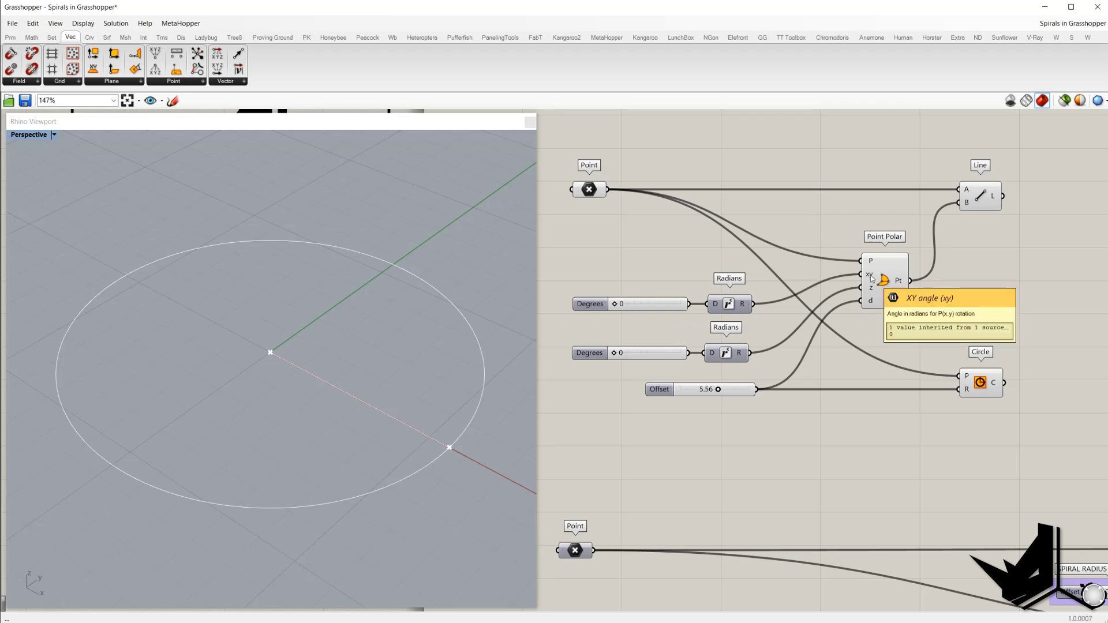
pyautogui.click(586, 194)
pyautogui.click(625, 234)
pyautogui.click(589, 190)
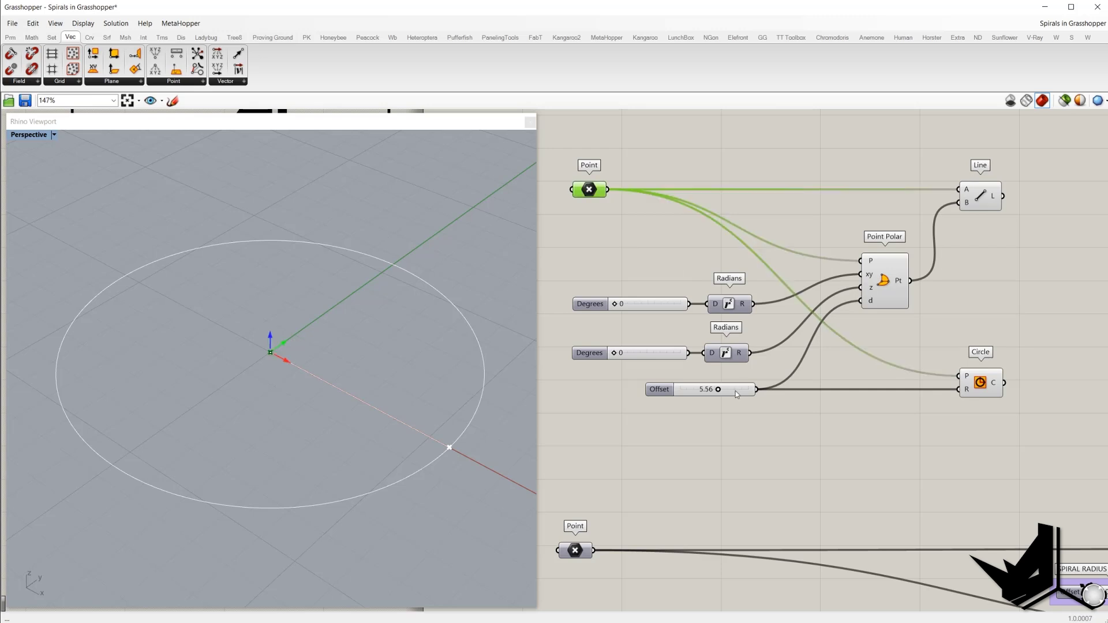
pyautogui.moveTo(558, 285); pyautogui.dragTo(700, 331)
# - Capture the viewport and definition in a screenshot overlay, mark up the line, its end point and the components, and discard it
pyautogui.press('Print')
pyautogui.moveTo(1076, 573); pyautogui.dragTo(1075, 571)
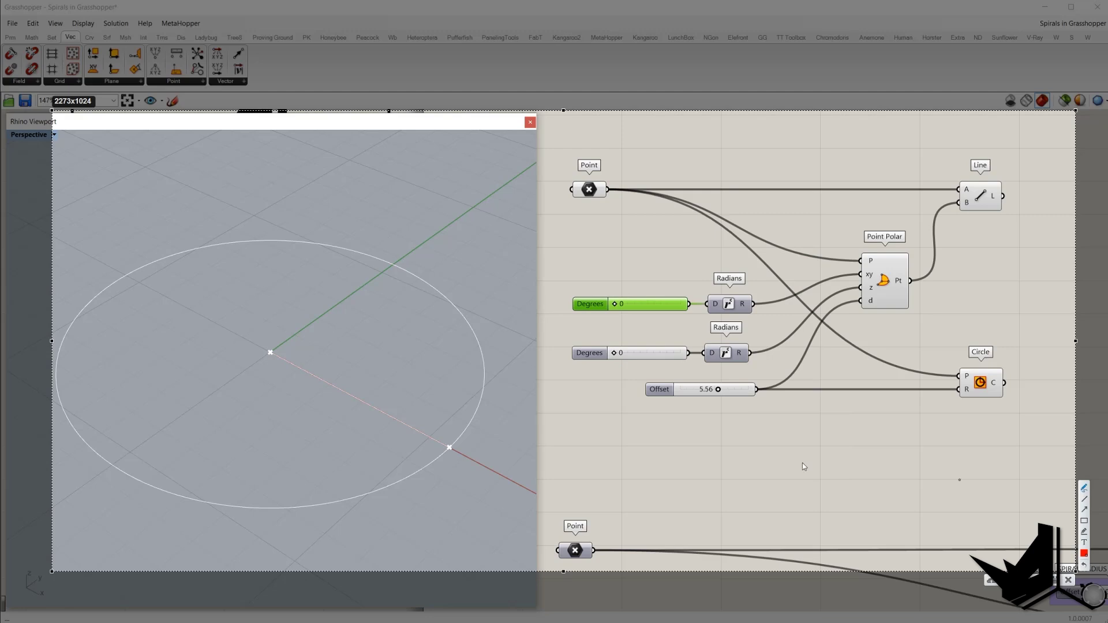
pyautogui.moveTo(276, 348); pyautogui.dragTo(449, 447)
pyautogui.moveTo(711, 379); pyautogui.dragTo(703, 383)
pyautogui.moveTo(332, 406)
pyautogui.mouseDown()
pyautogui.moveTo(327, 420)
pyautogui.moveTo(350, 408)
pyautogui.mouseUp()
pyautogui.moveTo(349, 430); pyautogui.dragTo(386, 447)
pyautogui.moveTo(457, 445)
pyautogui.mouseDown()
pyautogui.moveTo(448, 454)
pyautogui.moveTo(458, 445)
pyautogui.mouseUp()
pyautogui.moveTo(901, 269)
pyautogui.mouseDown()
pyautogui.moveTo(904, 292)
pyautogui.moveTo(909, 273)
pyautogui.mouseUp()
pyautogui.moveTo(983, 335)
pyautogui.mouseDown()
pyautogui.moveTo(946, 347)
pyautogui.moveTo(978, 340)
pyautogui.mouseUp()
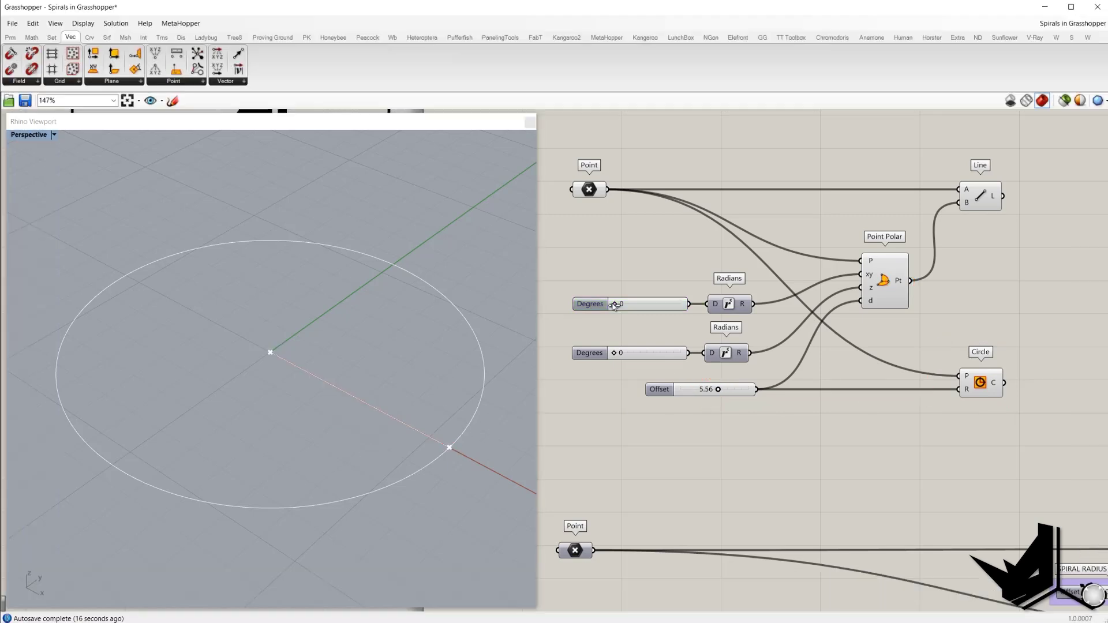
pyautogui.press('Escape')
# - Set the xy-angle Degrees slider to 52 and the Offset slider to 4.64
pyautogui.moveTo(614, 304)
pyautogui.mouseDown()
pyautogui.moveTo(630, 306)
pyautogui.moveTo(620, 310)
pyautogui.mouseUp()
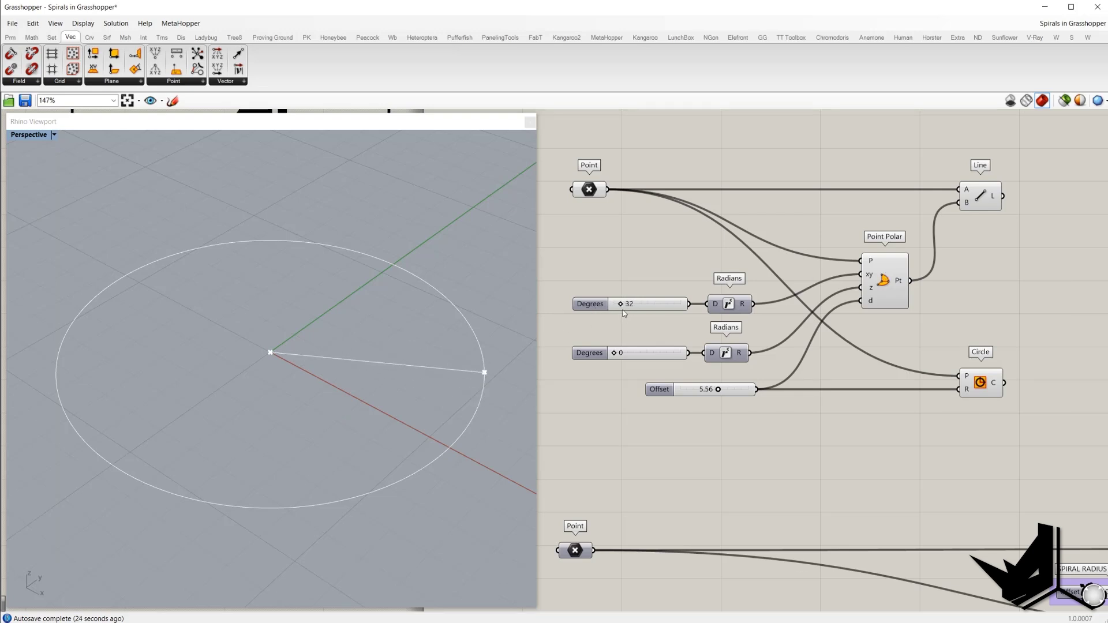
pyautogui.moveTo(621, 306); pyautogui.dragTo(625, 307)
pyautogui.moveTo(634, 371); pyautogui.dragTo(780, 423)
pyautogui.click(716, 379)
pyautogui.moveTo(718, 389); pyautogui.dragTo(714, 388)
pyautogui.moveTo(646, 370); pyautogui.dragTo(771, 411)
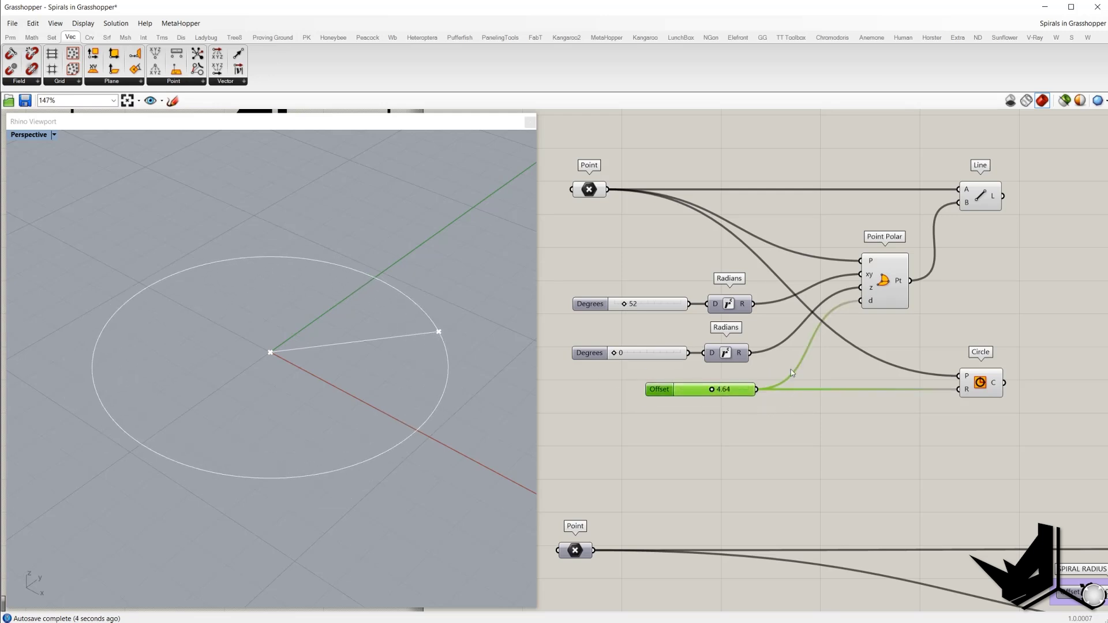
pyautogui.click(928, 336)
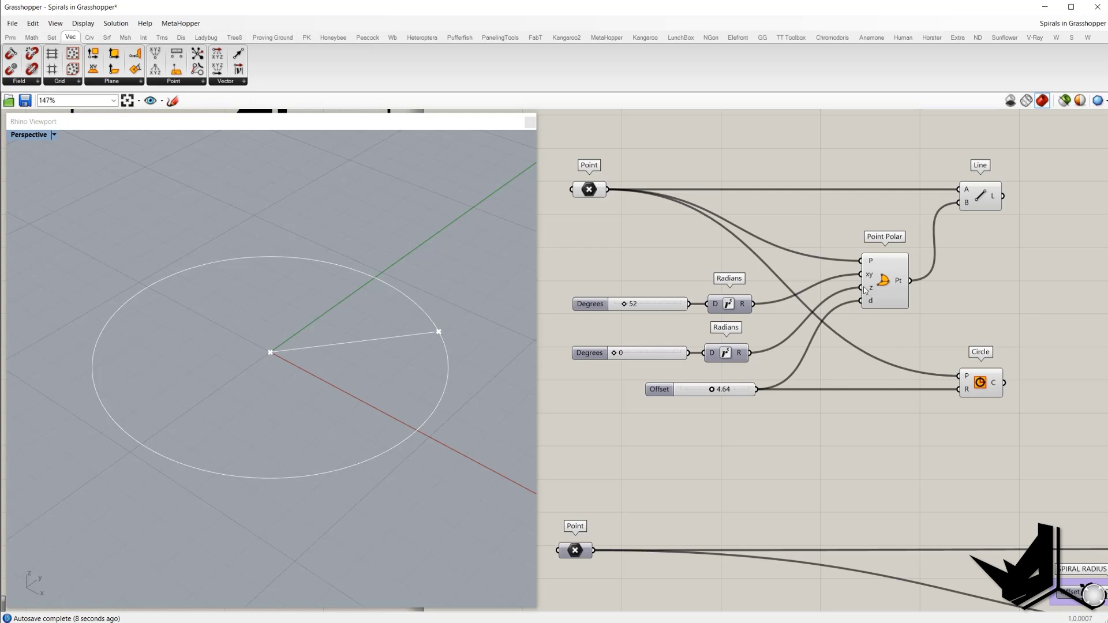
# - Check the Point Polar z-angle input, then circle both Degrees sliders, the Offset slider and the line's end point in red on a screenshot overlay
pyautogui.moveTo(875, 295)
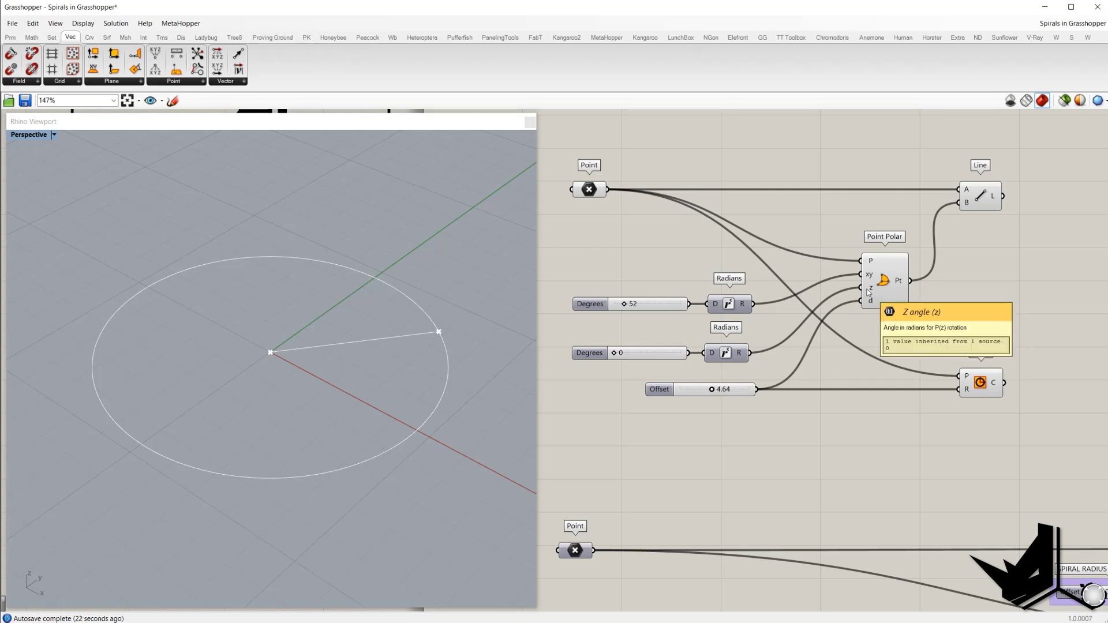
pyautogui.press('Print')
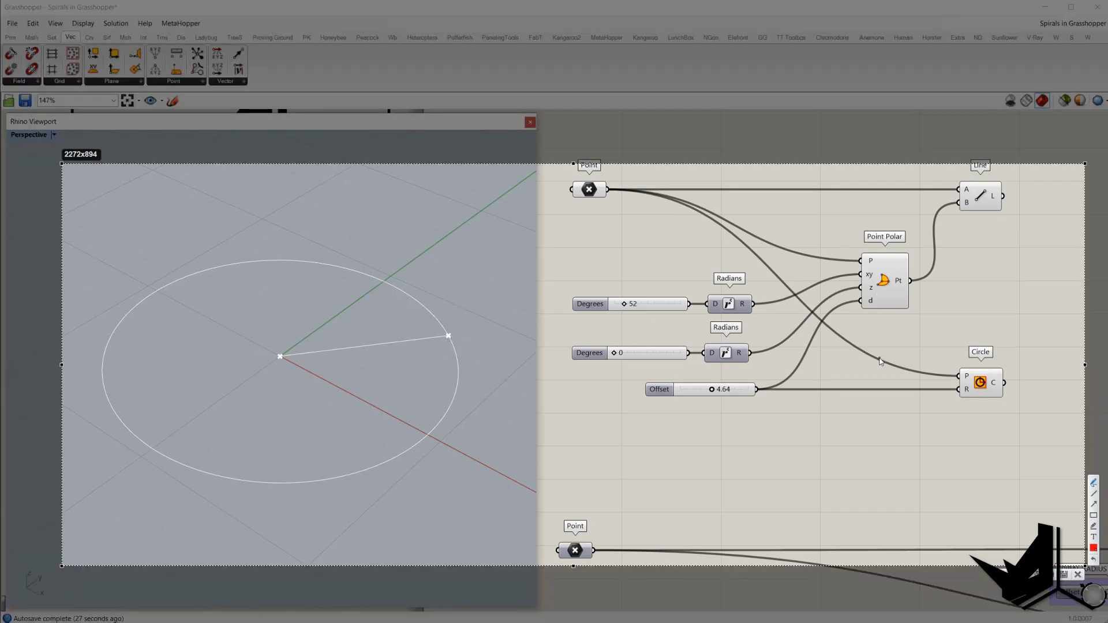
pyautogui.moveTo(597, 297)
pyautogui.mouseDown()
pyautogui.moveTo(675, 330)
pyautogui.moveTo(620, 284)
pyautogui.moveTo(588, 284)
pyautogui.mouseUp()
pyautogui.moveTo(280, 356); pyautogui.dragTo(559, 326)
pyautogui.moveTo(717, 377)
pyautogui.mouseDown()
pyautogui.moveTo(745, 380)
pyautogui.moveTo(691, 387)
pyautogui.mouseUp()
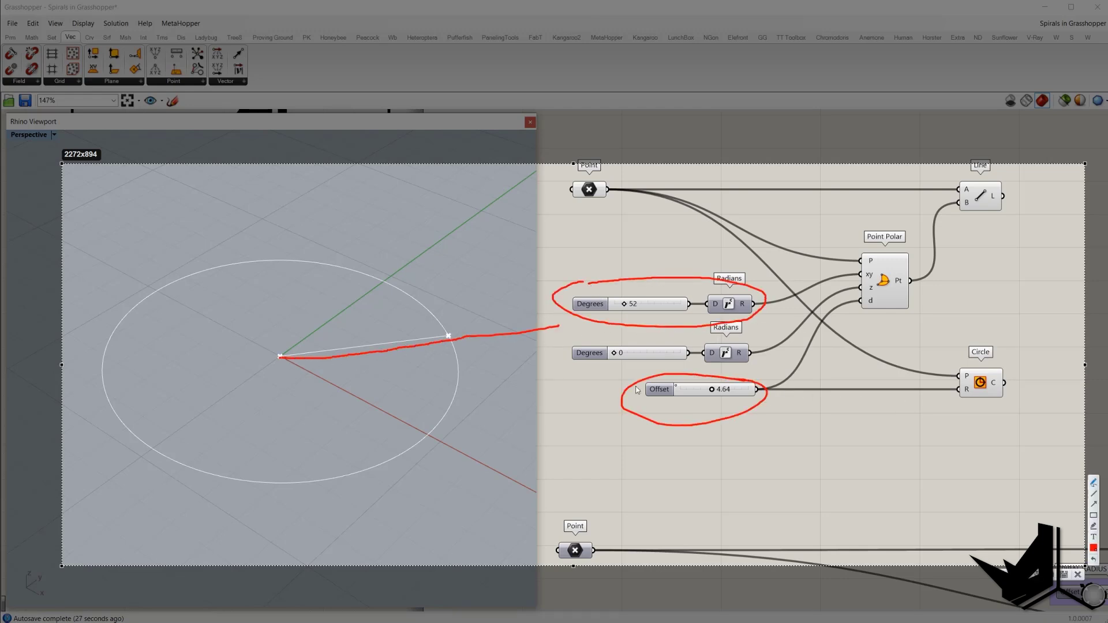
pyautogui.moveTo(456, 338); pyautogui.dragTo(452, 336)
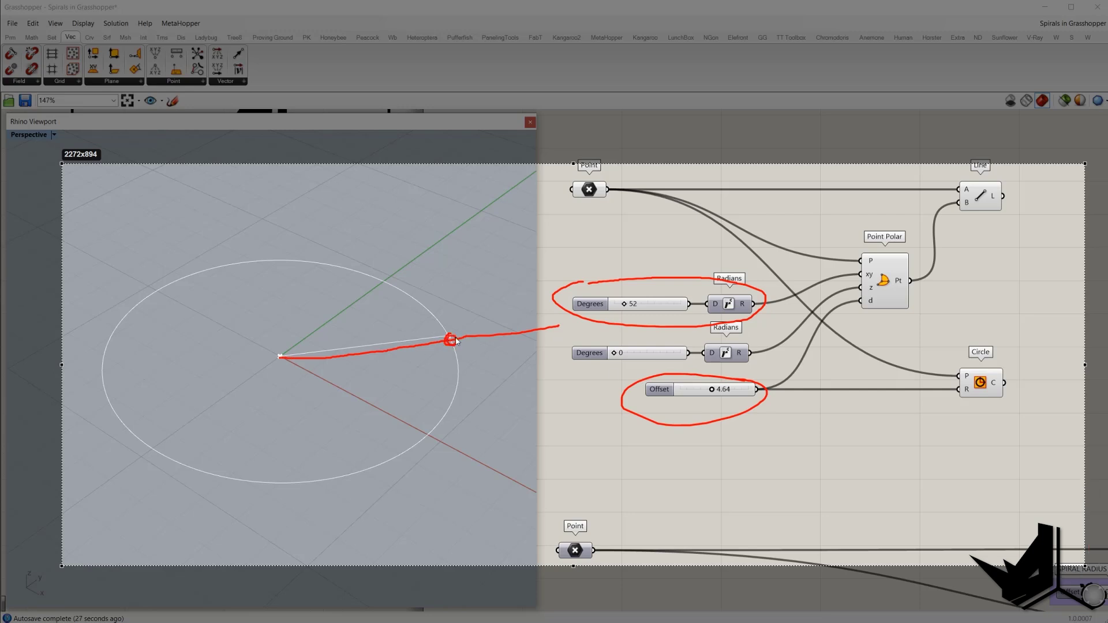
pyautogui.moveTo(580, 340)
pyautogui.mouseDown()
pyautogui.moveTo(672, 366)
pyautogui.moveTo(670, 345)
pyautogui.moveTo(588, 345)
pyautogui.mouseUp()
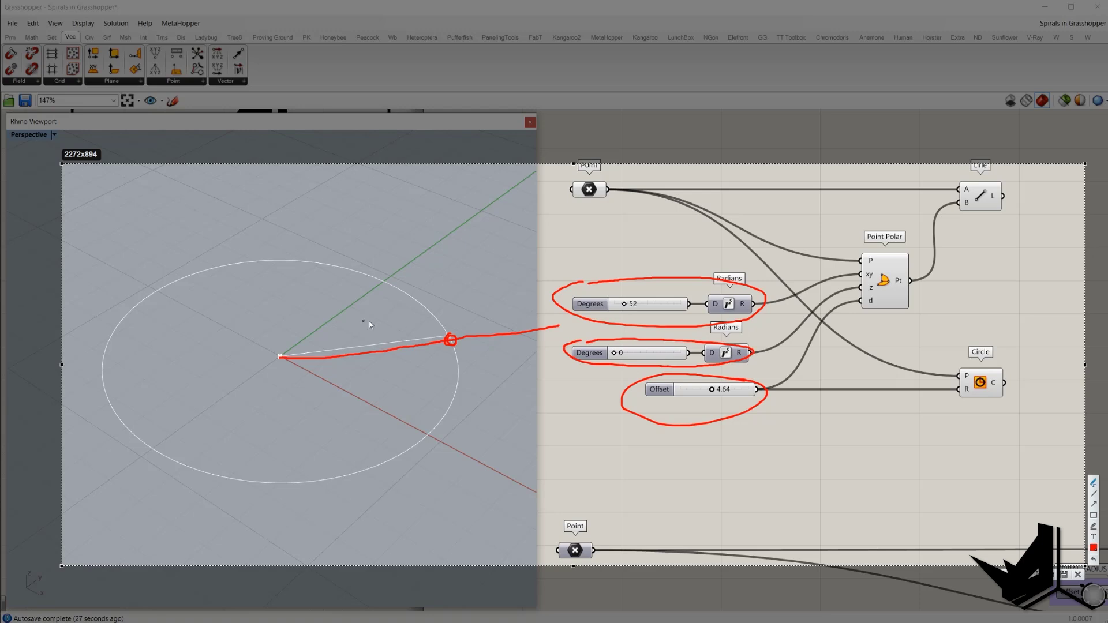
# - Sketch the base plane, its axis arrows and a vertical rotation circle in red on the screenshot, and circle Point Polar
pyautogui.moveTo(456, 341); pyautogui.dragTo(452, 339)
pyautogui.moveTo(265, 345)
pyautogui.mouseDown()
pyautogui.moveTo(265, 373)
pyautogui.moveTo(266, 343)
pyautogui.moveTo(301, 364)
pyautogui.moveTo(264, 375)
pyautogui.mouseUp()
pyautogui.moveTo(333, 360); pyautogui.dragTo(502, 332)
pyautogui.moveTo(283, 358)
pyautogui.mouseDown()
pyautogui.moveTo(284, 297)
pyautogui.moveTo(292, 306)
pyautogui.mouseUp()
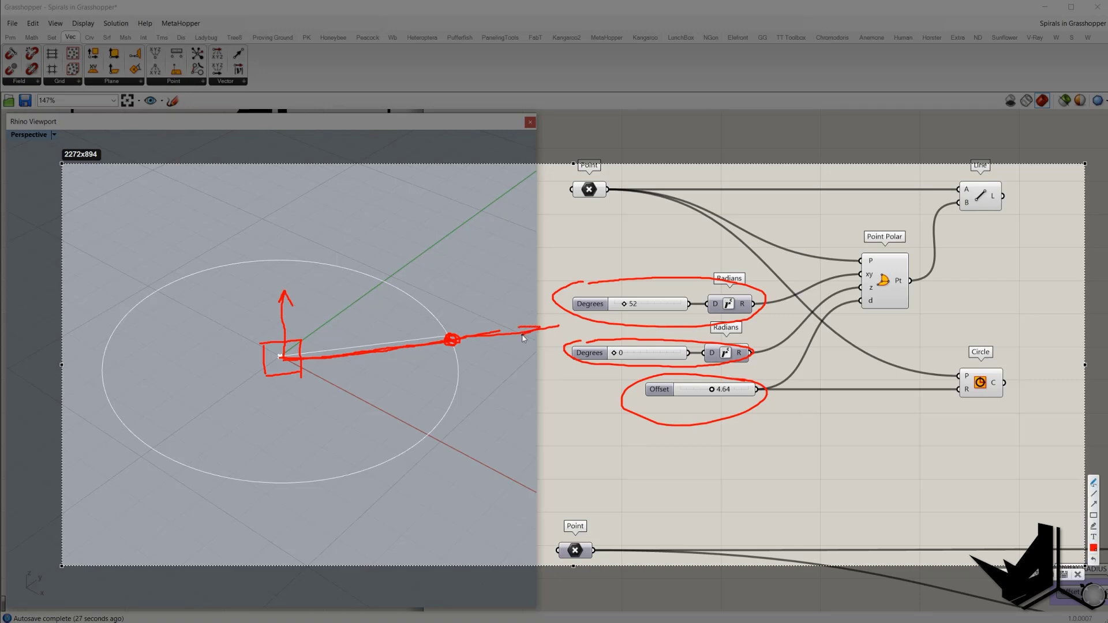
pyautogui.moveTo(525, 335); pyautogui.dragTo(539, 328)
pyautogui.moveTo(880, 241)
pyautogui.mouseDown()
pyautogui.moveTo(888, 321)
pyautogui.moveTo(883, 238)
pyautogui.mouseUp()
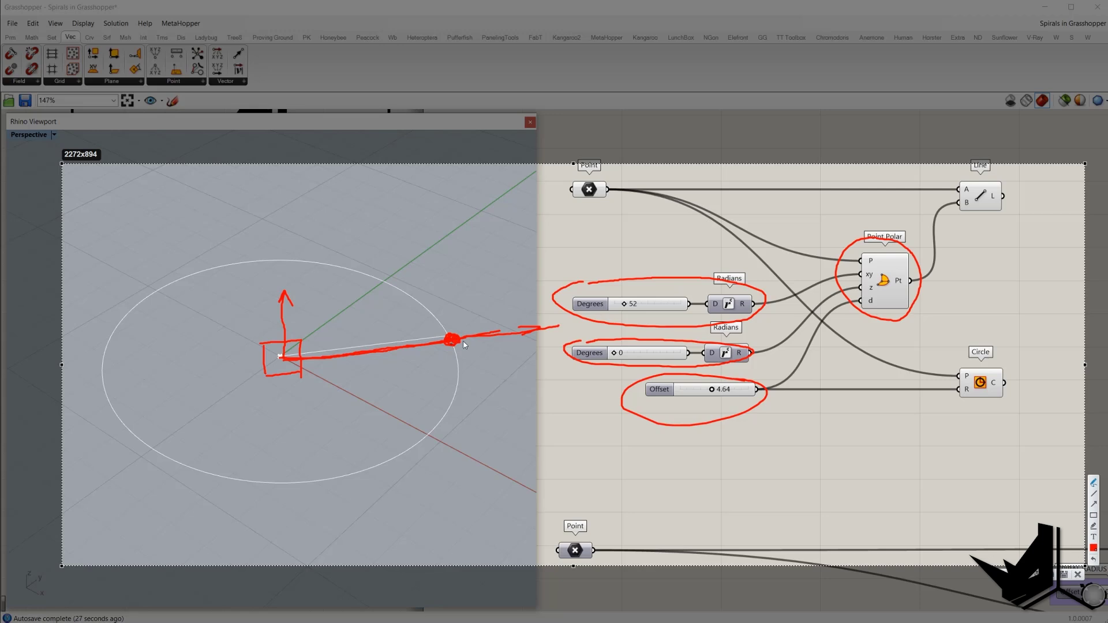
pyautogui.moveTo(445, 324)
pyautogui.mouseDown()
pyautogui.moveTo(404, 239)
pyautogui.moveTo(284, 203)
pyautogui.moveTo(157, 253)
pyautogui.moveTo(95, 386)
pyautogui.moveTo(137, 509)
pyautogui.moveTo(312, 567)
pyautogui.moveTo(456, 433)
pyautogui.moveTo(460, 353)
pyautogui.mouseUp()
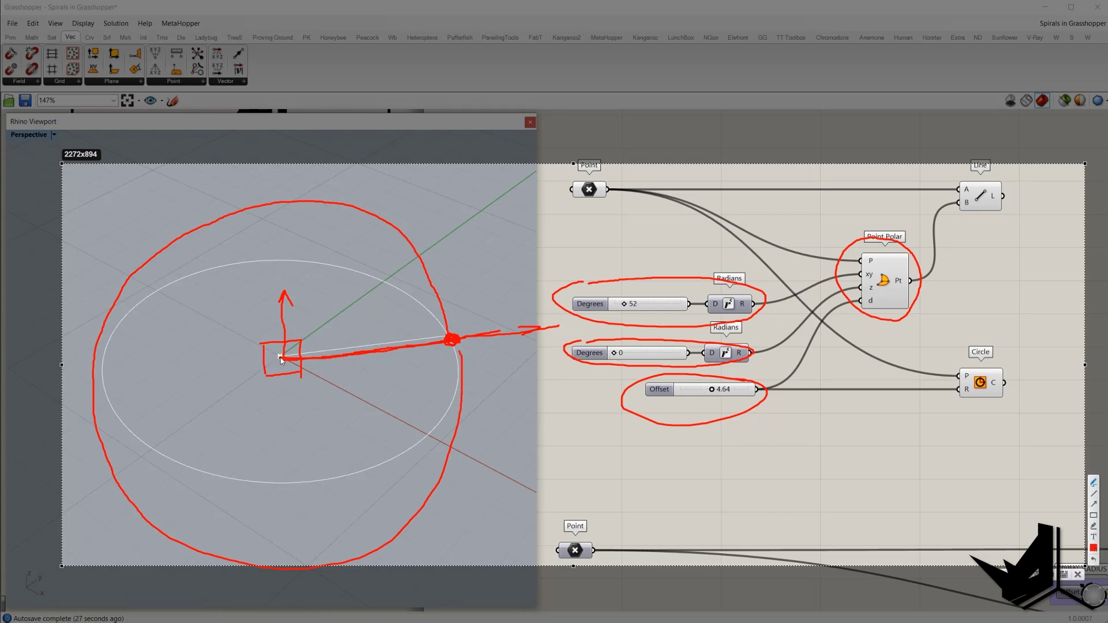
# - Sketch a cyan line raised 30 degrees with length 4.64, mark its related inputs, and discard the annotated screenshot
pyautogui.moveTo(283, 358); pyautogui.dragTo(360, 295)
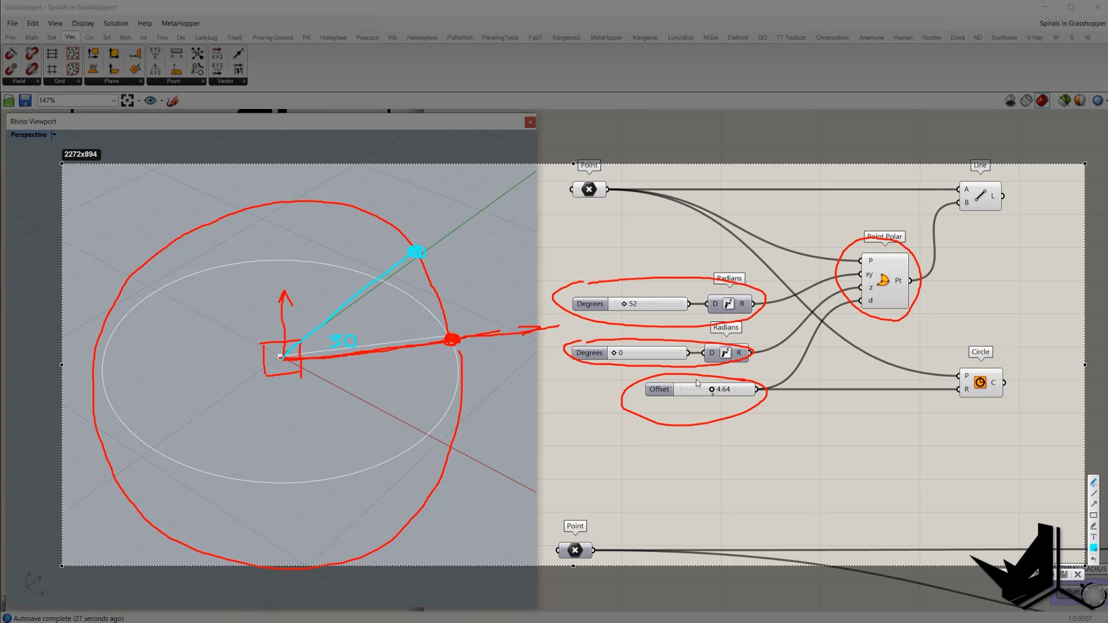
pyautogui.moveTo(582, 173)
pyautogui.mouseDown()
pyautogui.moveTo(571, 207)
pyautogui.moveTo(594, 172)
pyautogui.mouseUp()
pyautogui.moveTo(334, 283)
pyautogui.mouseDown()
pyautogui.moveTo(327, 297)
pyautogui.moveTo(359, 290)
pyautogui.mouseUp()
pyautogui.moveTo(633, 281)
pyautogui.mouseDown()
pyautogui.moveTo(734, 298)
pyautogui.moveTo(612, 273)
pyautogui.mouseUp()
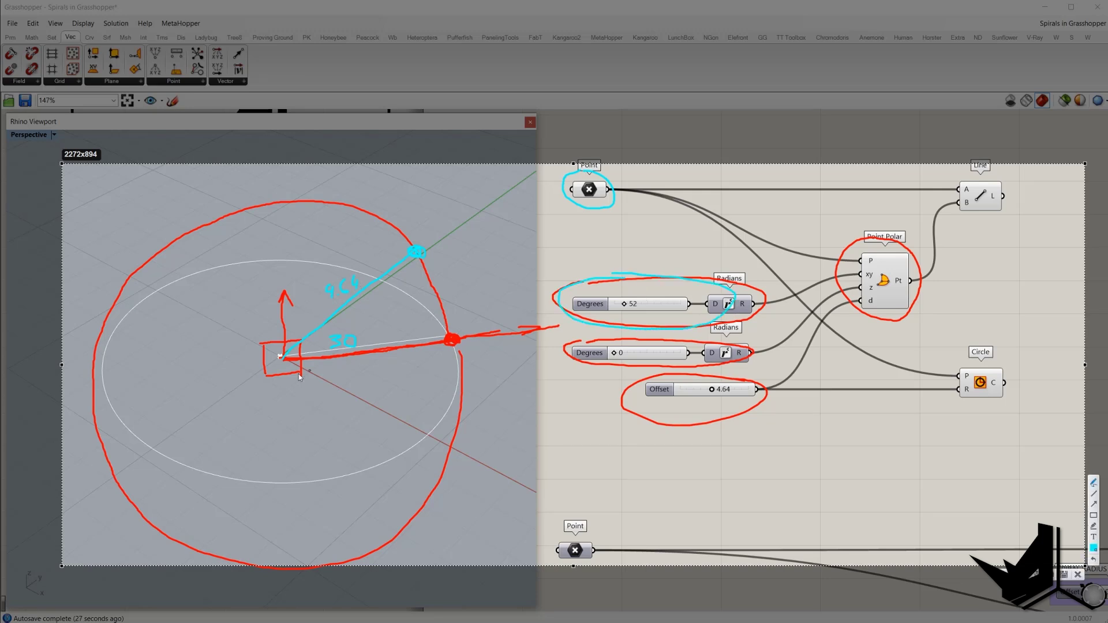
pyautogui.moveTo(281, 359); pyautogui.dragTo(456, 341)
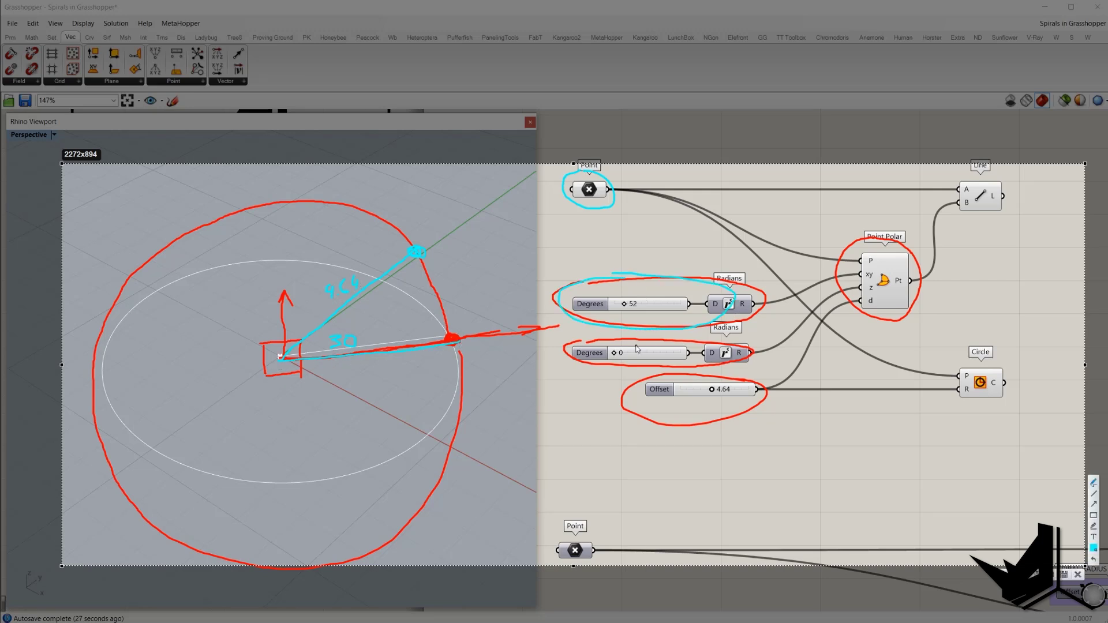
pyautogui.moveTo(585, 364); pyautogui.dragTo(651, 366)
pyautogui.press('Escape')
# - Set the z-angle Degrees slider to 30 and inspect the tilted line in the viewport
pyautogui.doubleClick(643, 352)
pyautogui.write('30')
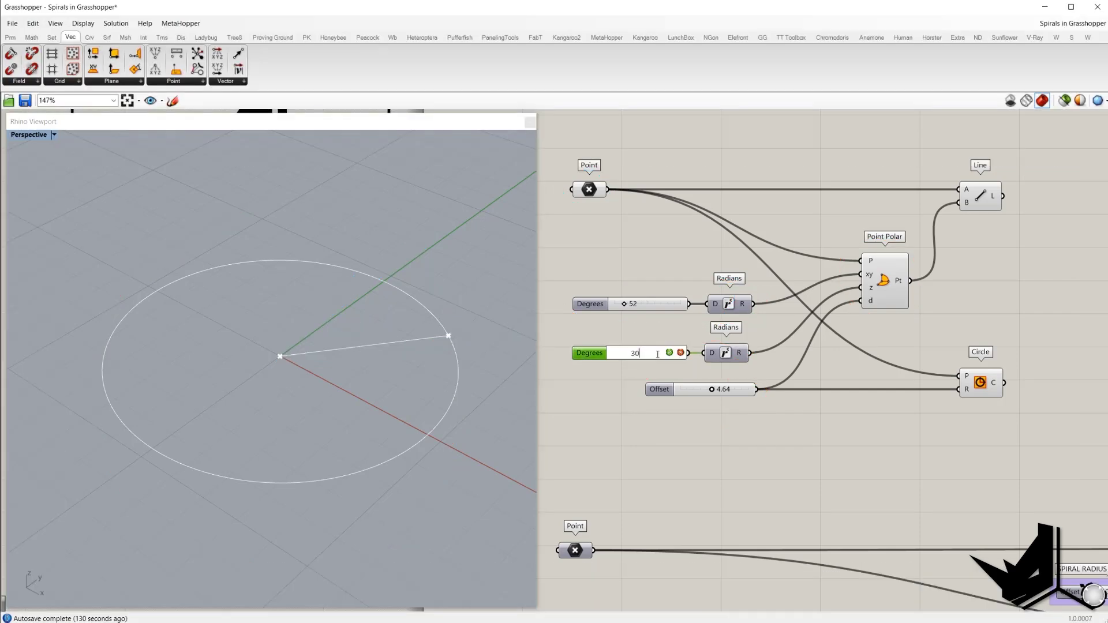
pyautogui.click(668, 353)
pyautogui.moveTo(363, 321); pyautogui.dragTo(401, 312, button='right')
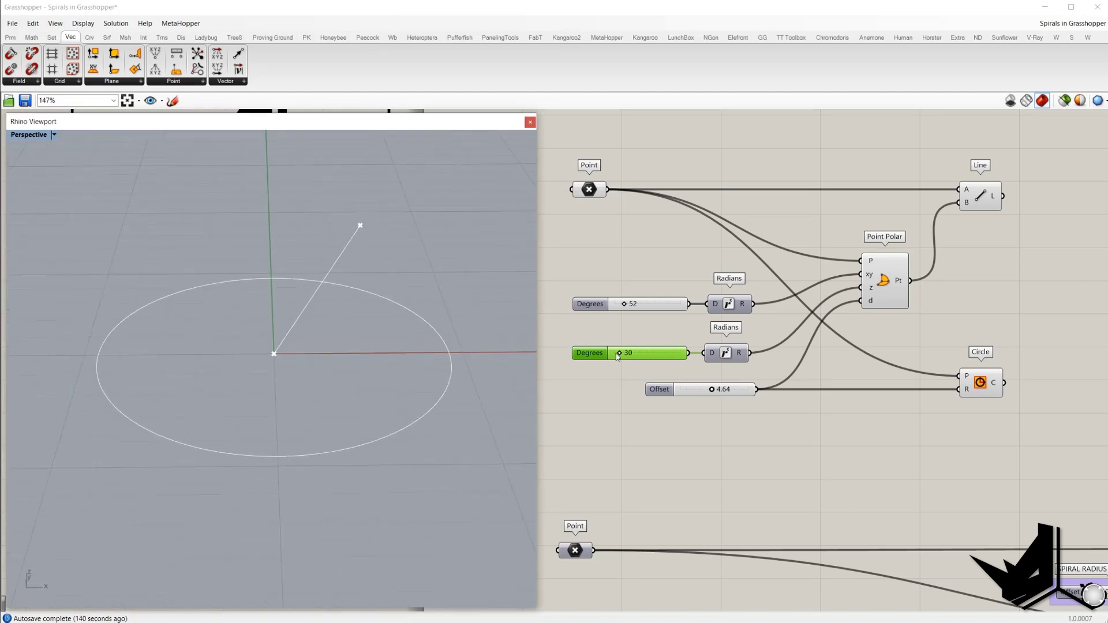
# - Try a larger z angle on the line, then reset both Degrees sliders to 0
pyautogui.moveTo(617, 355); pyautogui.dragTo(654, 353)
pyautogui.moveTo(335, 375); pyautogui.dragTo(385, 404, button='right')
pyautogui.moveTo(654, 354); pyautogui.dragTo(620, 352)
pyautogui.moveTo(332, 369); pyautogui.dragTo(473, 272, button='right')
pyautogui.moveTo(624, 304); pyautogui.dragTo(613, 305)
pyautogui.moveTo(424, 323); pyautogui.dragTo(389, 371, button='right')
pyautogui.moveTo(567, 278); pyautogui.dragTo(756, 323)
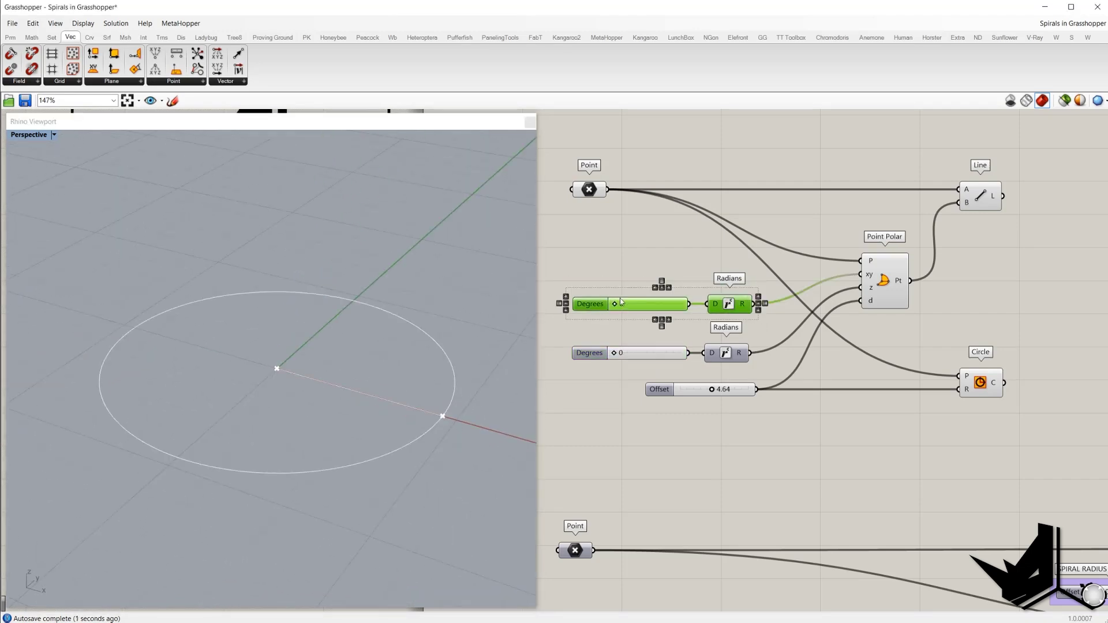
pyautogui.click(618, 313)
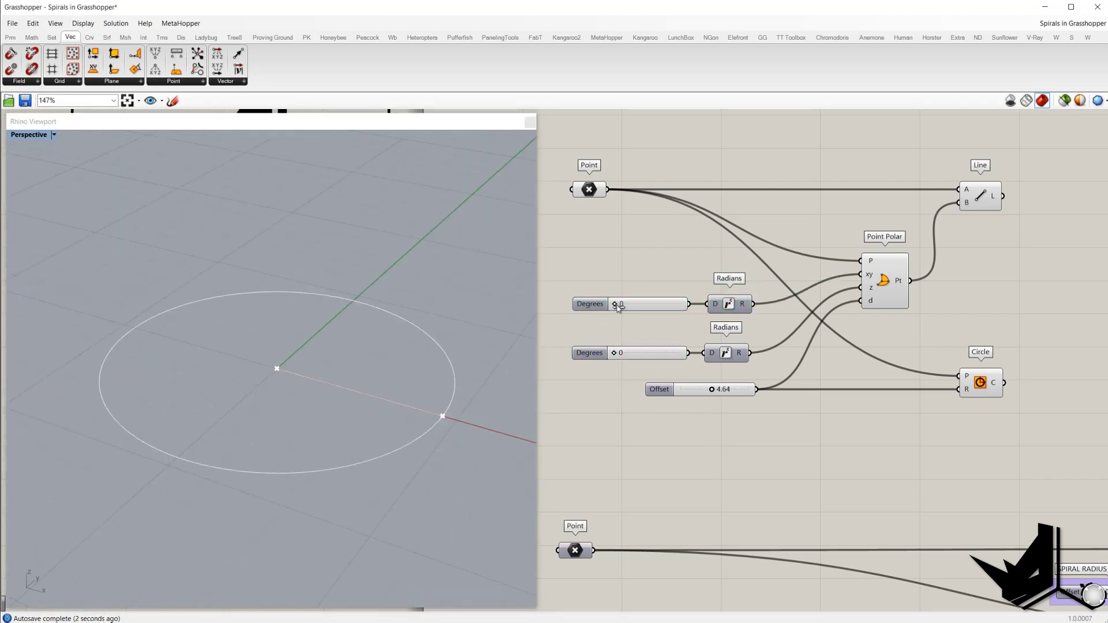
# - Set the xy-angle Degrees slider to 51 and the Offset slider to 4.24, keeping the z angle at 0
pyautogui.moveTo(615, 304)
pyautogui.mouseDown()
pyautogui.moveTo(664, 311)
pyautogui.moveTo(624, 311)
pyautogui.mouseUp()
pyautogui.moveTo(712, 390); pyautogui.dragTo(709, 392)
pyautogui.moveTo(616, 354)
pyautogui.mouseDown()
pyautogui.moveTo(684, 355)
pyautogui.moveTo(606, 353)
pyautogui.mouseUp()
pyautogui.moveTo(558, 289); pyautogui.dragTo(765, 329)
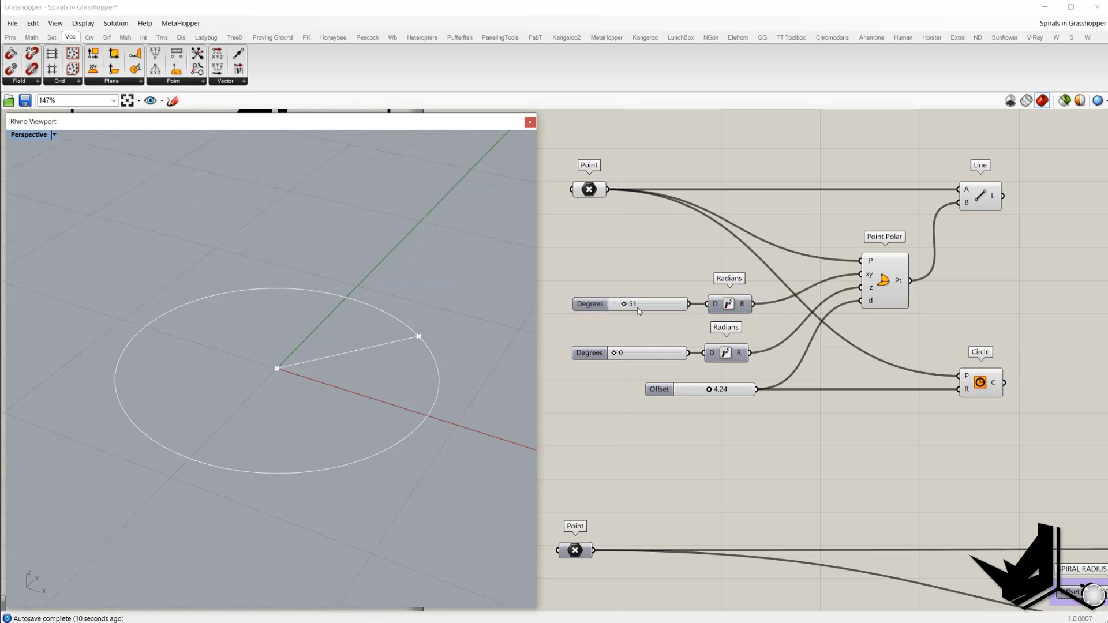
pyautogui.click(887, 272)
pyautogui.moveTo(832, 225); pyautogui.dragTo(941, 343)
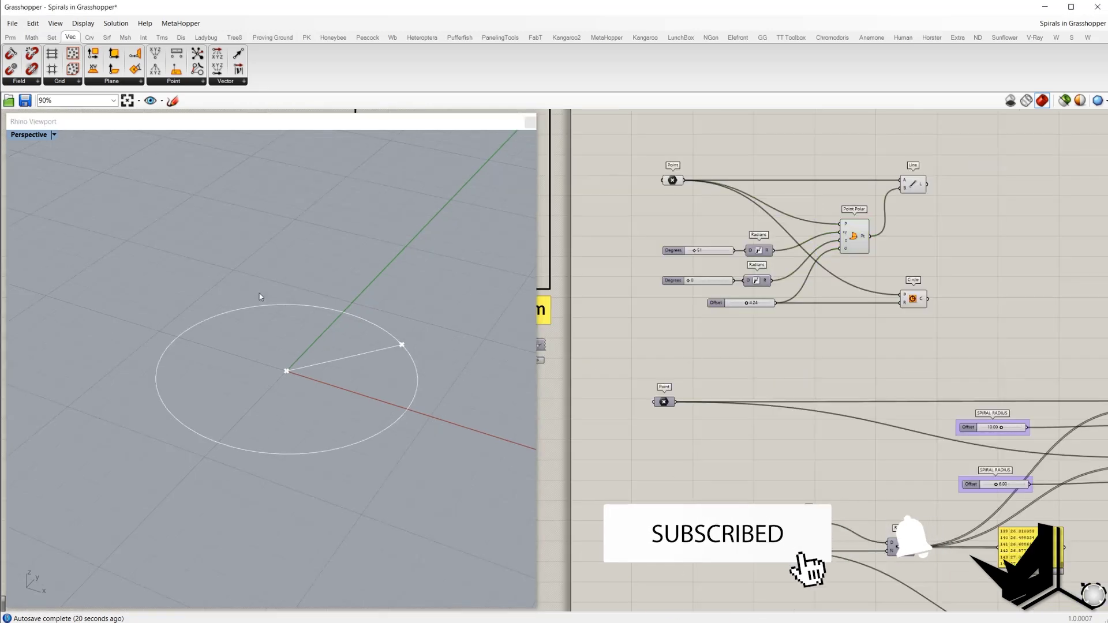
pyautogui.keyDown('shift'); pyautogui.moveTo(382, 432); pyautogui.dragTo(368, 428, button='right'); pyautogui.keyUp('shift')
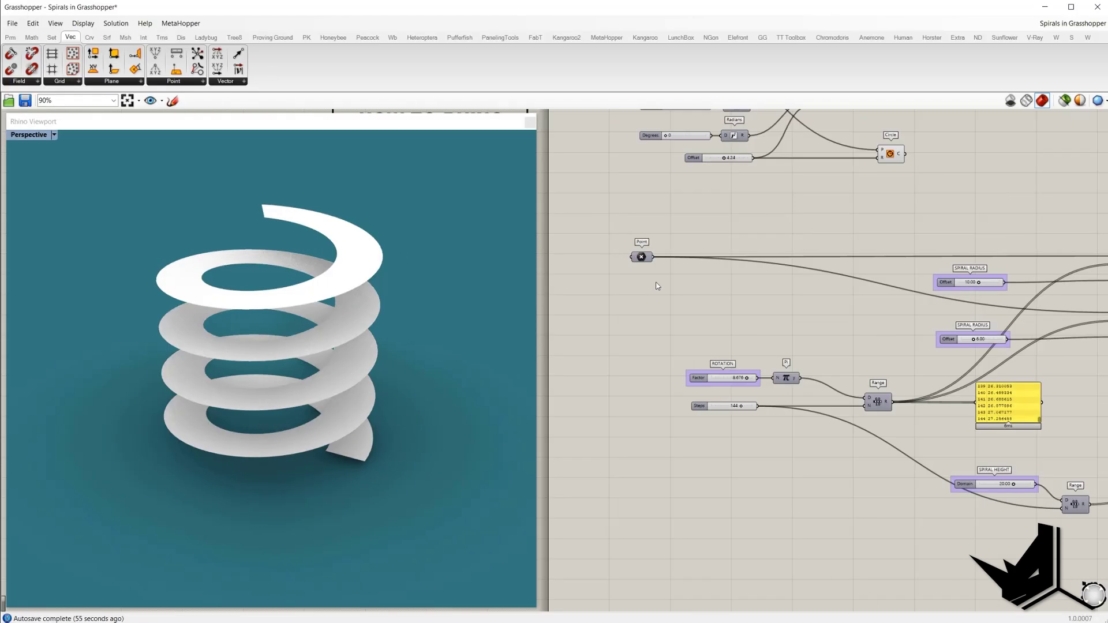
# - Hide the finished spiral's preview and show the Point component's base point in the viewport
pyautogui.scroll(-2, 656, 286)
pyautogui.scroll(-4, 783, 358)
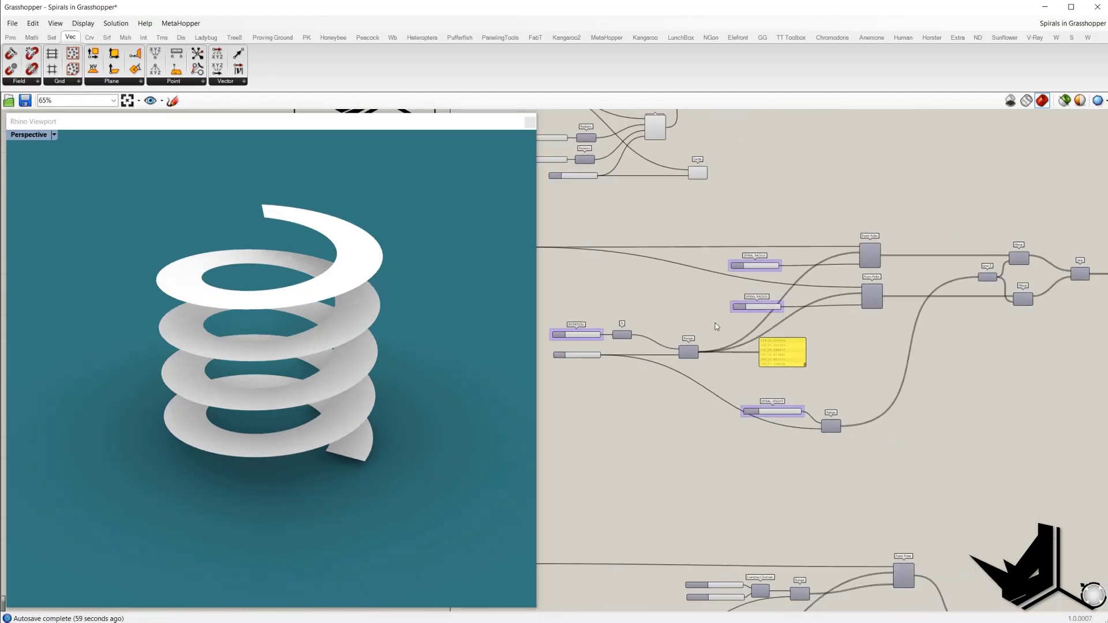
pyautogui.moveTo(981, 333); pyautogui.dragTo(893, 259)
pyautogui.rightClick(893, 260)
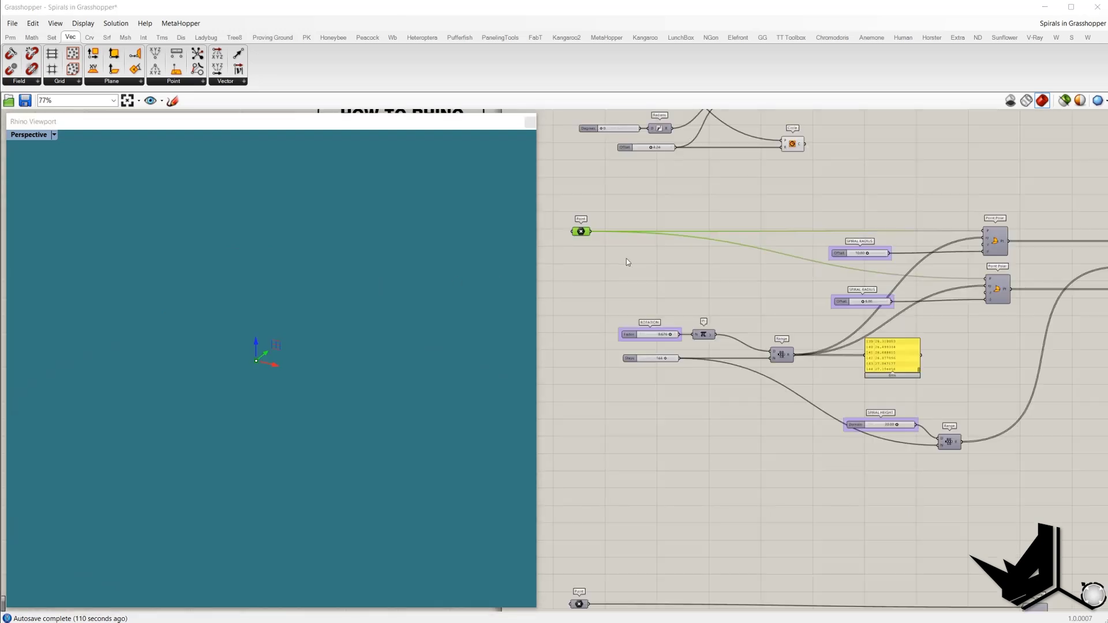
pyautogui.click(628, 261)
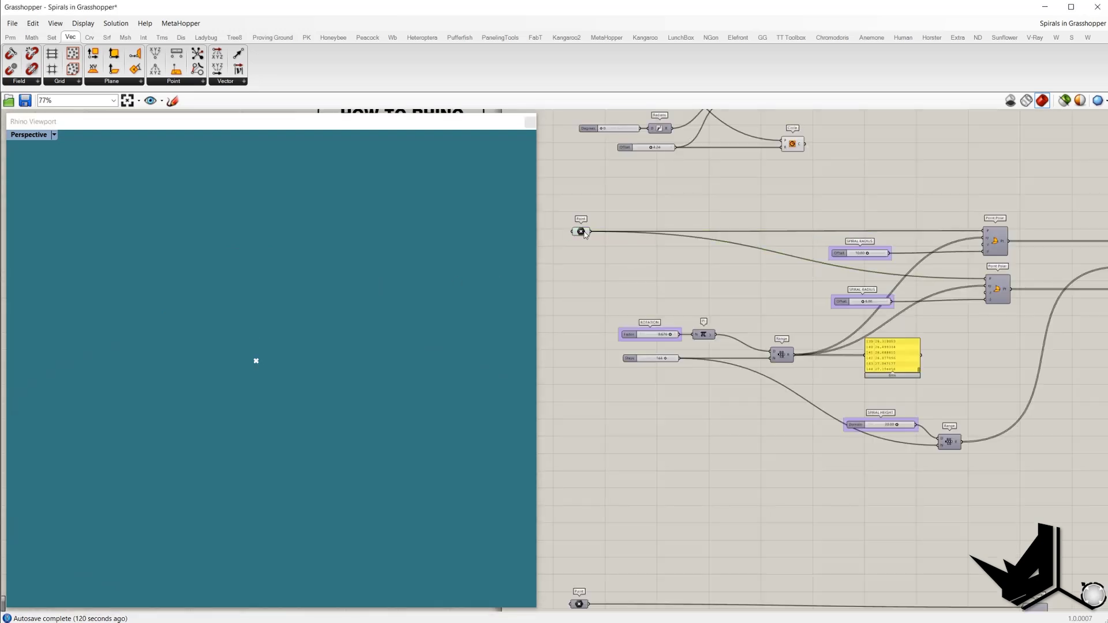
# - Set the ROTATION Factor slider to 8.000 and scroll through the rotation values listed from its Range component
pyautogui.scroll(3, 665, 260)
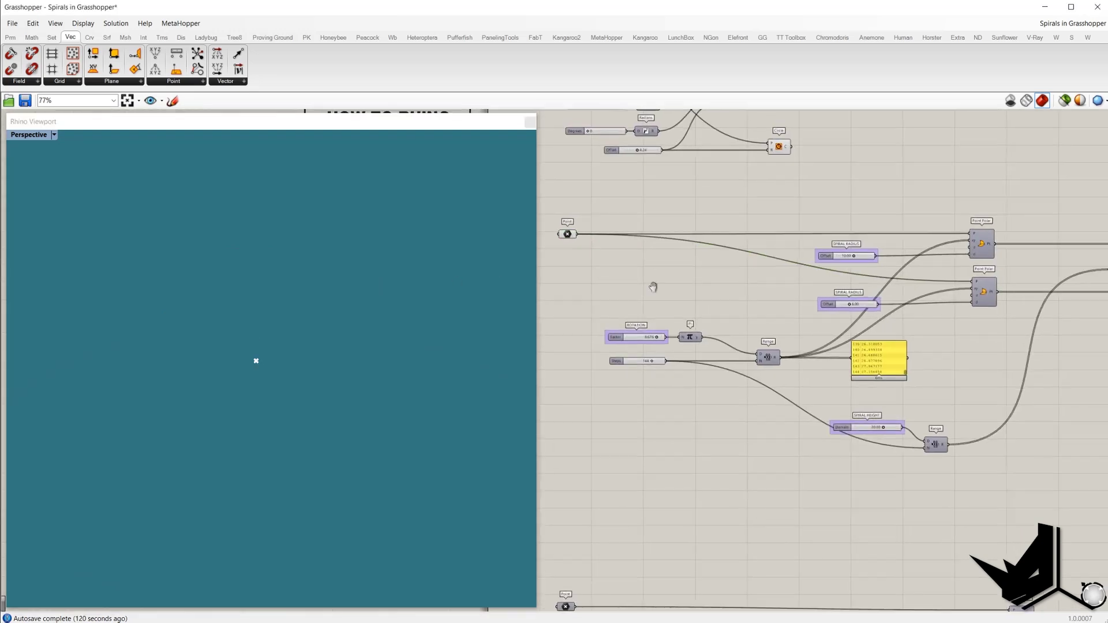
pyautogui.moveTo(863, 290); pyautogui.dragTo(876, 291, button='right')
pyautogui.moveTo(1056, 252)
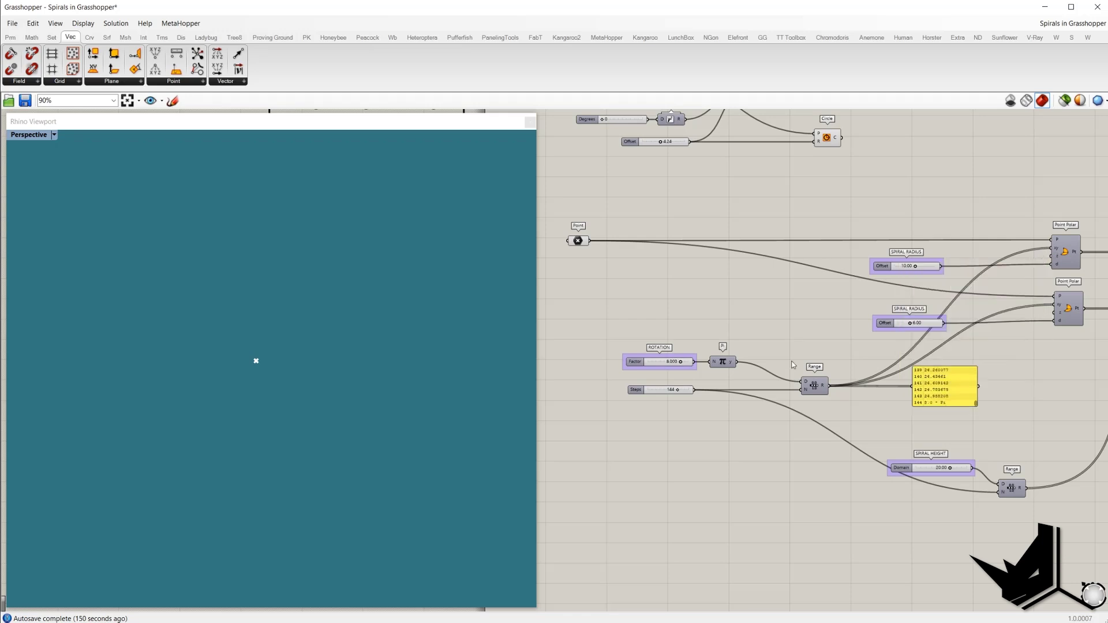
pyautogui.moveTo(595, 331); pyautogui.dragTo(755, 377)
pyautogui.scroll(1, 796, 397)
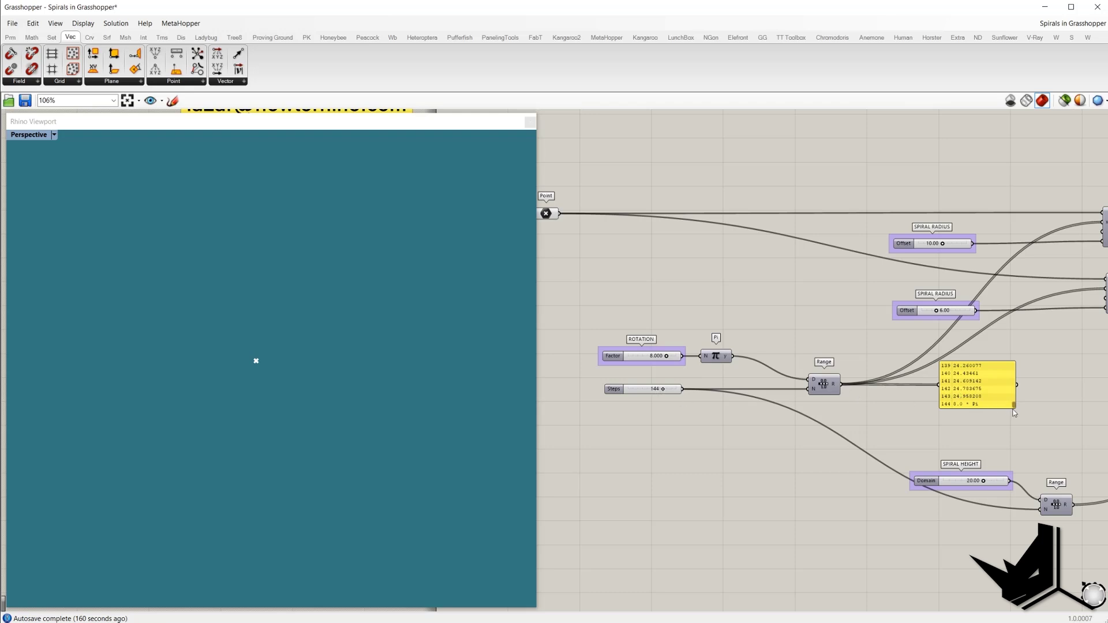
pyautogui.moveTo(1014, 409)
pyautogui.mouseDown()
pyautogui.moveTo(1012, 362)
pyautogui.moveTo(1011, 416)
pyautogui.mouseUp()
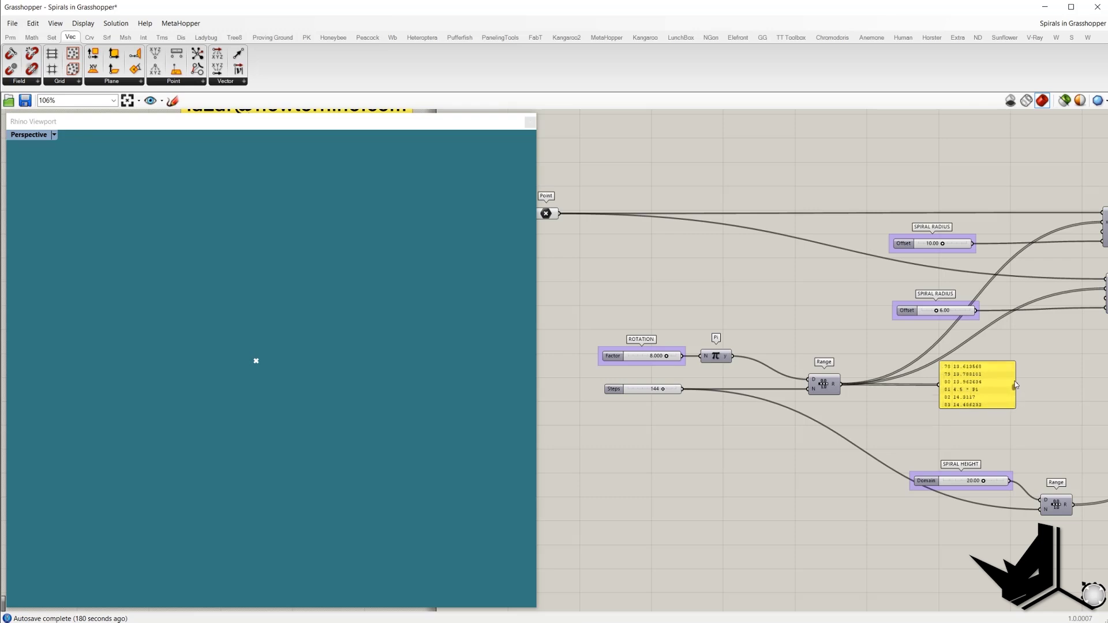
pyautogui.scroll(-2, 1015, 417)
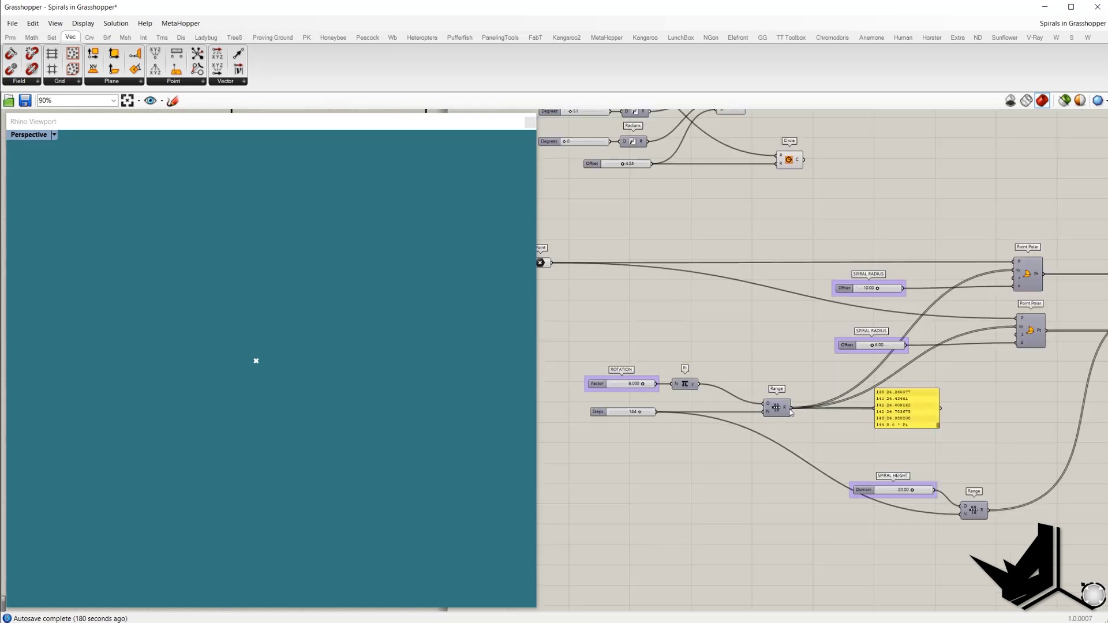
# - Turn on the preview of the 10.00-radius Point Polar and orbit the viewport around its circle of points
pyautogui.moveTo(790, 411)
pyautogui.moveTo(1020, 274)
pyautogui.click(1029, 273)
pyautogui.rightClick(948, 220)
pyautogui.click(981, 224)
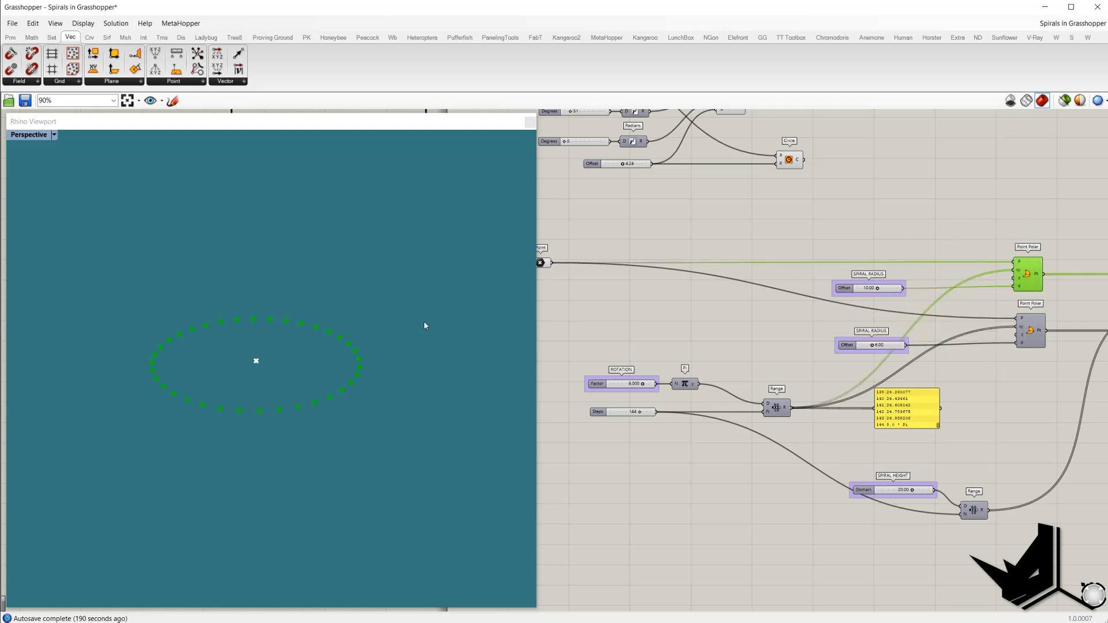
pyautogui.moveTo(394, 328); pyautogui.dragTo(348, 361, button='right')
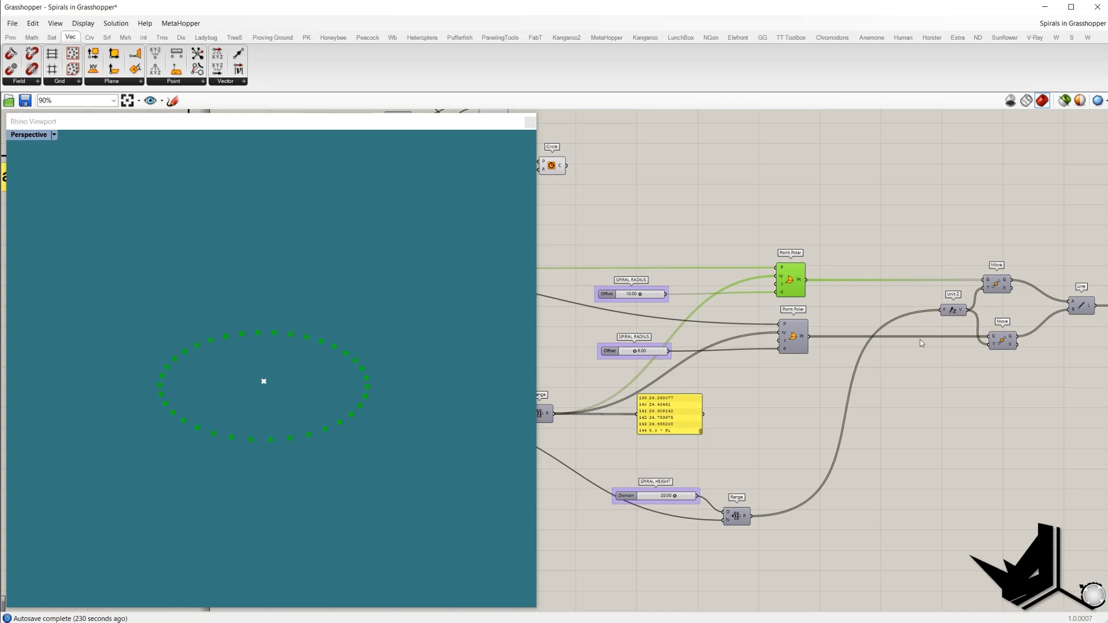
# - Examine the Unit Z connection and the Range driven by the SPIRAL HEIGHT and Steps sliders
pyautogui.scroll(-3, 942, 327)
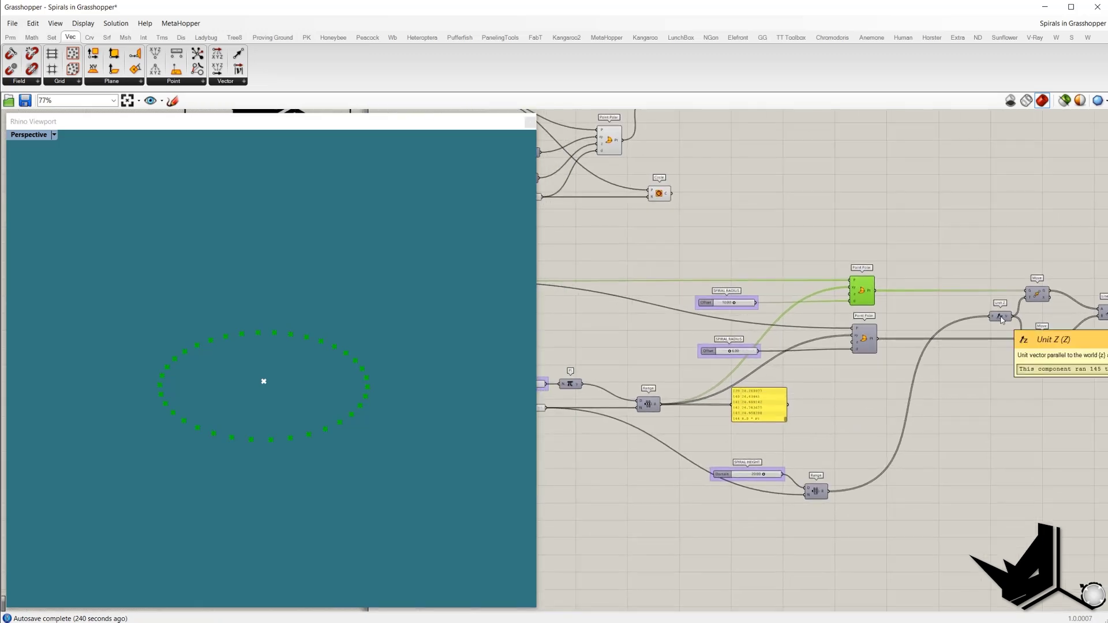
pyautogui.moveTo(811, 436); pyautogui.dragTo(818, 438, button='right')
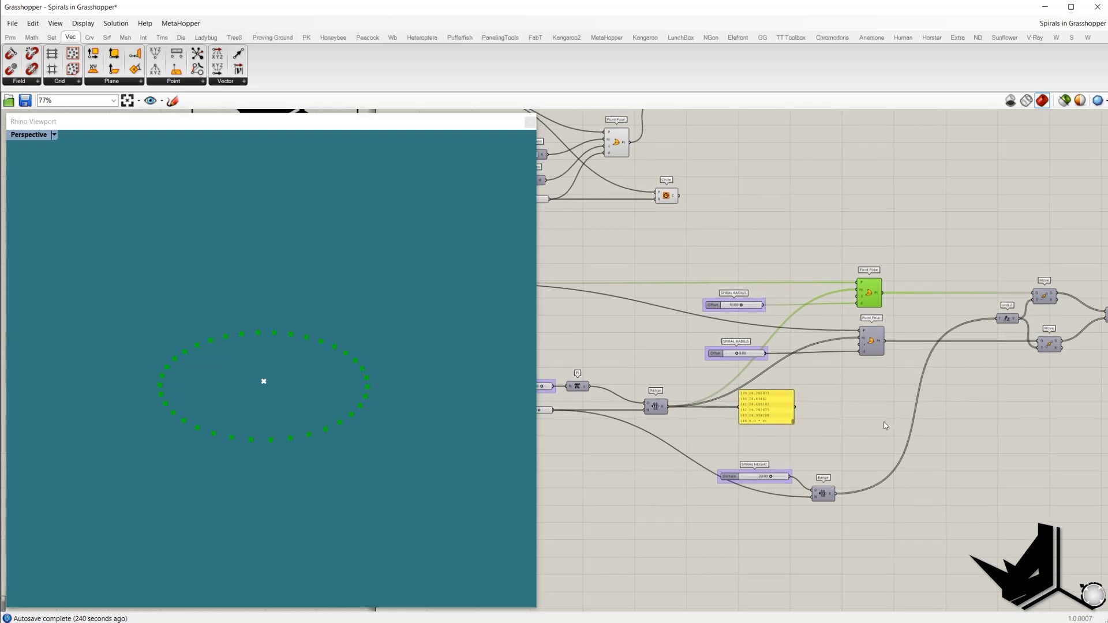
pyautogui.moveTo(883, 425); pyautogui.dragTo(860, 421, button='right')
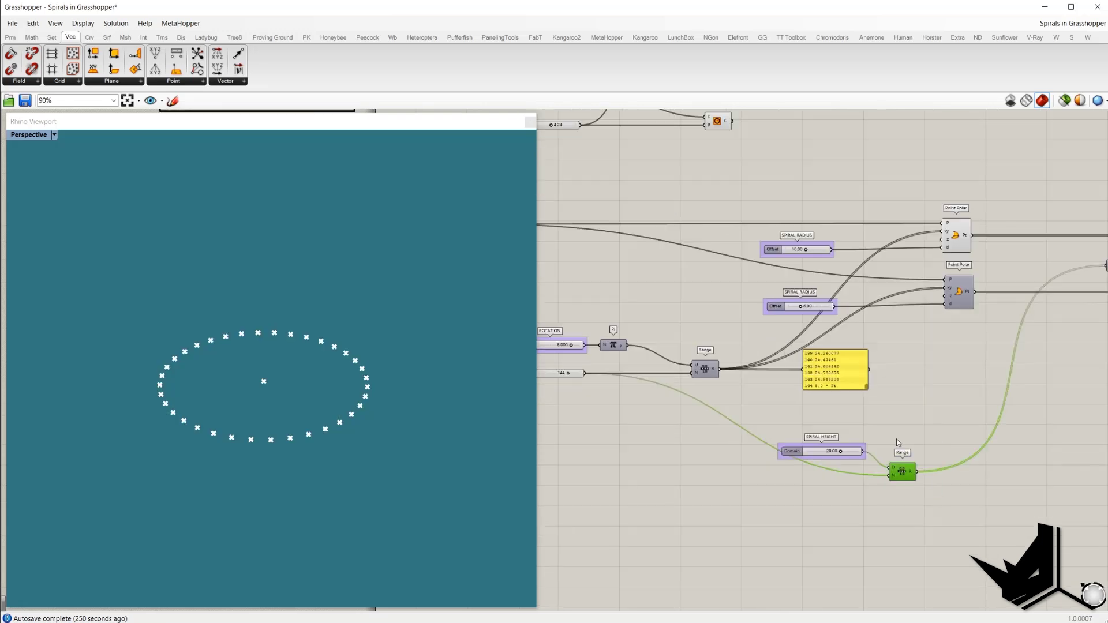
pyautogui.moveTo(870, 479); pyautogui.dragTo(890, 479, button='right')
pyautogui.moveTo(727, 429); pyautogui.dragTo(779, 431, button='right')
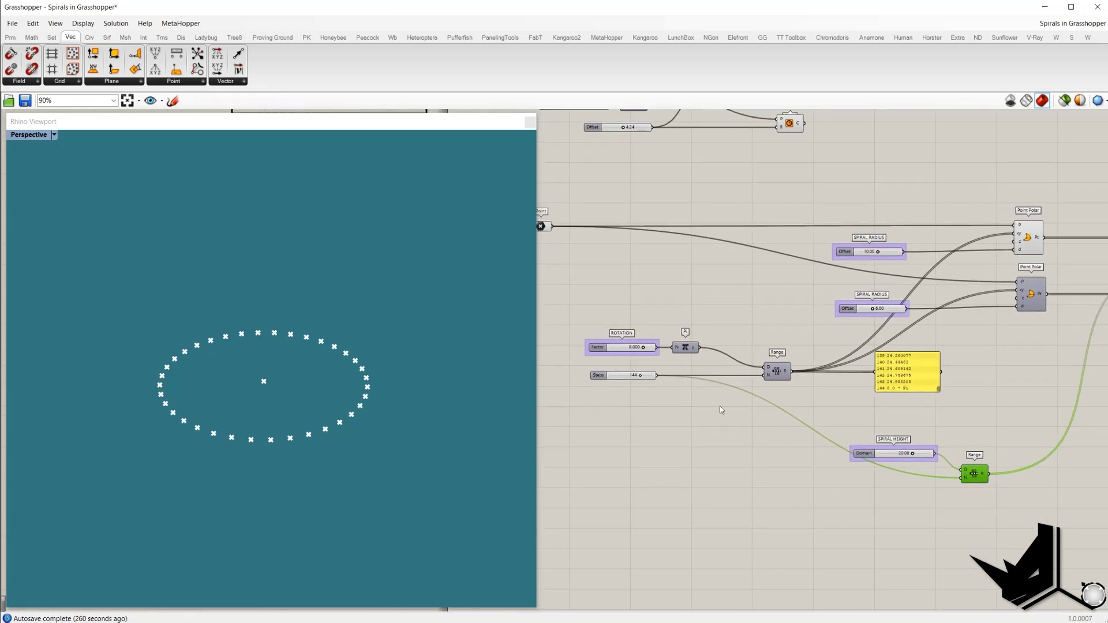
pyautogui.moveTo(985, 480)
# - Add a Panel and wire it to the output of the SPIRAL HEIGHT Range
pyautogui.moveTo(949, 458); pyautogui.dragTo(809, 474, button='right')
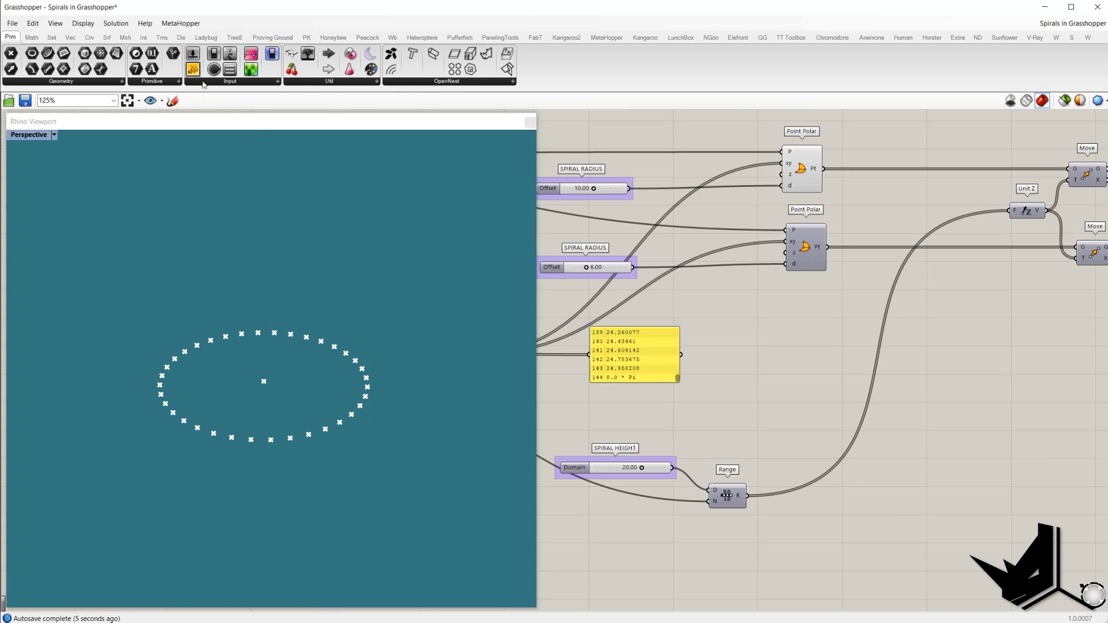
pyautogui.moveTo(194, 68); pyautogui.dragTo(961, 485)
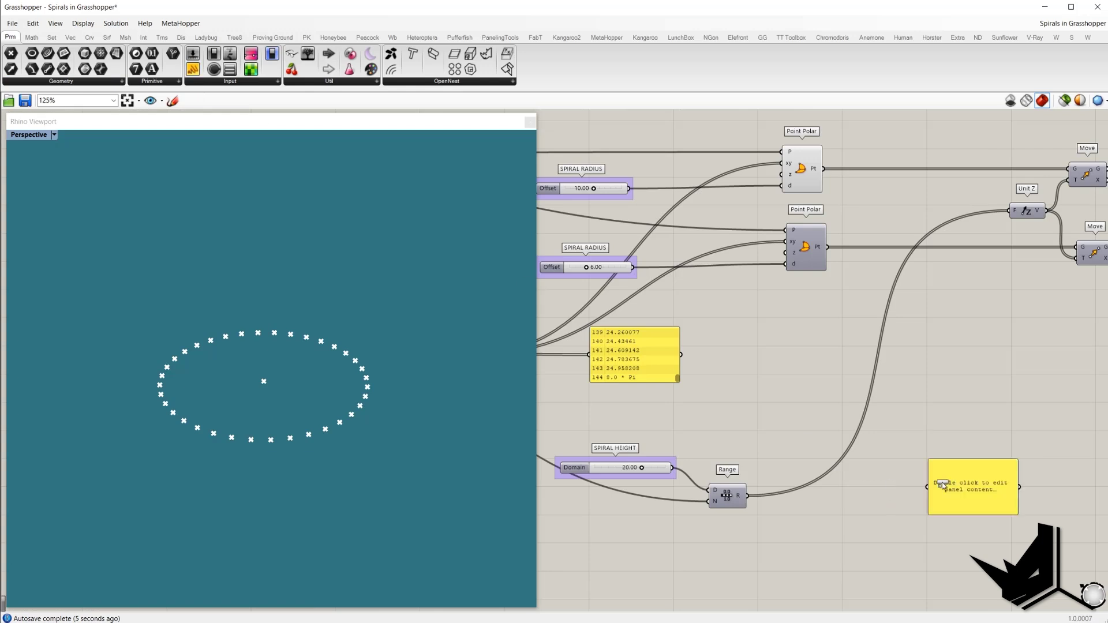
pyautogui.moveTo(747, 495); pyautogui.dragTo(941, 548)
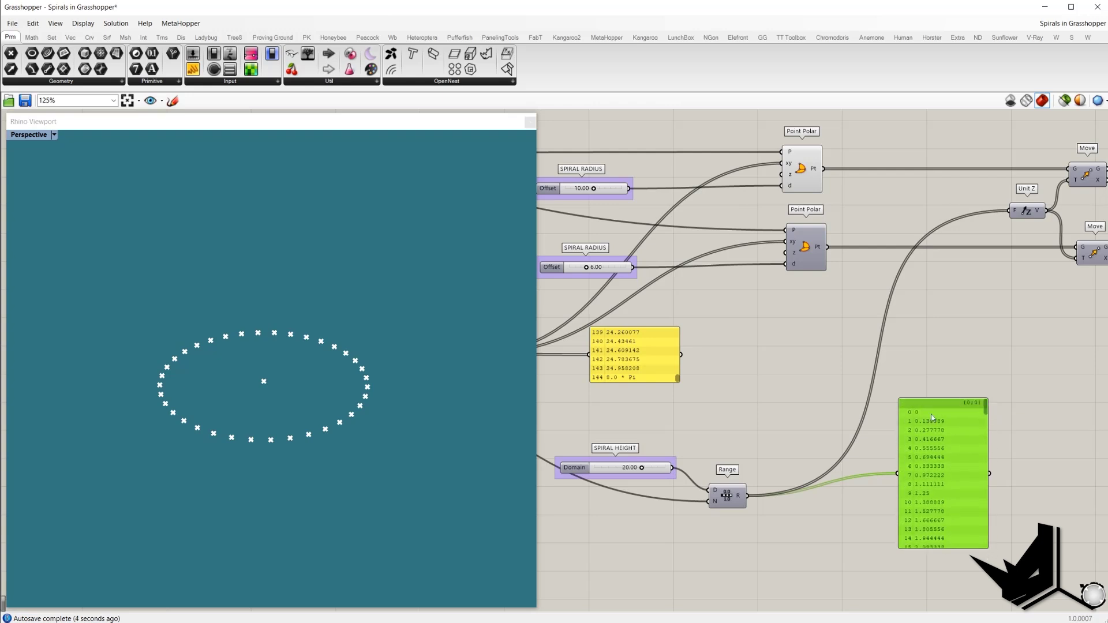
# - Scroll through the height values in the new panel from first to last and delete the panel
pyautogui.moveTo(988, 409); pyautogui.dragTo(987, 541)
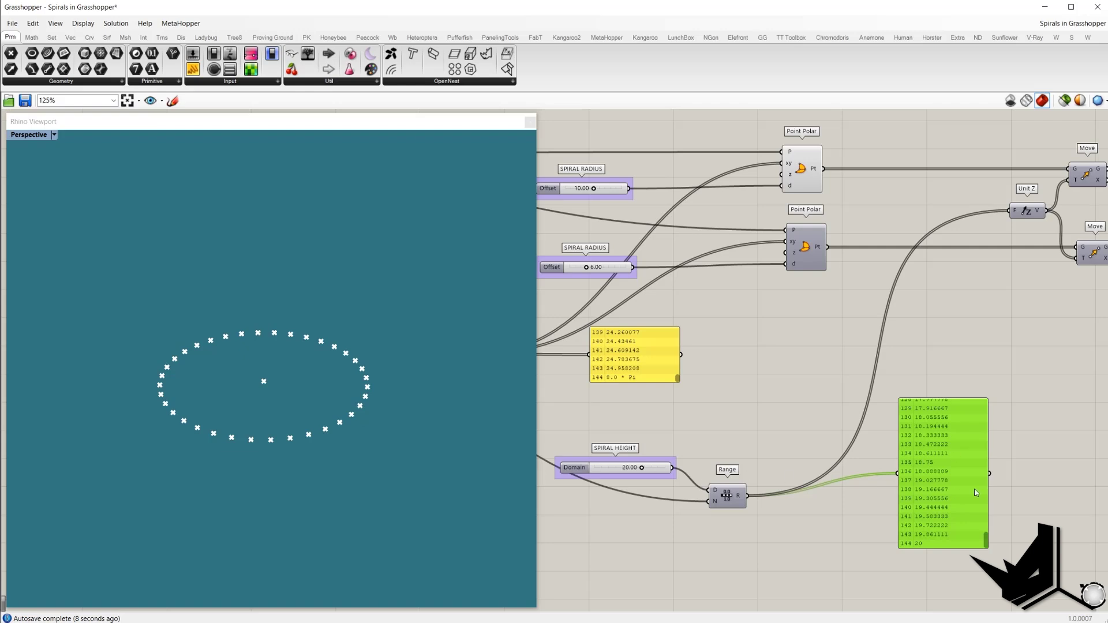
pyautogui.moveTo(987, 543); pyautogui.dragTo(986, 405)
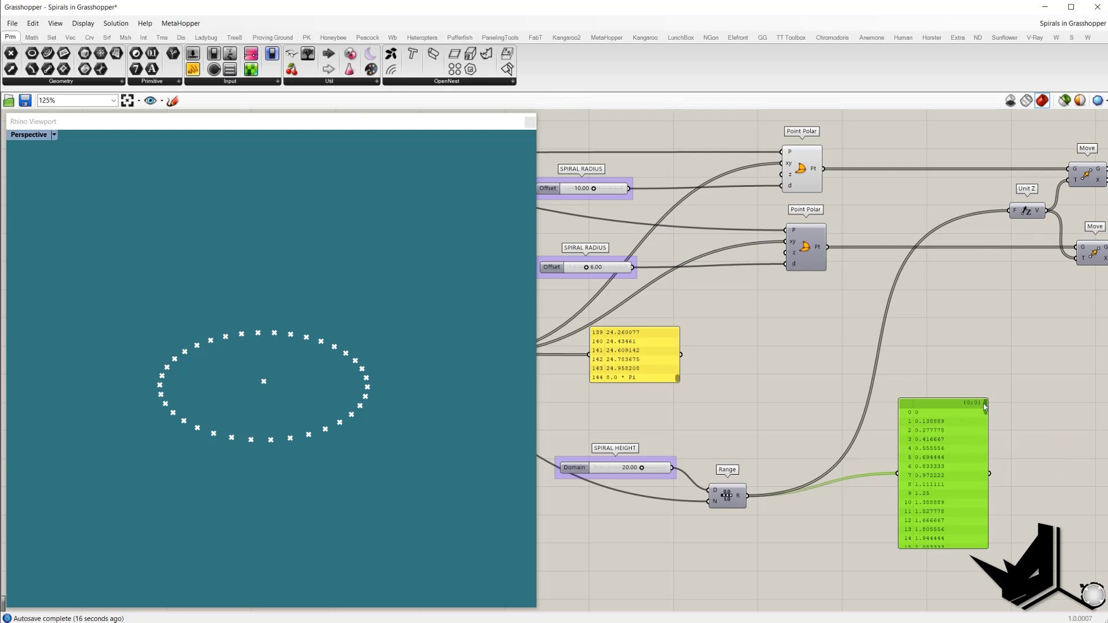
pyautogui.moveTo(982, 407); pyautogui.dragTo(984, 573)
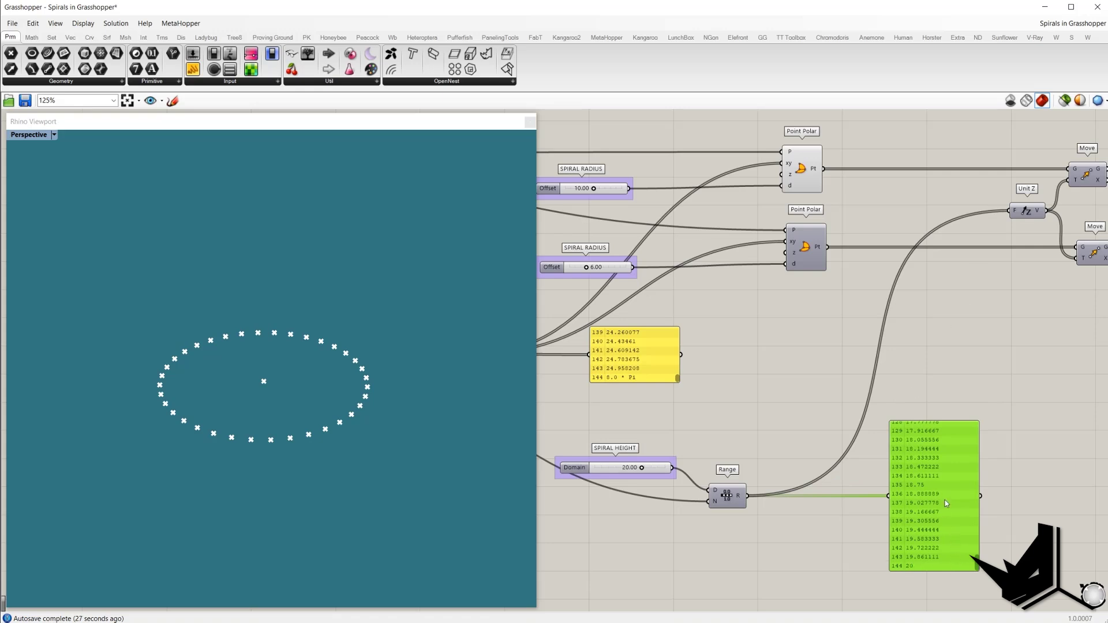
pyautogui.press('Delete')
# - Show the moved points of the 10.00-radius spiral and hide the preview of the Point Polar feeding that Move
pyautogui.scroll(-3, 946, 433)
pyautogui.click(991, 276)
pyautogui.rightClick(964, 221)
pyautogui.click(972, 226)
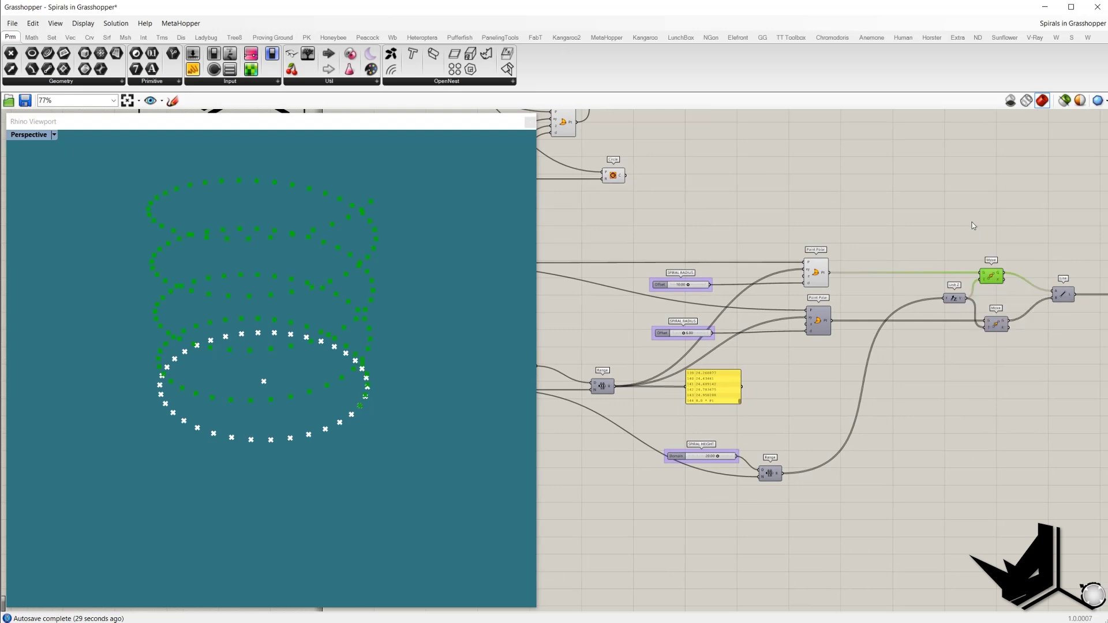
pyautogui.click(812, 274)
pyautogui.rightClick(761, 224)
pyautogui.click(772, 231)
pyautogui.moveTo(377, 258); pyautogui.dragTo(353, 277, button='right')
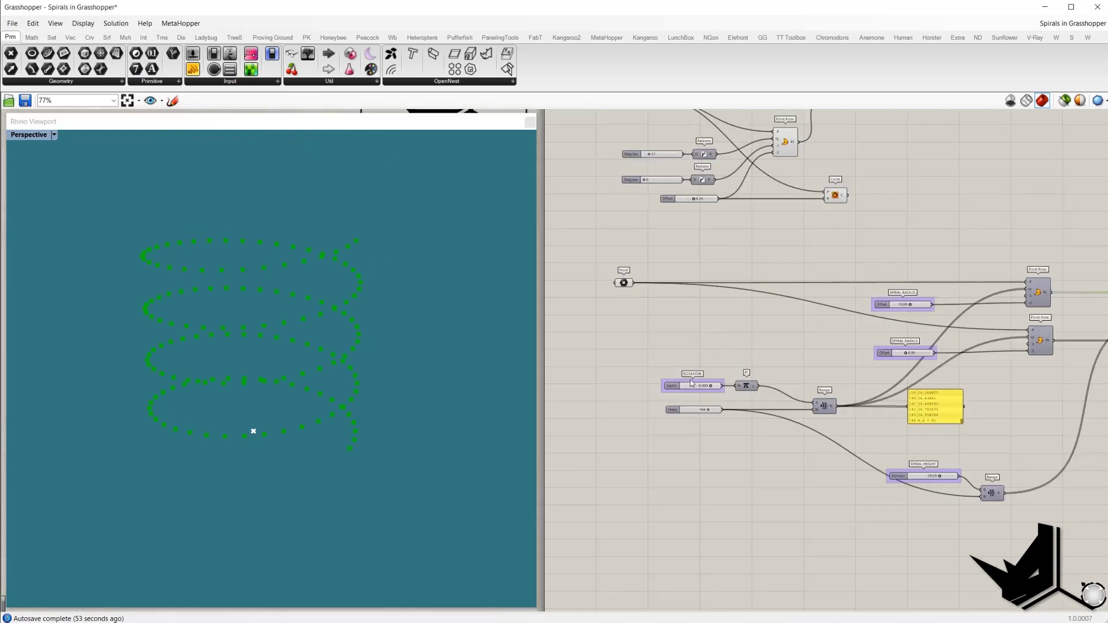
# - Set the ROTATION Factor slider to 6.588 and the Steps slider to 127
pyautogui.scroll(3, 721, 392)
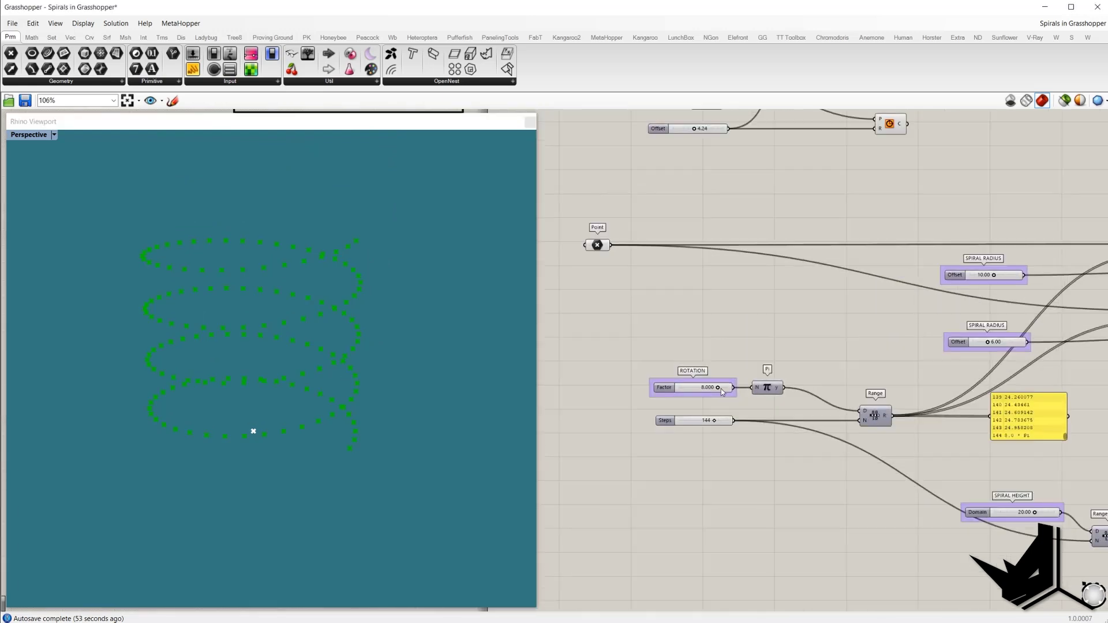
pyautogui.moveTo(720, 391)
pyautogui.mouseDown()
pyautogui.moveTo(704, 391)
pyautogui.moveTo(715, 390)
pyautogui.mouseUp()
pyautogui.moveTo(724, 353); pyautogui.dragTo(653, 329, button='right')
pyautogui.moveTo(646, 398); pyautogui.dragTo(642, 398)
pyautogui.click(676, 312)
# - Set the outer SPIRAL RADIUS slider to 7.96 and the SPIRAL HEIGHT Domain slider to 21.31
pyautogui.scroll(-2, 669, 317)
pyautogui.scroll(4, 889, 326)
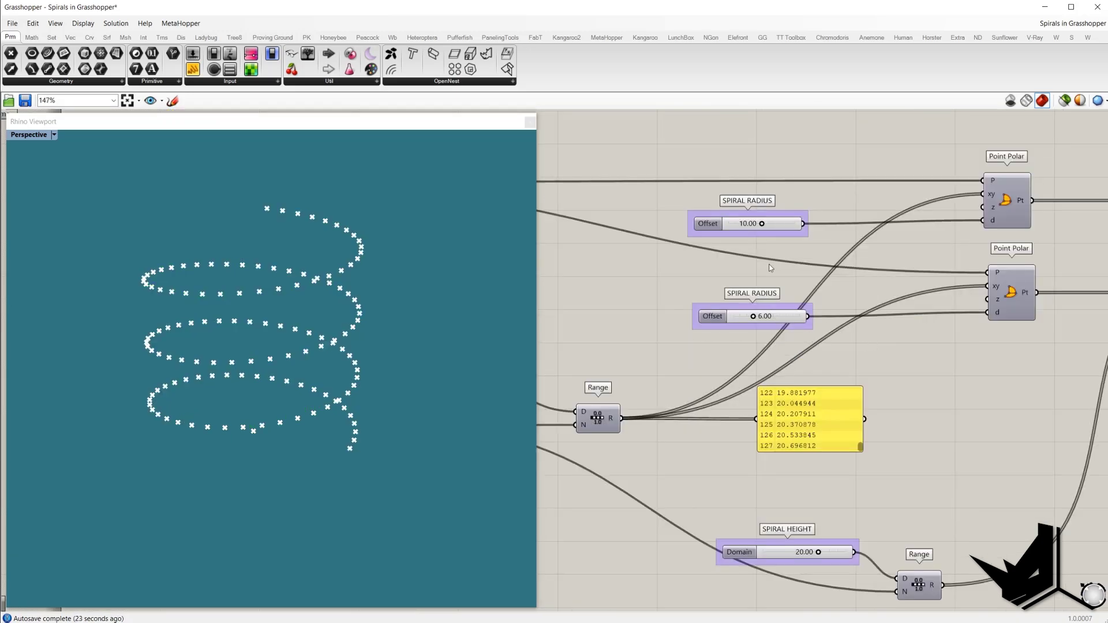
pyautogui.moveTo(763, 225); pyautogui.dragTo(754, 225)
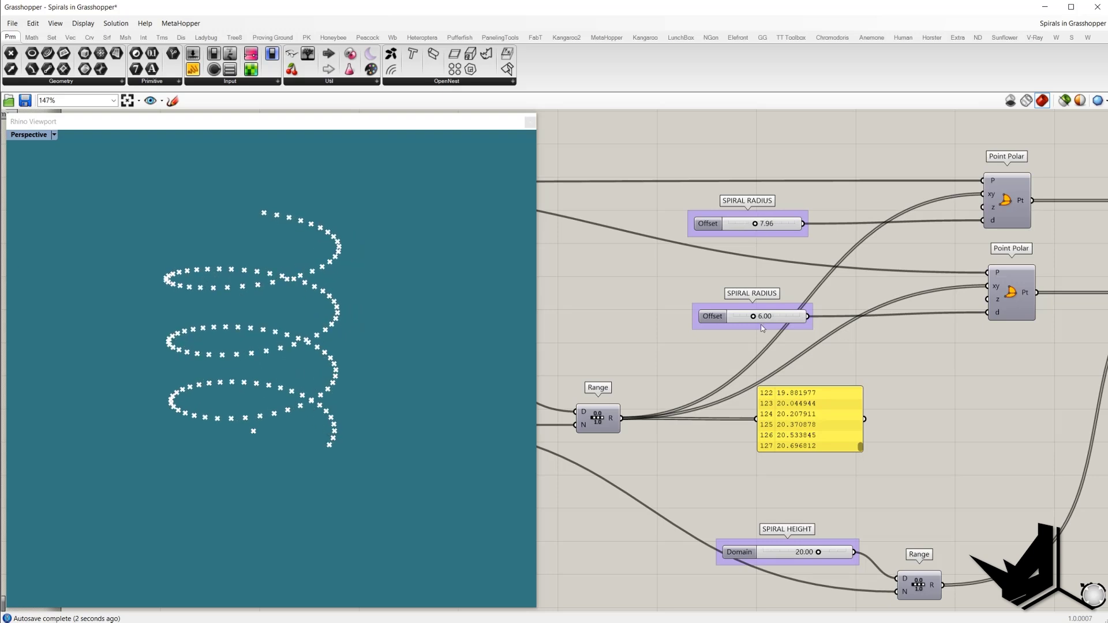
pyautogui.moveTo(820, 554); pyautogui.dragTo(816, 555)
pyautogui.moveTo(822, 554)
pyautogui.mouseDown()
pyautogui.moveTo(811, 554)
pyautogui.moveTo(822, 554)
pyautogui.mouseUp()
# - Turn on the previews of both Point Polar components to show the inner and outer base circles of points
pyautogui.scroll(-2, 893, 440)
pyautogui.moveTo(893, 439); pyautogui.dragTo(821, 414, button='right')
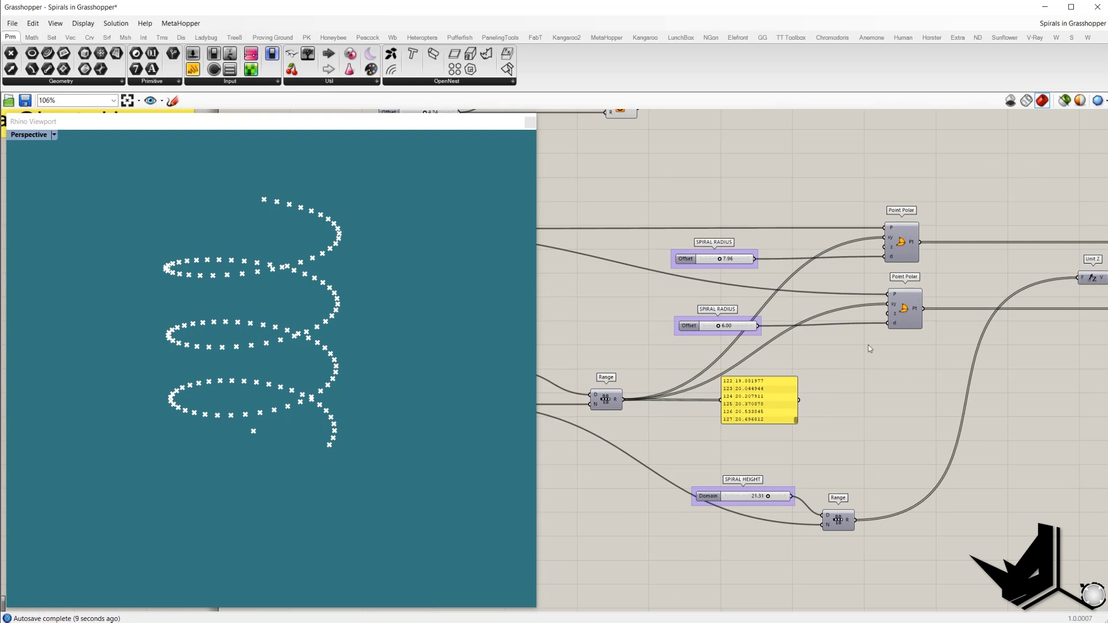
pyautogui.click(899, 320)
pyautogui.moveTo(899, 321); pyautogui.dragTo(986, 318, button='right')
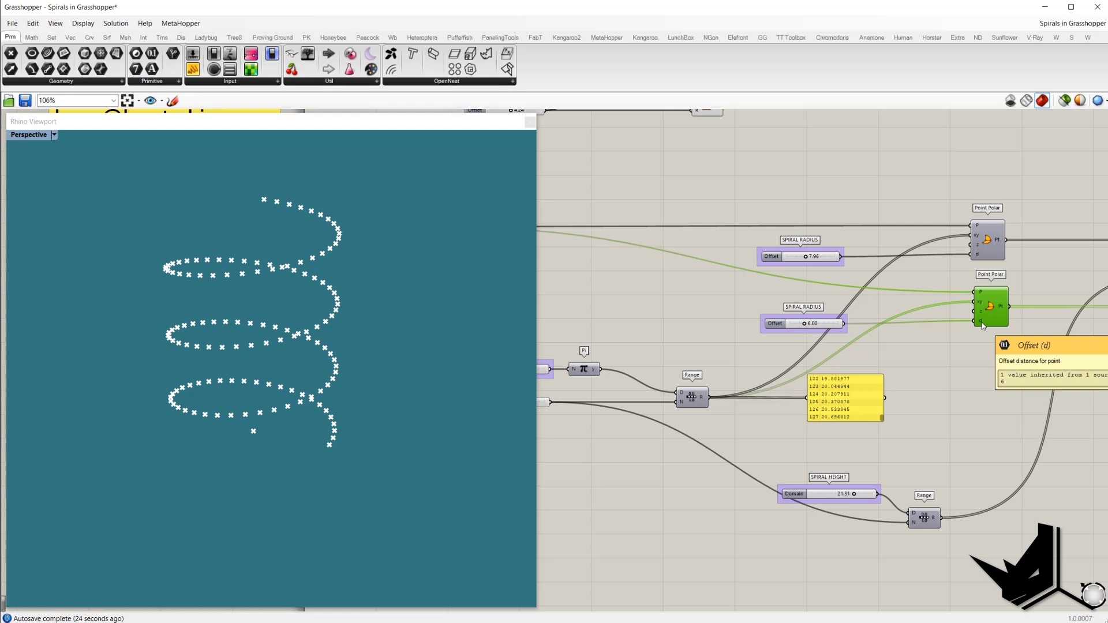
pyautogui.middleClick(969, 372)
pyautogui.click(972, 377)
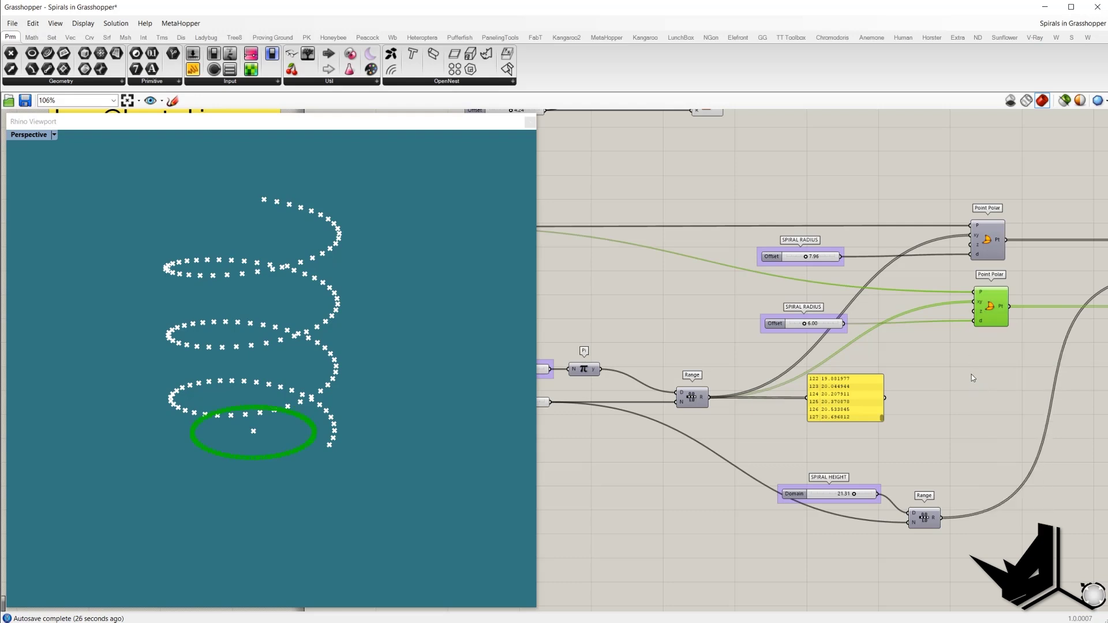
pyautogui.click(981, 245)
pyautogui.middleClick(937, 167)
pyautogui.click(952, 178)
pyautogui.click(948, 188)
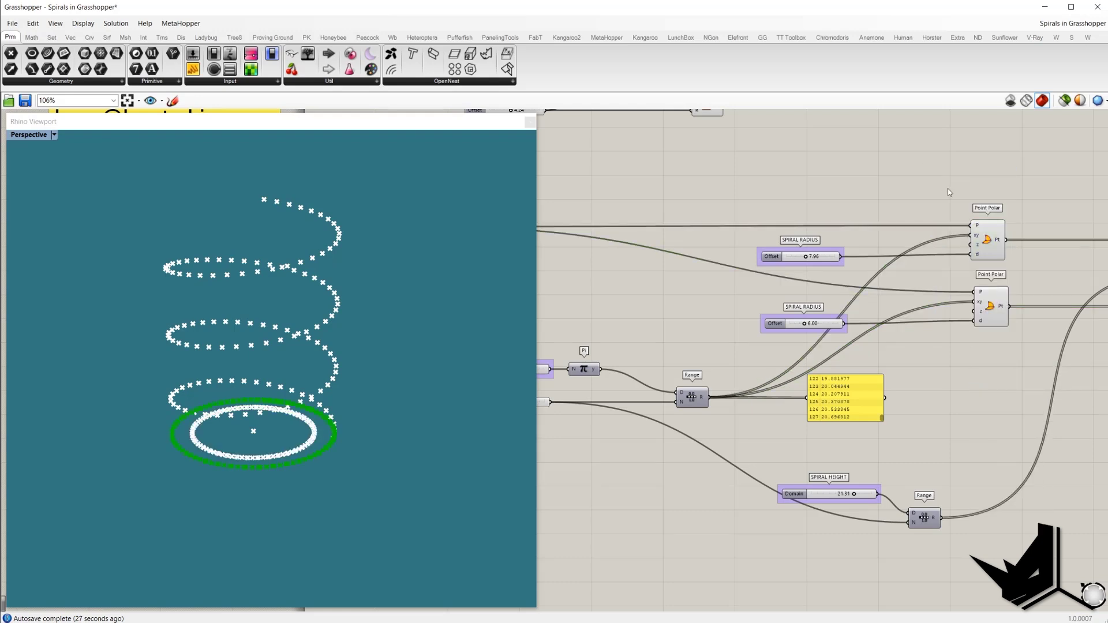
# - Set the outer SPIRAL RADIUS to 10 and select the 6.00-radius Point Polar to highlight the inner circle
pyautogui.click(984, 241)
pyautogui.doubleClick(834, 258)
pyautogui.write('10')
pyautogui.press('Return')
pyautogui.click(983, 317)
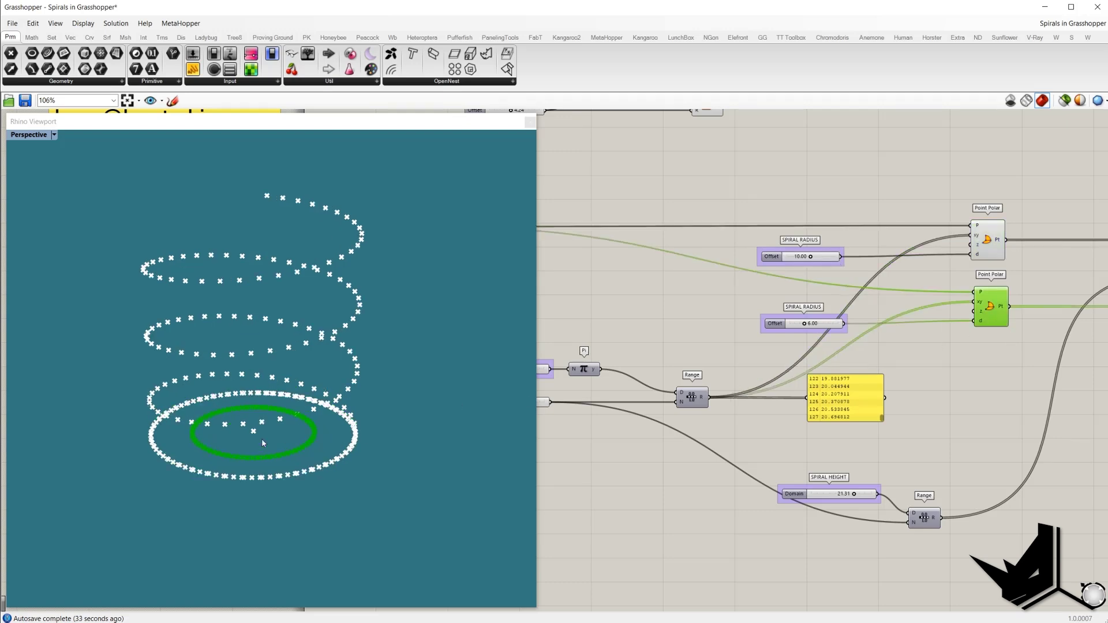
pyautogui.moveTo(965, 338); pyautogui.dragTo(991, 330, button='right')
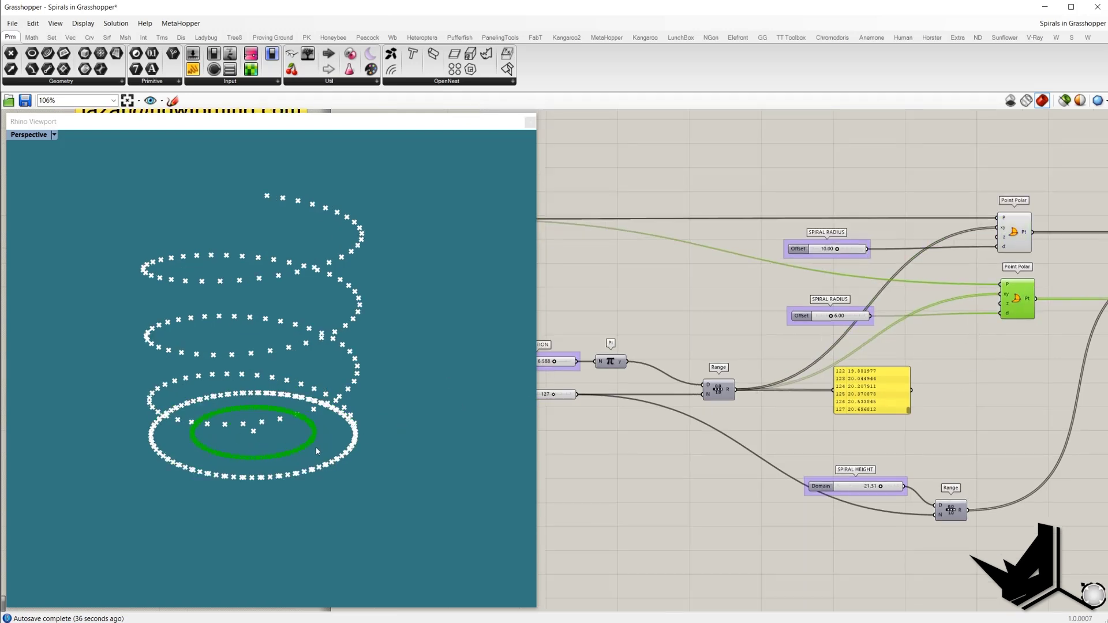
# - Turn on the preview of the Move component for the inner 6.00-radius points
pyautogui.moveTo(986, 290); pyautogui.dragTo(841, 296, button='right')
pyautogui.moveTo(1023, 309)
pyautogui.mouseDown(button='right')
pyautogui.moveTo(967, 302)
pyautogui.moveTo(1016, 289)
pyautogui.mouseUp(button='right')
pyautogui.click(974, 291)
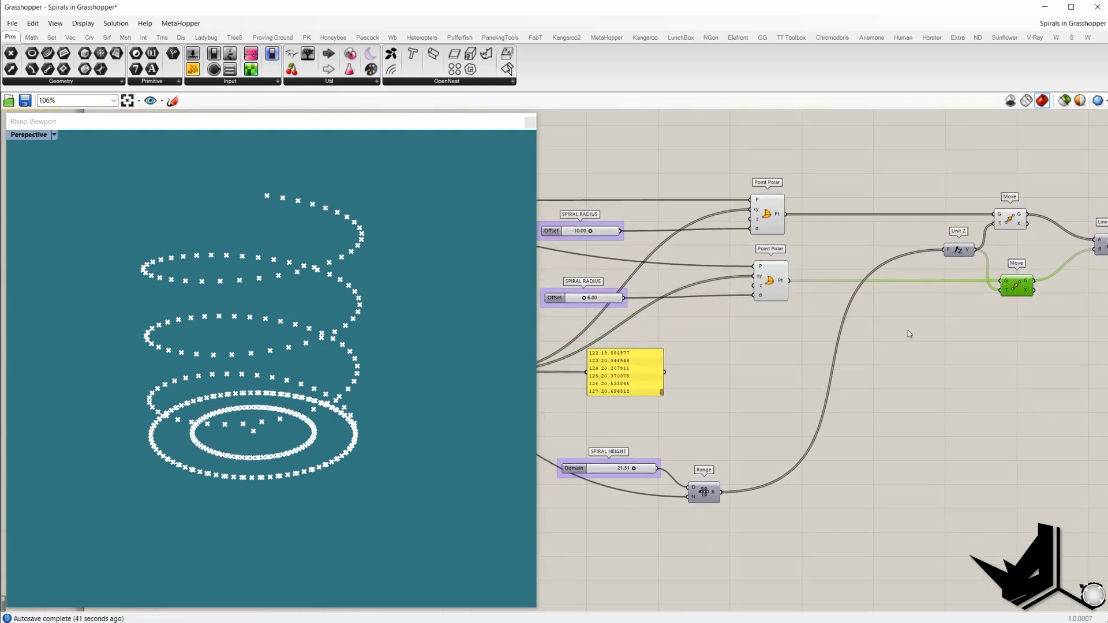
pyautogui.moveTo(557, 446); pyautogui.dragTo(738, 516)
pyautogui.click(1019, 287)
pyautogui.middleClick(994, 352)
pyautogui.click(1014, 355)
# - Hide the previews of both Point Polar components and orbit around the two point spirals
pyautogui.moveTo(803, 341); pyautogui.dragTo(742, 133)
pyautogui.hotkey('ctrl', 'q')
pyautogui.moveTo(341, 314)
pyautogui.mouseDown(button='right')
pyautogui.moveTo(382, 309)
pyautogui.moveTo(369, 337)
pyautogui.moveTo(334, 327)
pyautogui.moveTo(331, 312)
pyautogui.moveTo(351, 324)
pyautogui.mouseUp(button='right')
# - Turn on the preview of the Line component joining the two Move outputs and orbit around the connecting lines
pyautogui.moveTo(861, 348); pyautogui.dragTo(649, 366, button='right')
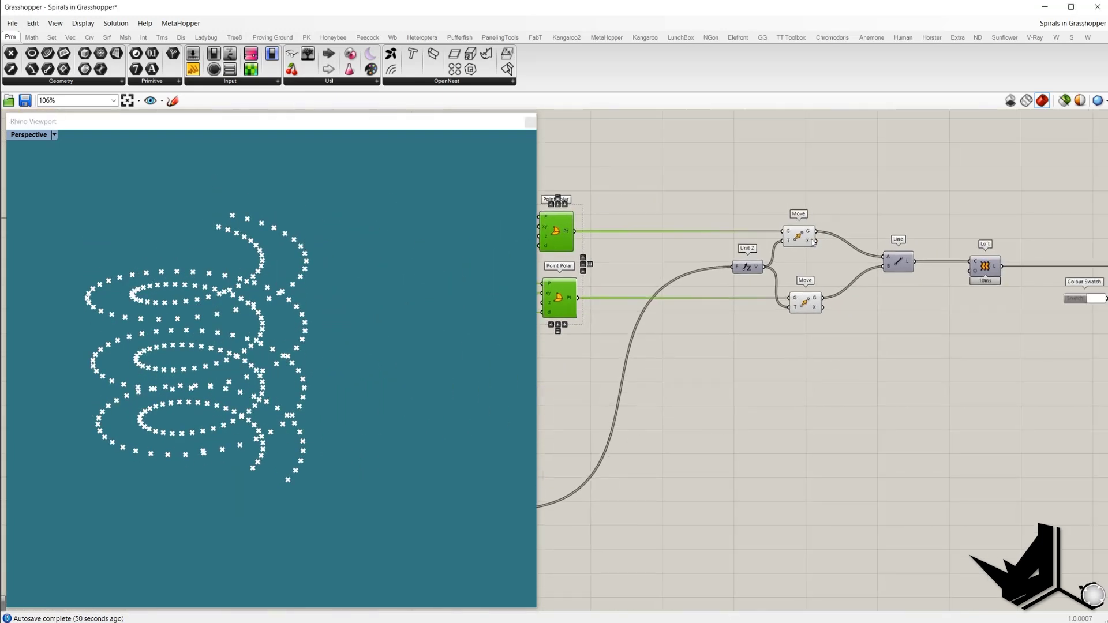
pyautogui.click(900, 263)
pyautogui.rightClick(900, 262)
pyautogui.click(906, 221)
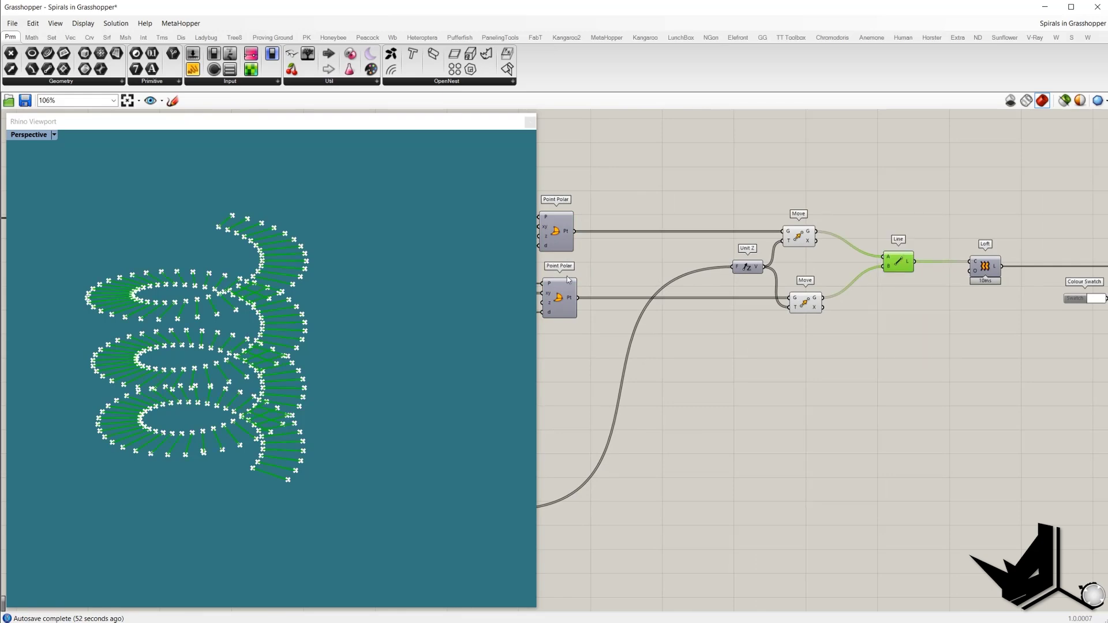
pyautogui.moveTo(321, 276)
pyautogui.mouseDown(button='right')
pyautogui.moveTo(318, 248)
pyautogui.moveTo(311, 268)
pyautogui.mouseUp(button='right')
pyautogui.moveTo(939, 316); pyautogui.dragTo(724, 315, button='right')
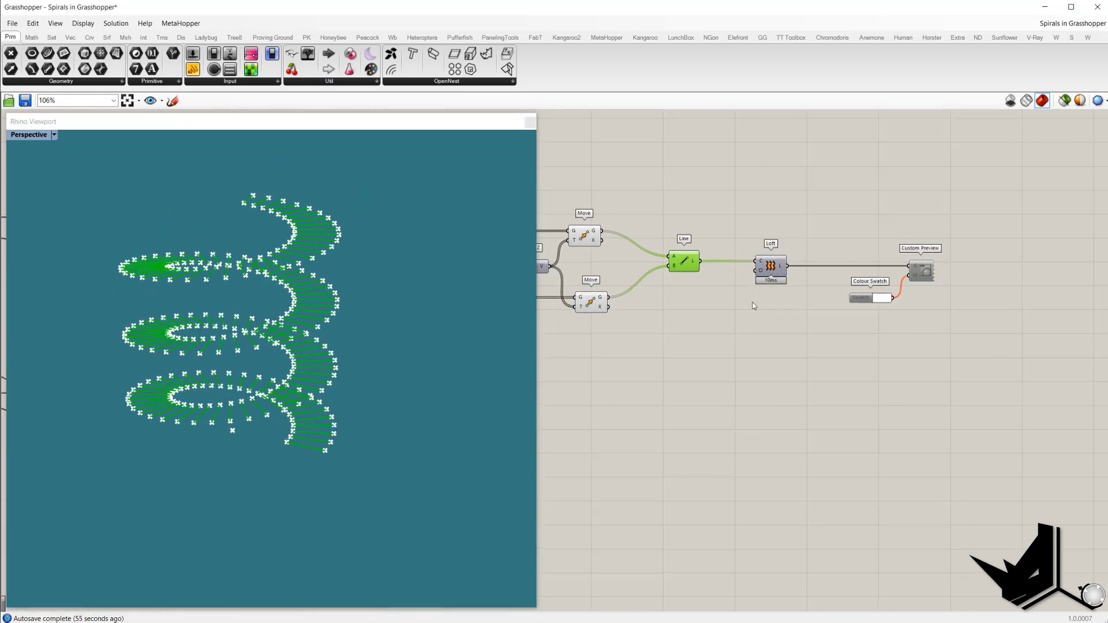
# - Turn on the preview of the Loft component, hide the two Move components' previews and orbit around the spiral surface
pyautogui.click(775, 259)
pyautogui.middleClick(773, 203)
pyautogui.click(817, 209)
pyautogui.moveTo(646, 371); pyautogui.dragTo(580, 193)
pyautogui.hotkey('ctrl', 'q')
pyautogui.keyDown('shift'); pyautogui.moveTo(317, 324); pyautogui.dragTo(342, 370, button='right'); pyautogui.keyUp('shift')
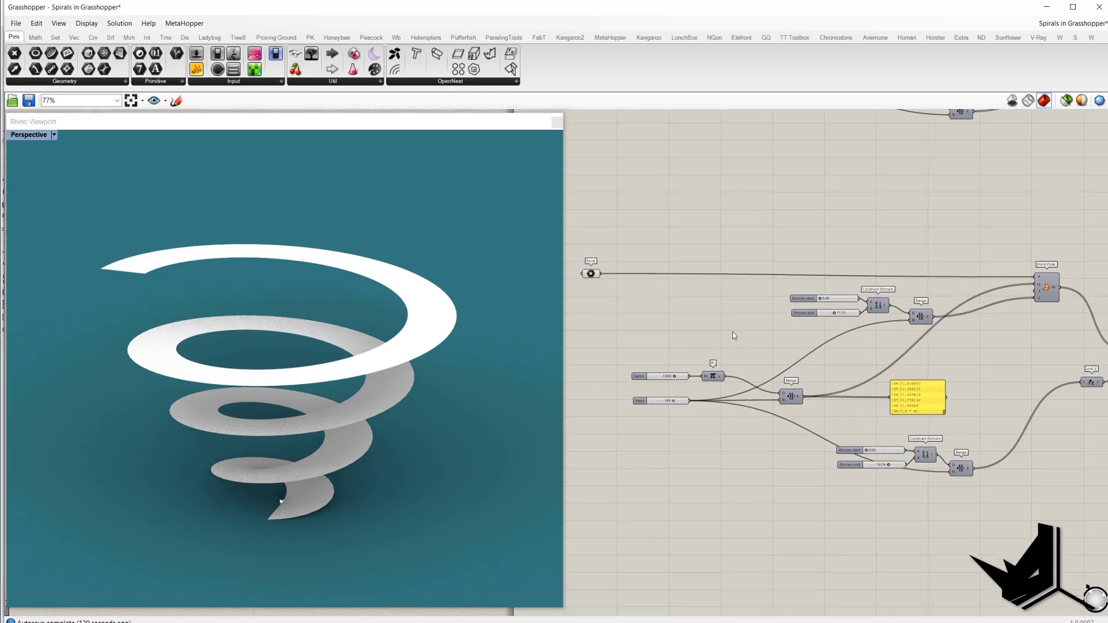
# - Hide the lofted surface preview of the widening spiral definition
pyautogui.scroll(-4, 637, 307)
pyautogui.scroll(4, 910, 357)
pyautogui.moveTo(900, 389); pyautogui.dragTo(804, 297)
pyautogui.rightClick(831, 270)
pyautogui.click(857, 311)
pyautogui.scroll(-4, 769, 307)
pyautogui.scroll(4, 655, 311)
# - Highlight the base Point, followed by the Factor, Pi, Steps and Range components that supply Point Polar's angles
pyautogui.click(619, 303)
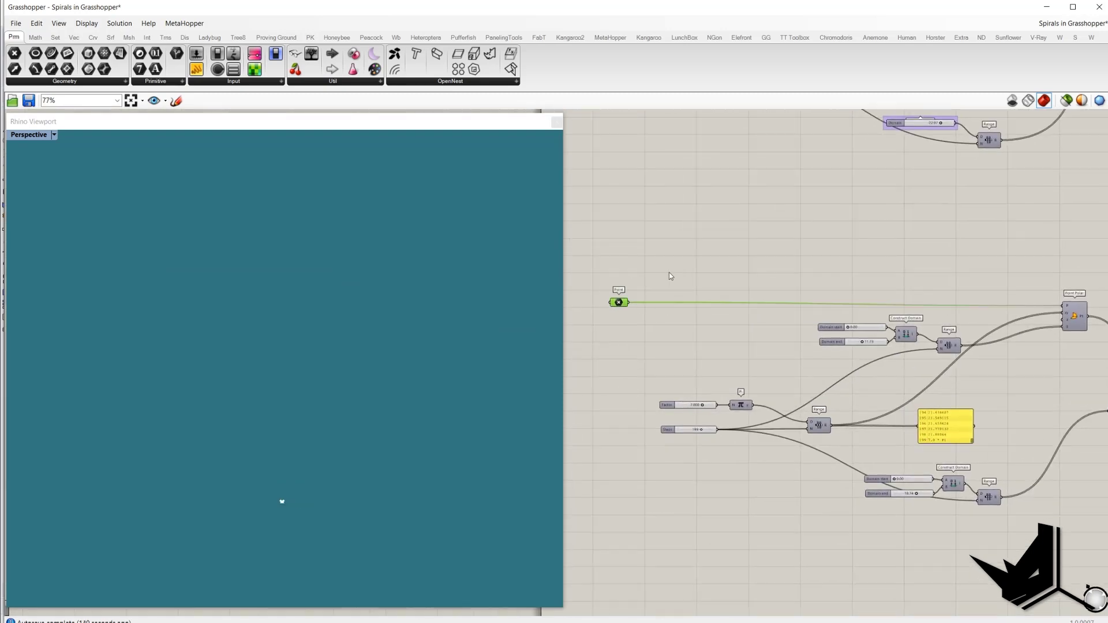
pyautogui.click(667, 272)
pyautogui.moveTo(666, 271); pyautogui.dragTo(657, 246, button='right')
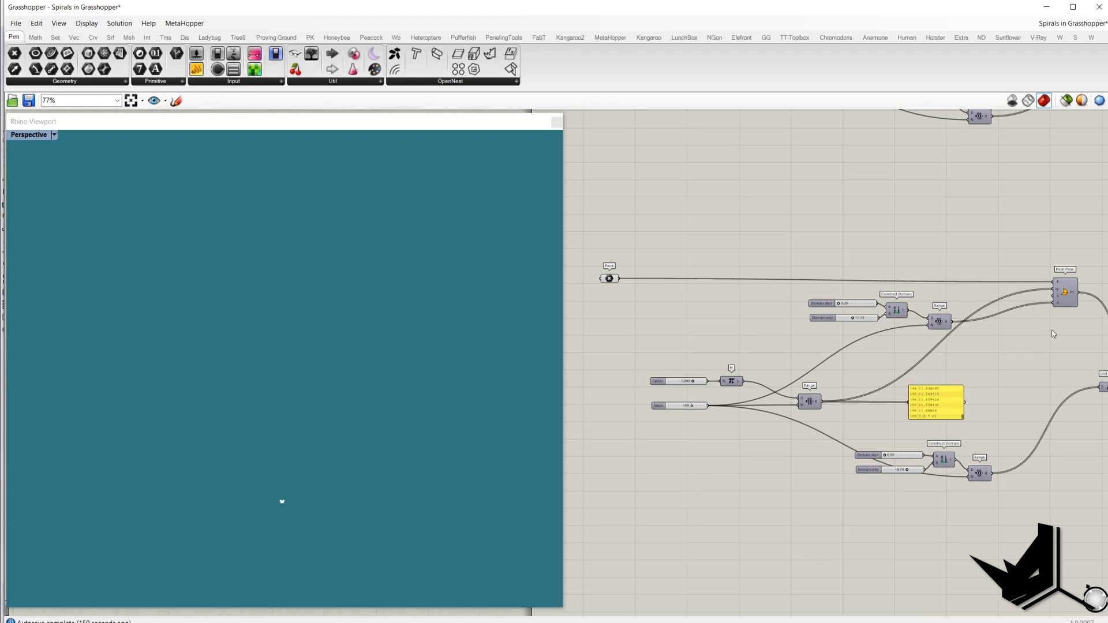
pyautogui.moveTo(1052, 333); pyautogui.dragTo(1034, 335, button='right')
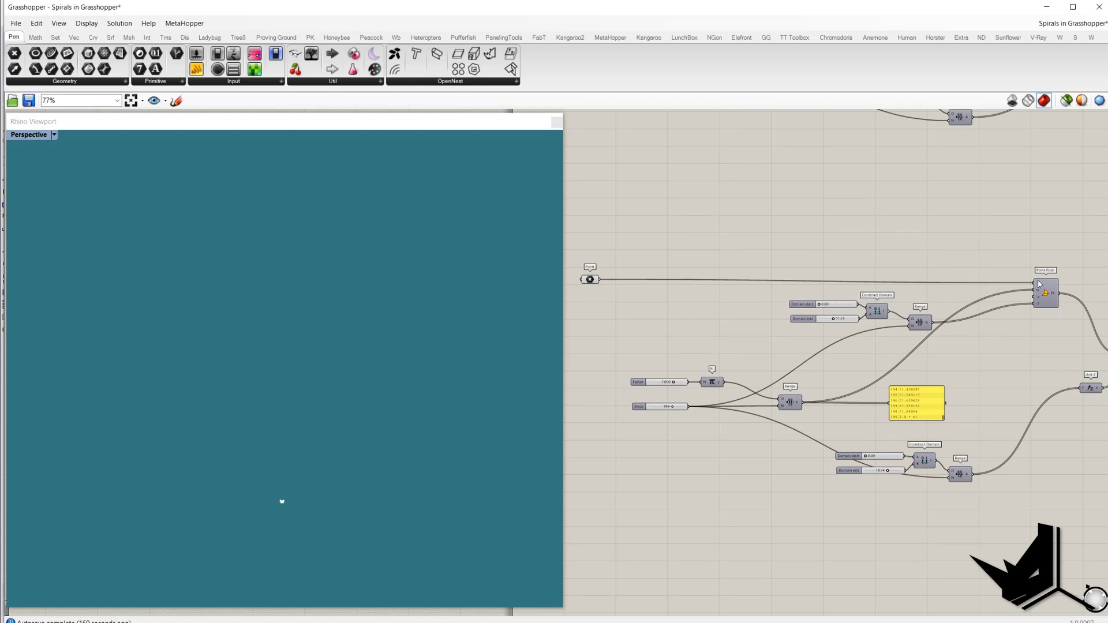
pyautogui.moveTo(621, 368); pyautogui.dragTo(826, 436)
pyautogui.click(723, 341)
# - Examine the angle Range output in the panel, going back to its first values
pyautogui.moveTo(797, 402)
pyautogui.moveTo(943, 417)
pyautogui.mouseDown()
pyautogui.moveTo(943, 379)
pyautogui.moveTo(944, 404)
pyautogui.moveTo(926, 427)
pyautogui.mouseUp()
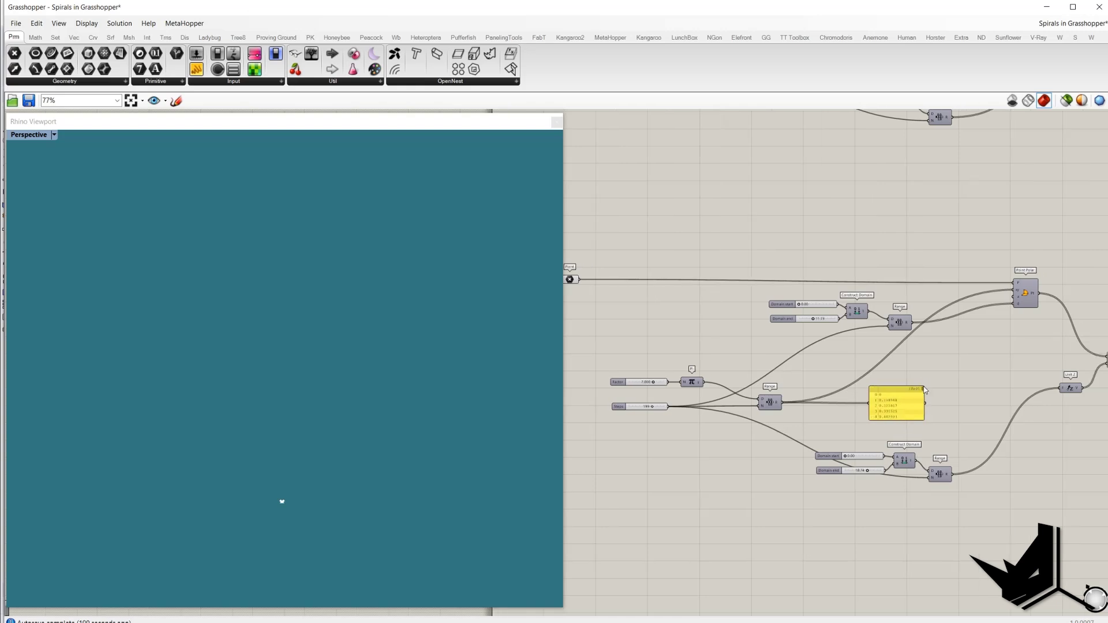
pyautogui.moveTo(923, 386)
pyautogui.mouseDown()
pyautogui.moveTo(925, 420)
pyautogui.moveTo(929, 379)
pyautogui.mouseUp()
pyautogui.moveTo(930, 364); pyautogui.dragTo(922, 365, button='right')
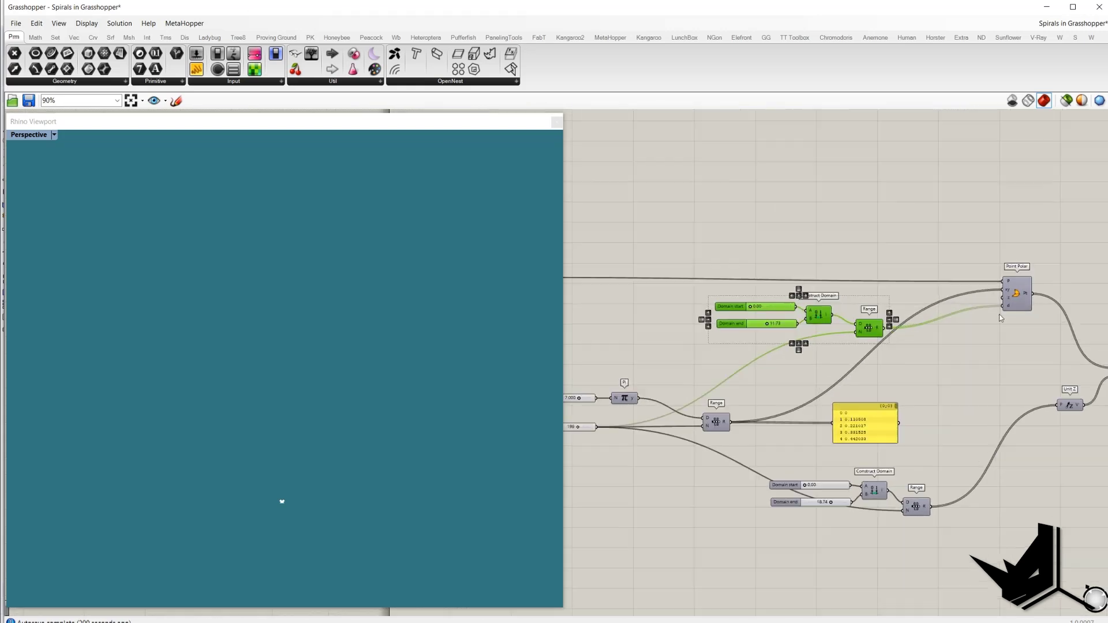
# - Set the Domain end slider of the radius range feeding Point Polar to 12
pyautogui.click(997, 317)
pyautogui.moveTo(892, 358); pyautogui.dragTo(923, 362, button='right')
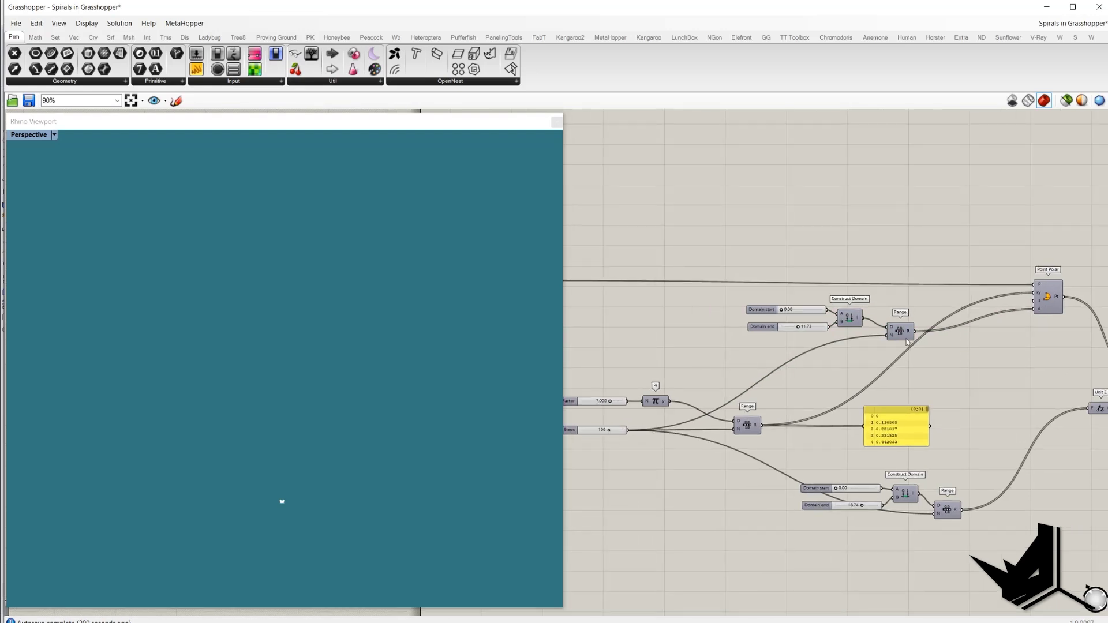
pyautogui.doubleClick(808, 327)
pyautogui.write('12')
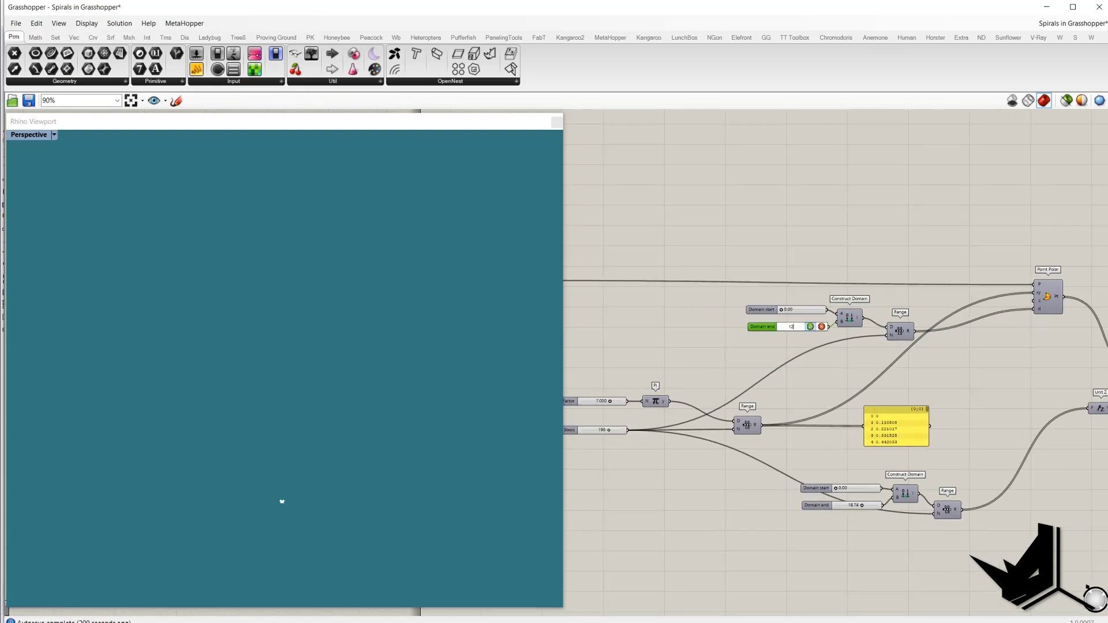
pyautogui.press('Return')
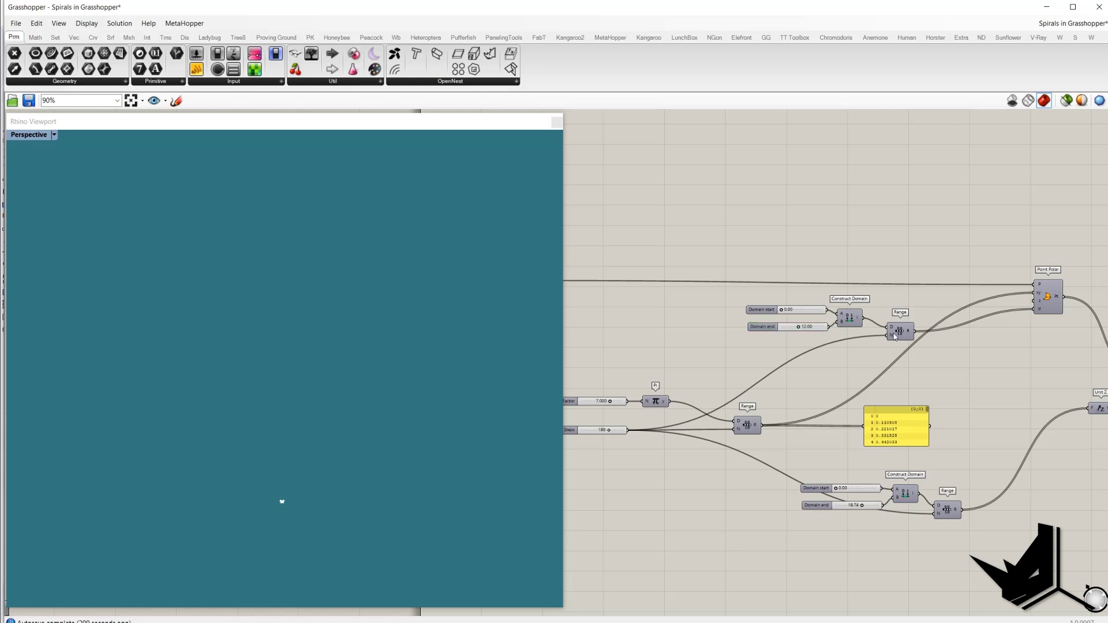
# - Highlight the Steps slider and the Construct Domain and Range components that drive Point Polar's distance input
pyautogui.moveTo(829, 365); pyautogui.dragTo(884, 363, button='right')
pyautogui.moveTo(612, 423); pyautogui.dragTo(698, 444)
pyautogui.moveTo(772, 269); pyautogui.dragTo(986, 357)
pyautogui.moveTo(857, 399); pyautogui.dragTo(841, 385, button='right')
pyautogui.click(918, 338)
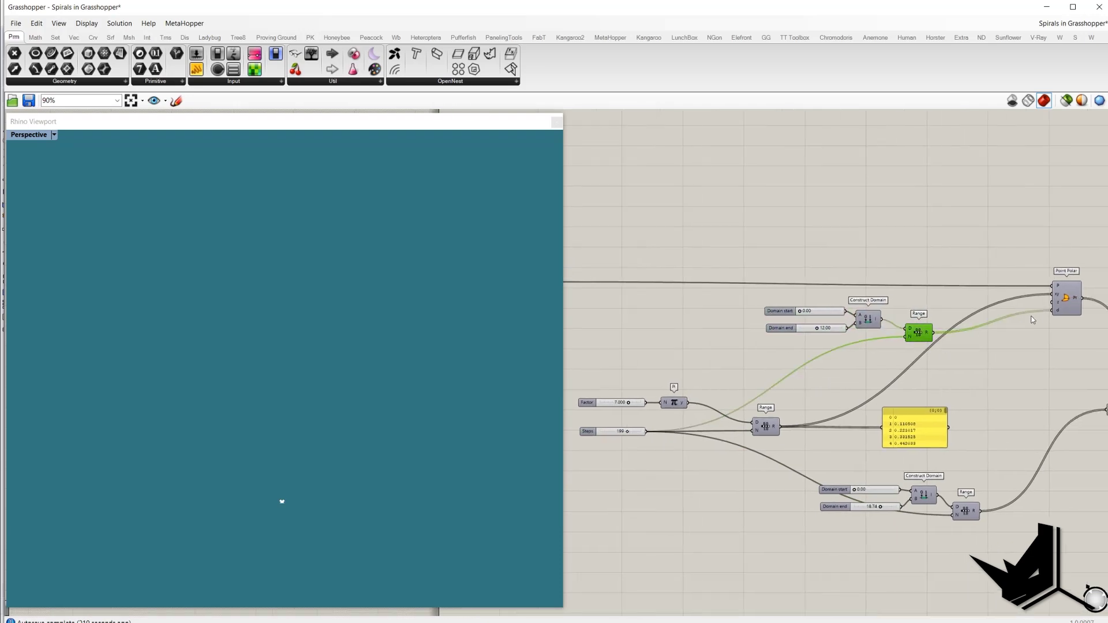
# - Turn on the preview of the Point Polar component and view its flat spiral of points
pyautogui.click(1067, 299)
pyautogui.click(950, 229)
pyautogui.click(1061, 283)
pyautogui.rightClick(1004, 243)
pyautogui.click(1018, 247)
pyautogui.scroll(2, 322, 419)
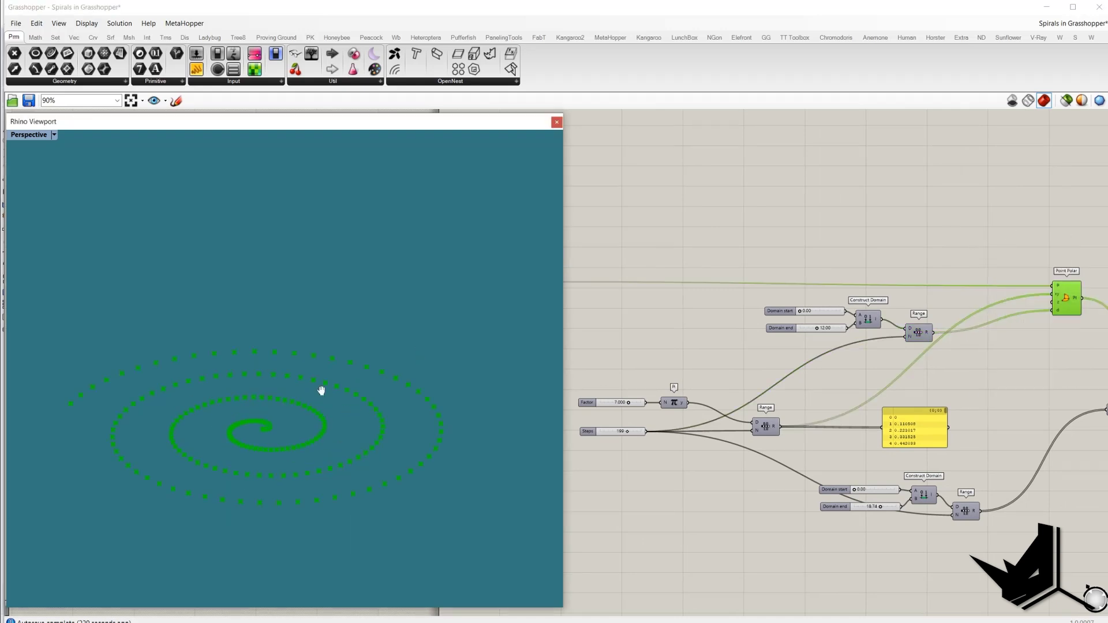
pyautogui.moveTo(1052, 247); pyautogui.dragTo(1009, 238, button='right')
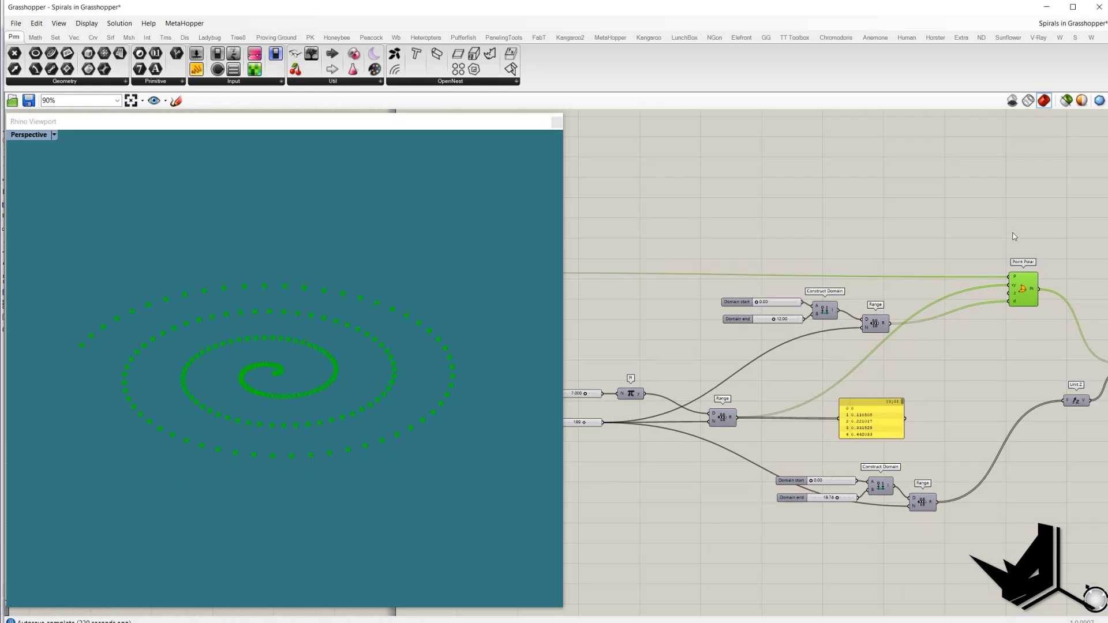
pyautogui.moveTo(1015, 235); pyautogui.dragTo(796, 214, button='right')
pyautogui.click(828, 208)
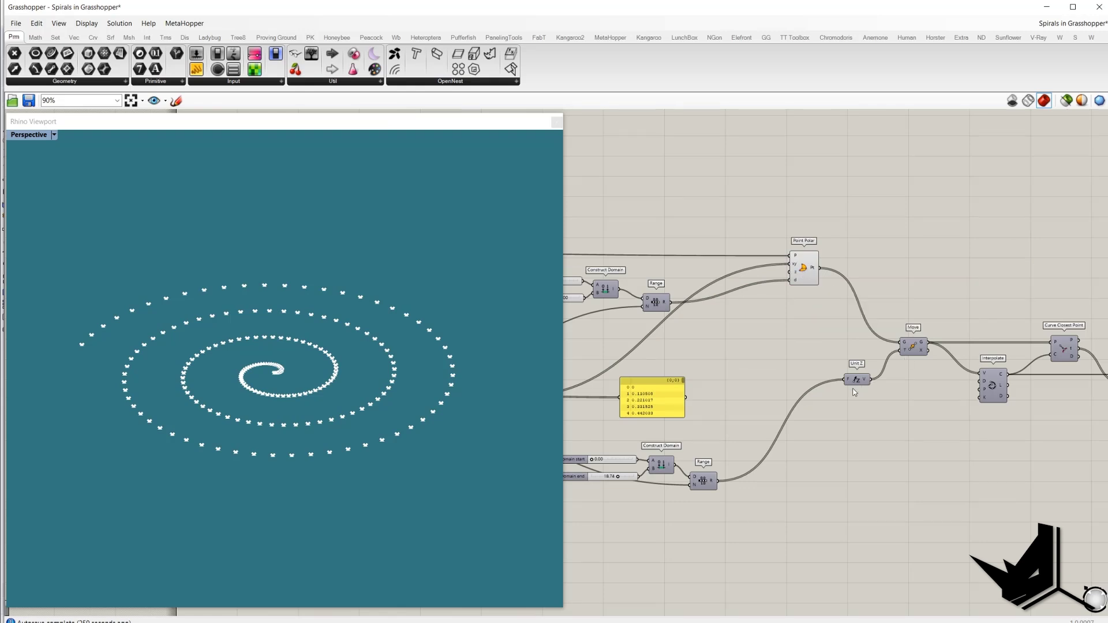
# - Highlight the Unit Z component that supplies the translation vectors to Move
pyautogui.moveTo(865, 414); pyautogui.dragTo(936, 398, button='right')
pyautogui.click(923, 365)
pyautogui.moveTo(877, 334); pyautogui.dragTo(962, 392)
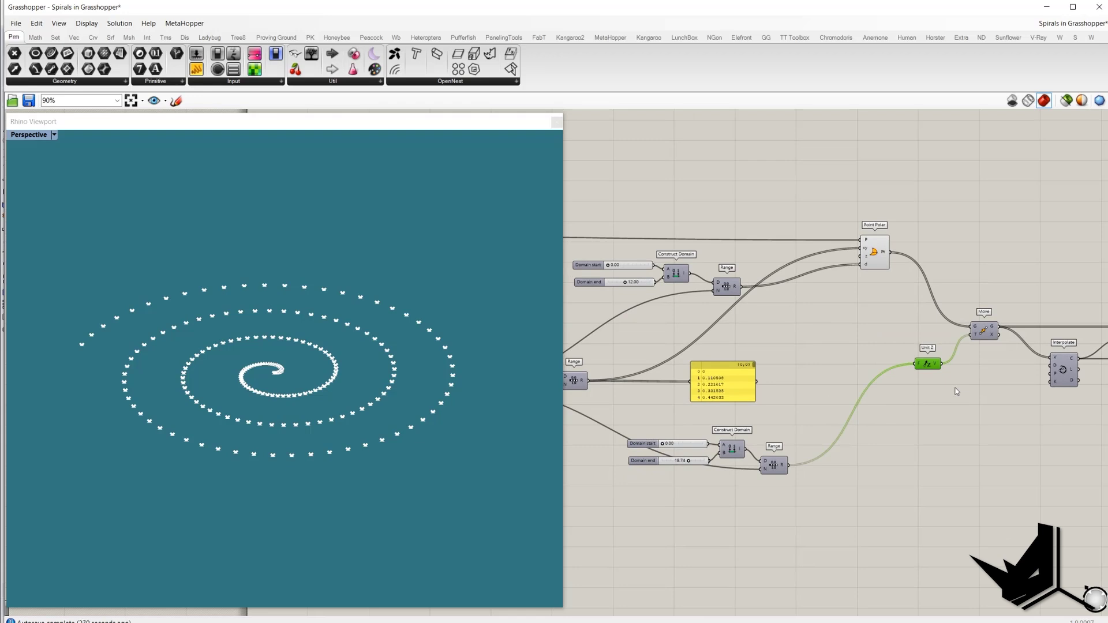
pyautogui.moveTo(734, 434); pyautogui.dragTo(767, 433, button='right')
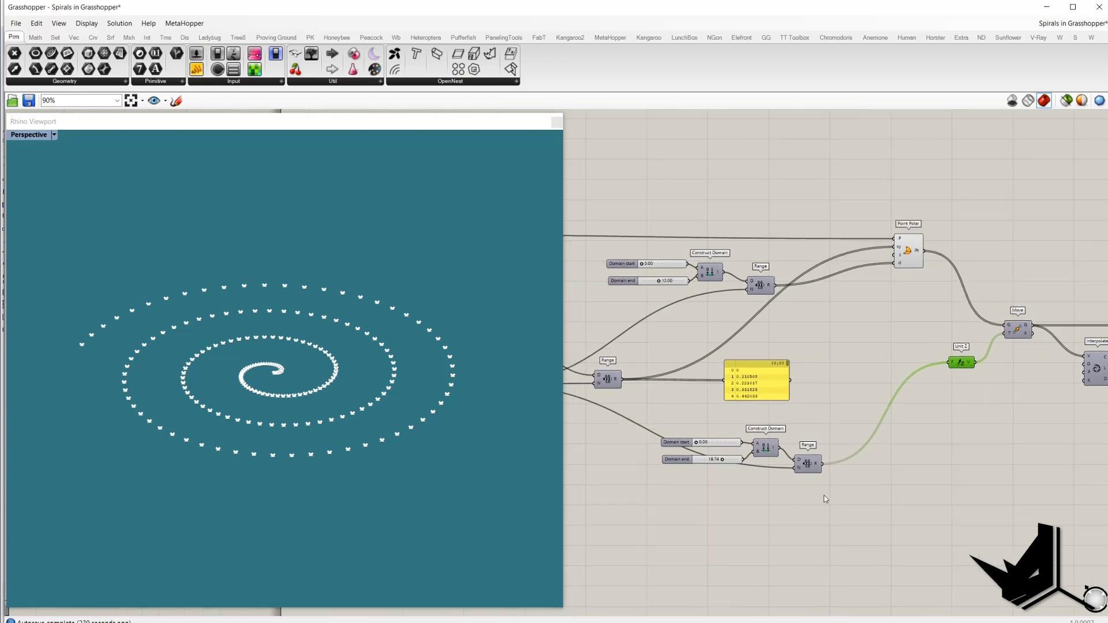
# - Set the Domain end slider of the height range feeding Unit Z to 18.00
pyautogui.moveTo(810, 482); pyautogui.dragTo(861, 486, button='right')
pyautogui.doubleClick(786, 464)
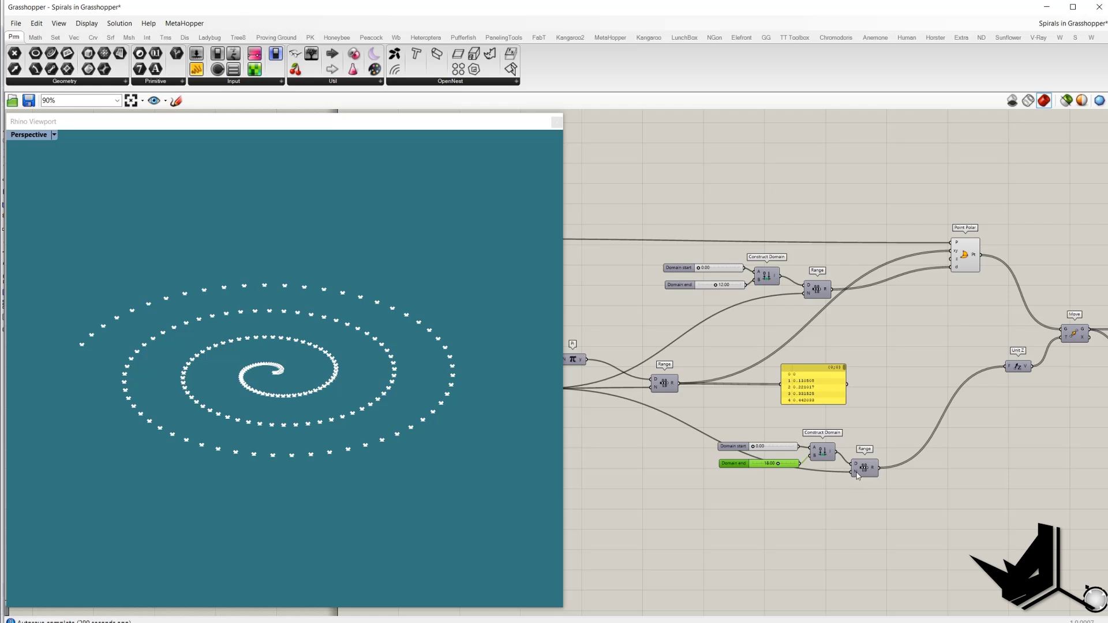
pyautogui.moveTo(564, 402); pyautogui.dragTo(627, 404, button='right')
pyautogui.moveTo(925, 479); pyautogui.dragTo(856, 466, button='right')
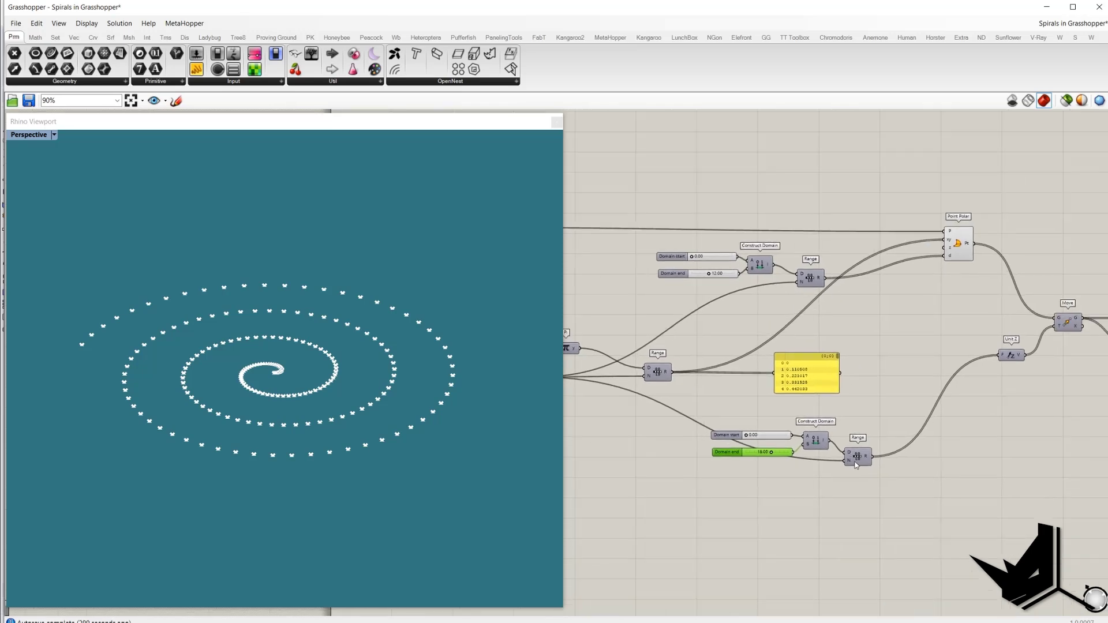
pyautogui.moveTo(867, 459)
# - Hide the Point Polar preview and turn on the preview of the Move component
pyautogui.moveTo(1007, 362); pyautogui.dragTo(961, 376, button='right')
pyautogui.moveTo(941, 342); pyautogui.dragTo(1002, 394)
pyautogui.rightClick(1022, 336)
pyautogui.click(1038, 274)
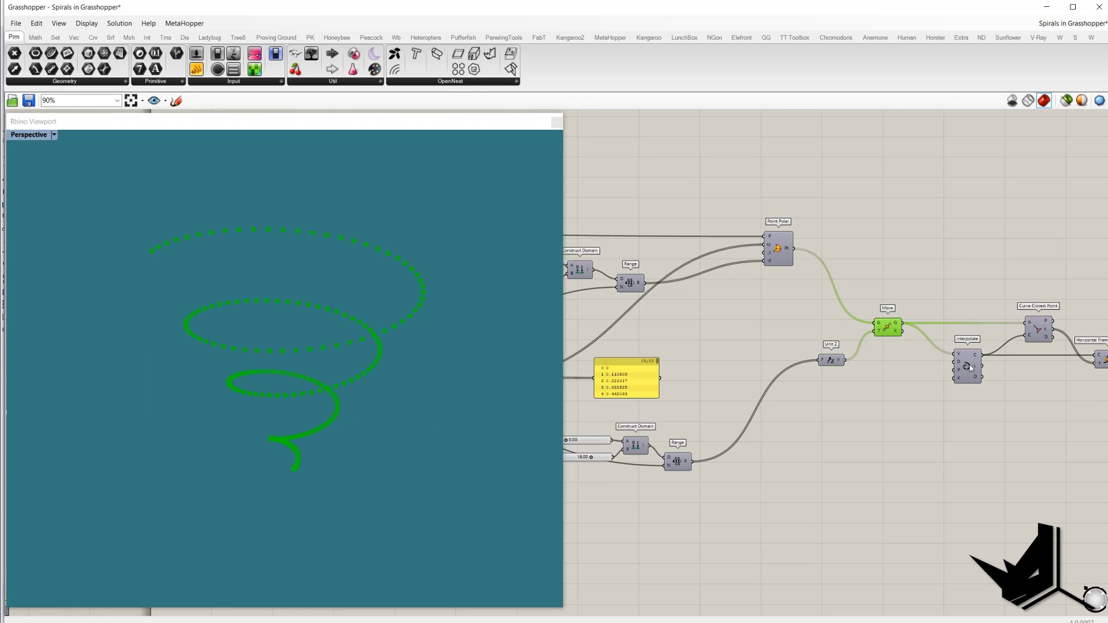
# - Turn on the preview of the Interpolate curve and hide the Move component's points
pyautogui.click(967, 365)
pyautogui.middleClick(967, 363)
pyautogui.click(979, 289)
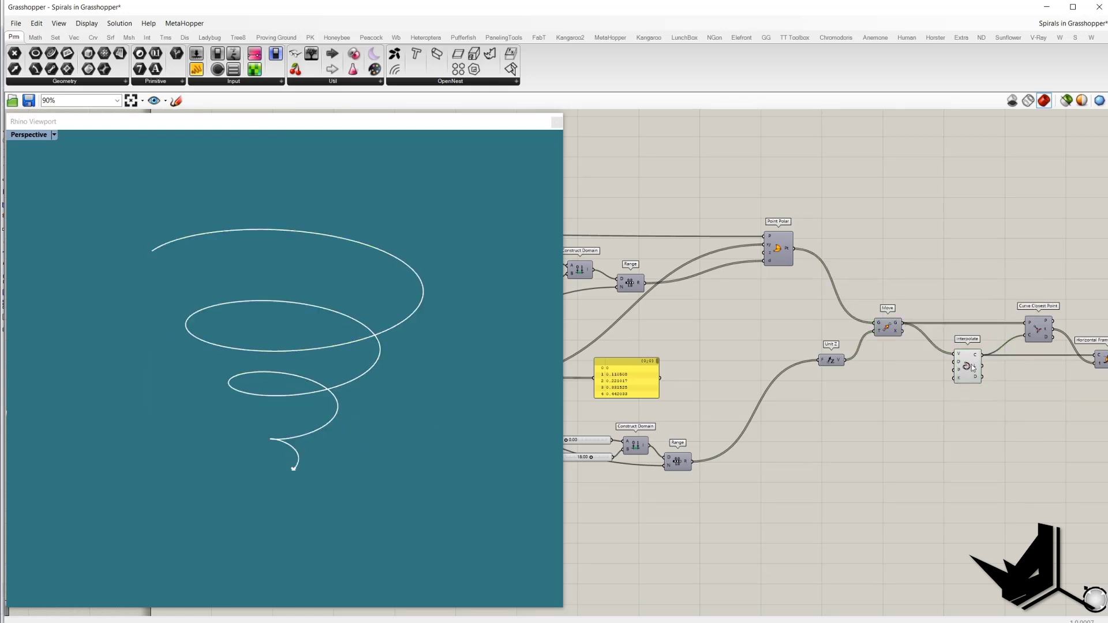
pyautogui.click(971, 367)
pyautogui.click(896, 255)
pyautogui.moveTo(936, 282); pyautogui.dragTo(890, 272, button='right')
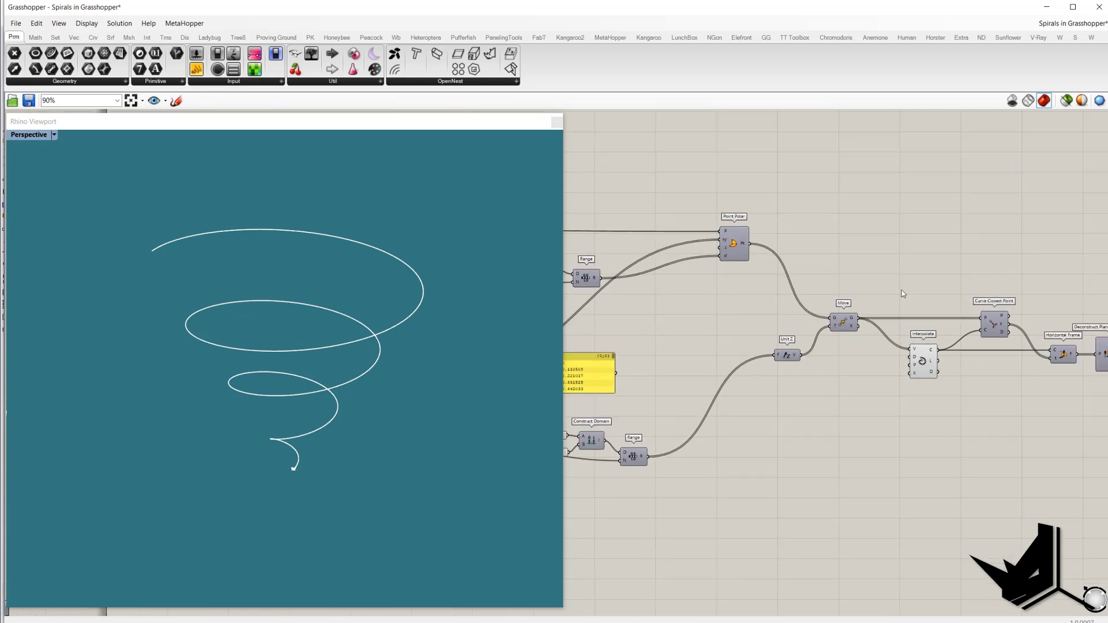
# - Turn the Move component's preview back on to display its points along the interpolated curve
pyautogui.middleClick(768, 260)
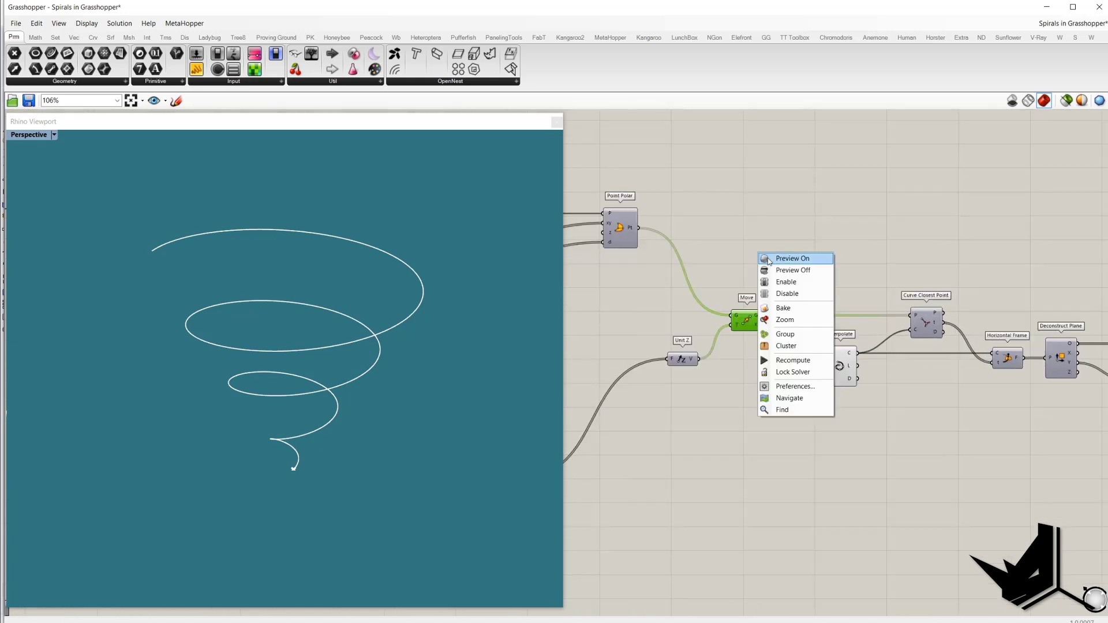
pyautogui.click(791, 259)
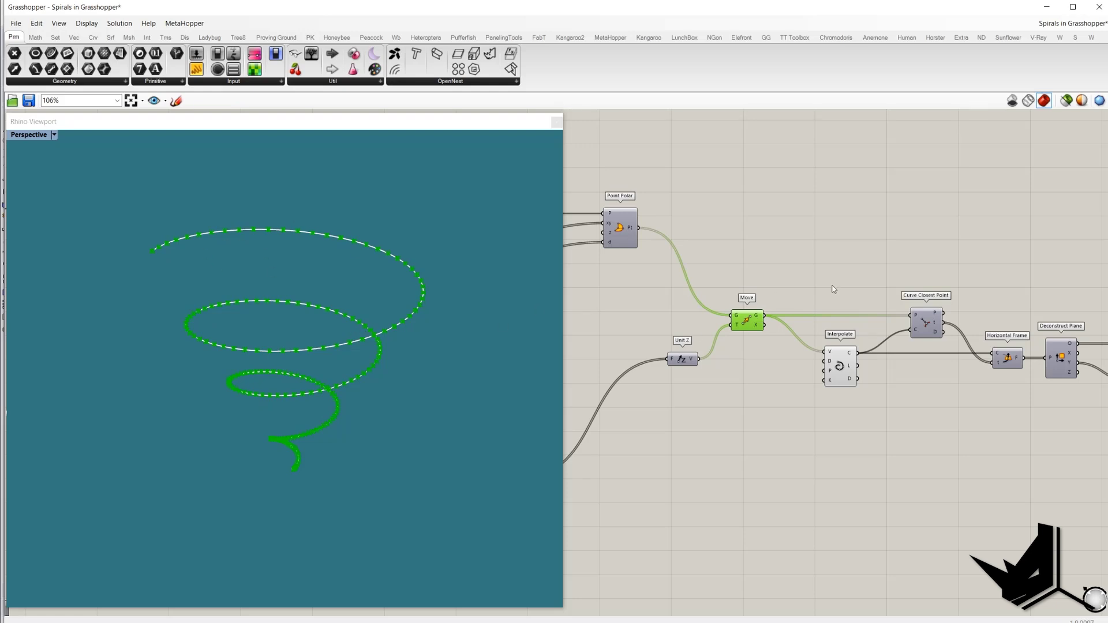
pyautogui.click(865, 283)
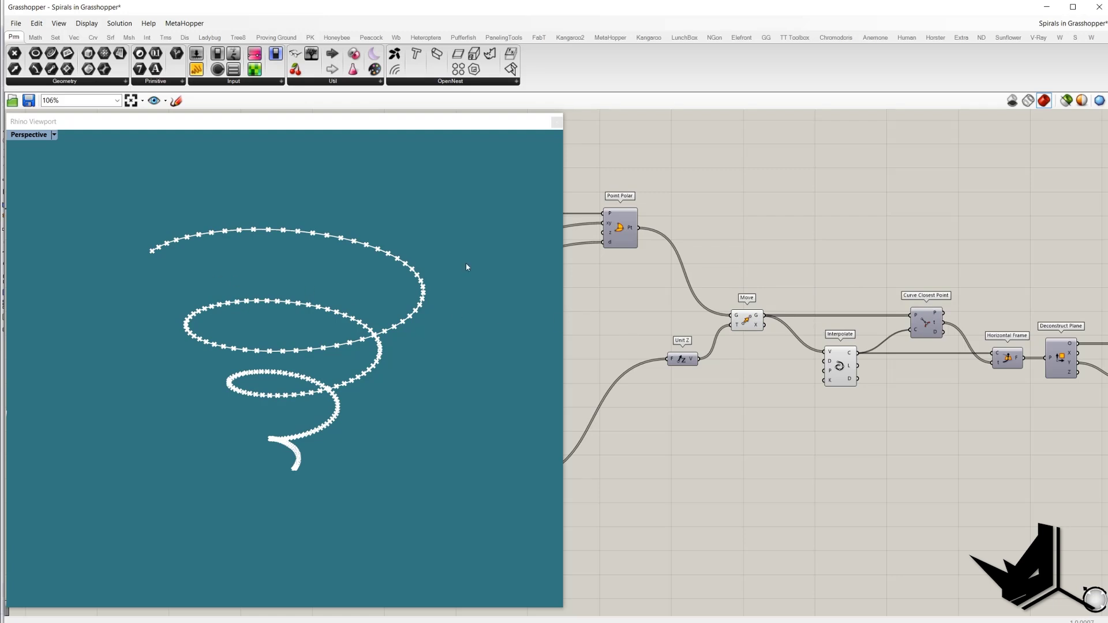
# - Highlight the Interpolate curve and the Move points in turn as the inputs of Curve Closest Point
pyautogui.click(848, 364)
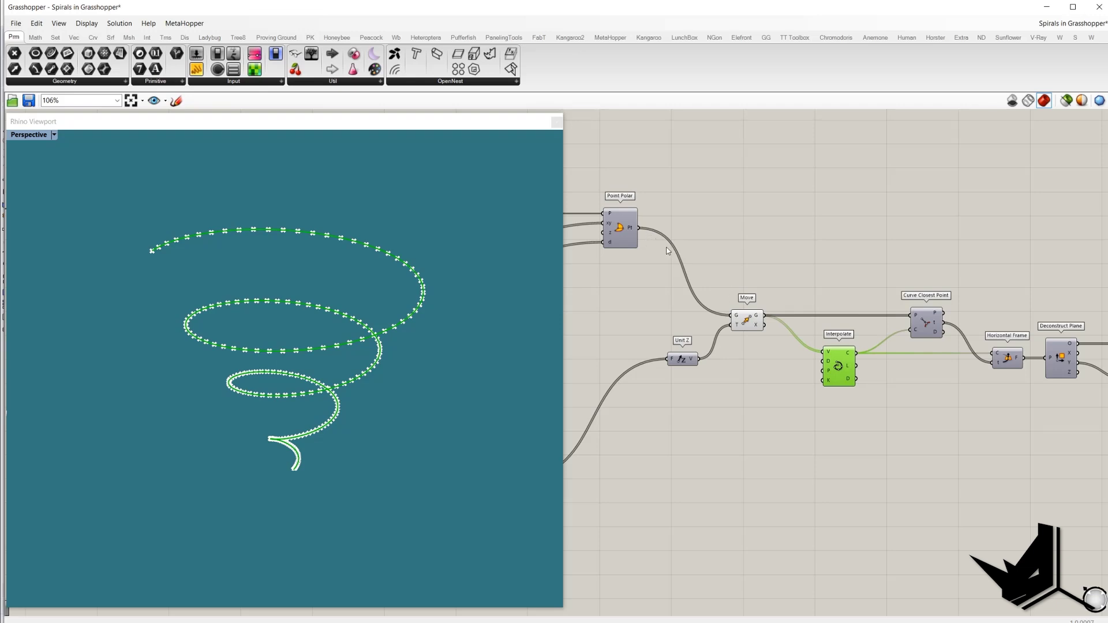
pyautogui.click(754, 326)
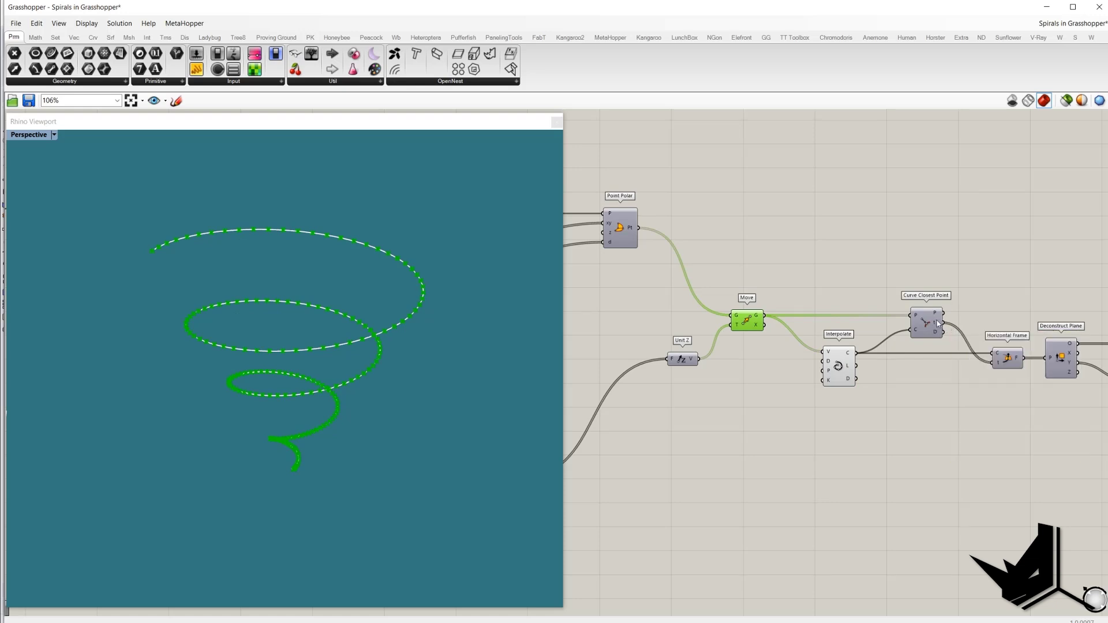
pyautogui.moveTo(963, 294); pyautogui.dragTo(830, 285, button='right')
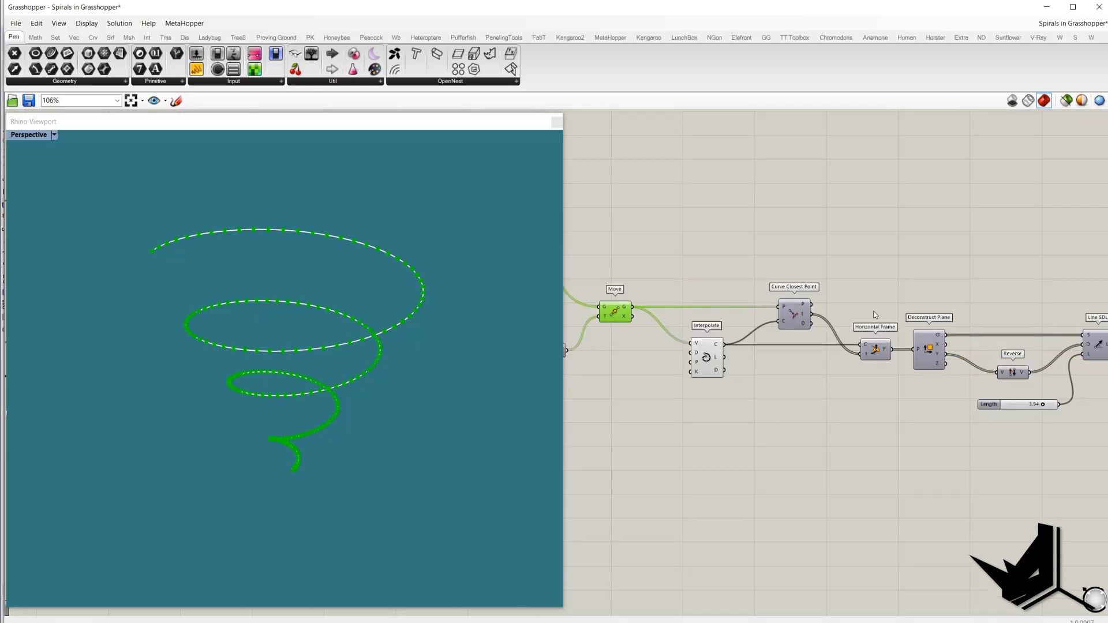
pyautogui.click(846, 336)
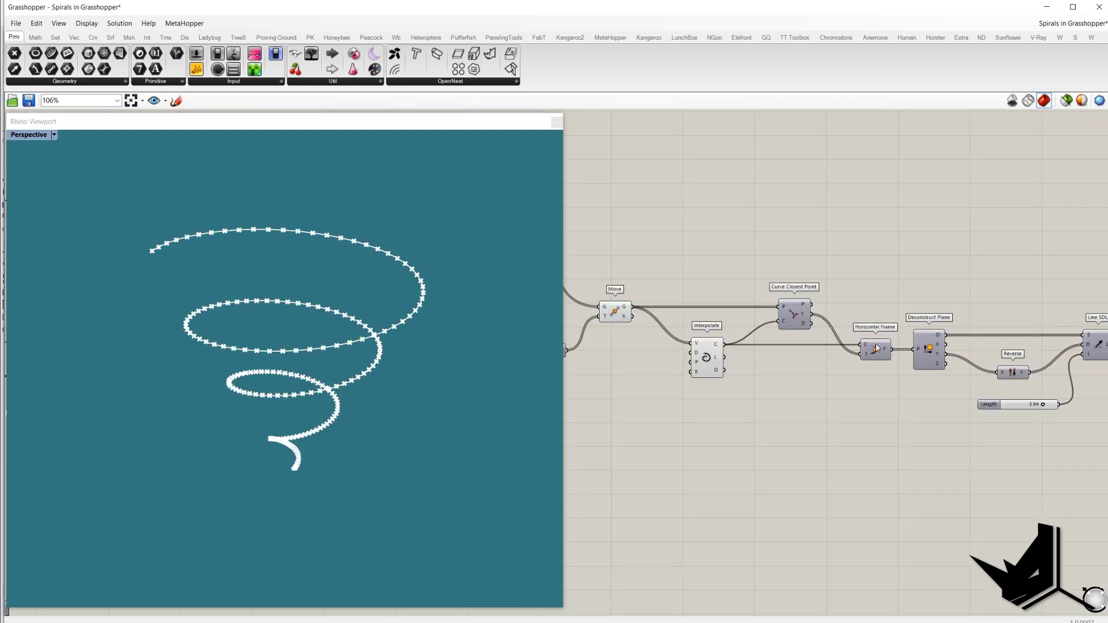
pyautogui.click(708, 355)
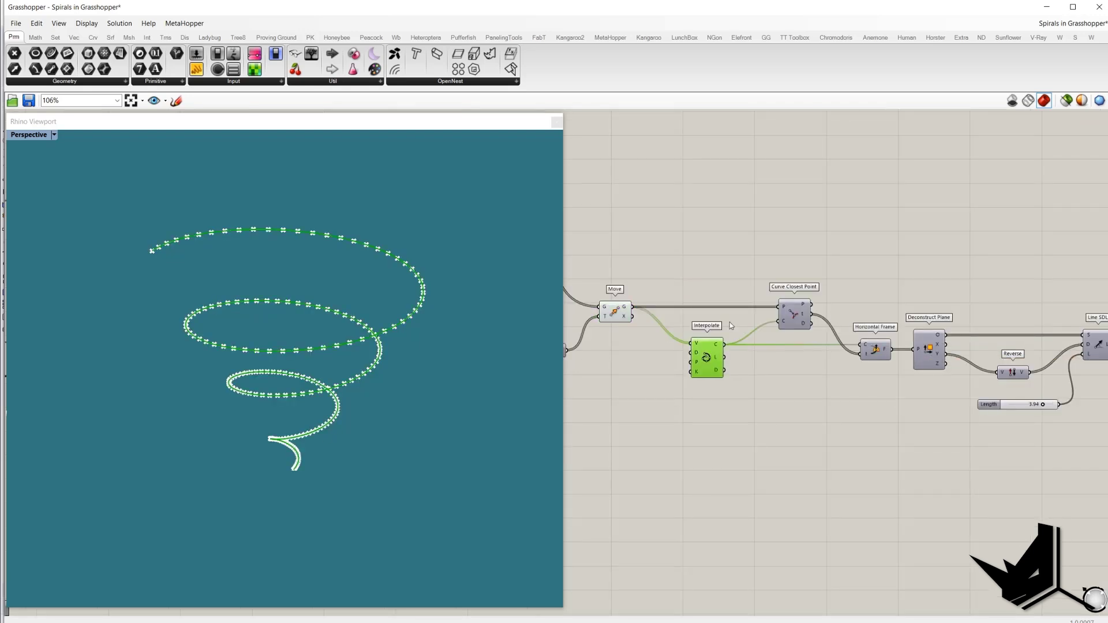
# - Hide the Move component's preview and turn on the preview of the Horizontal Frame component
pyautogui.click(615, 312)
pyautogui.click(697, 242)
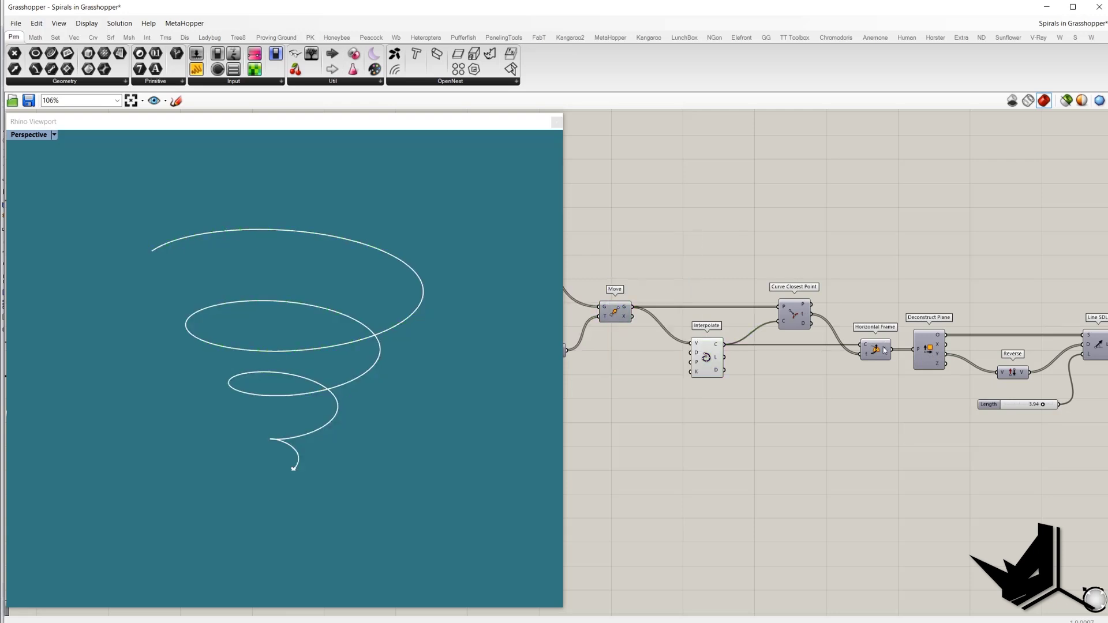
pyautogui.rightClick(867, 265)
pyautogui.click(875, 268)
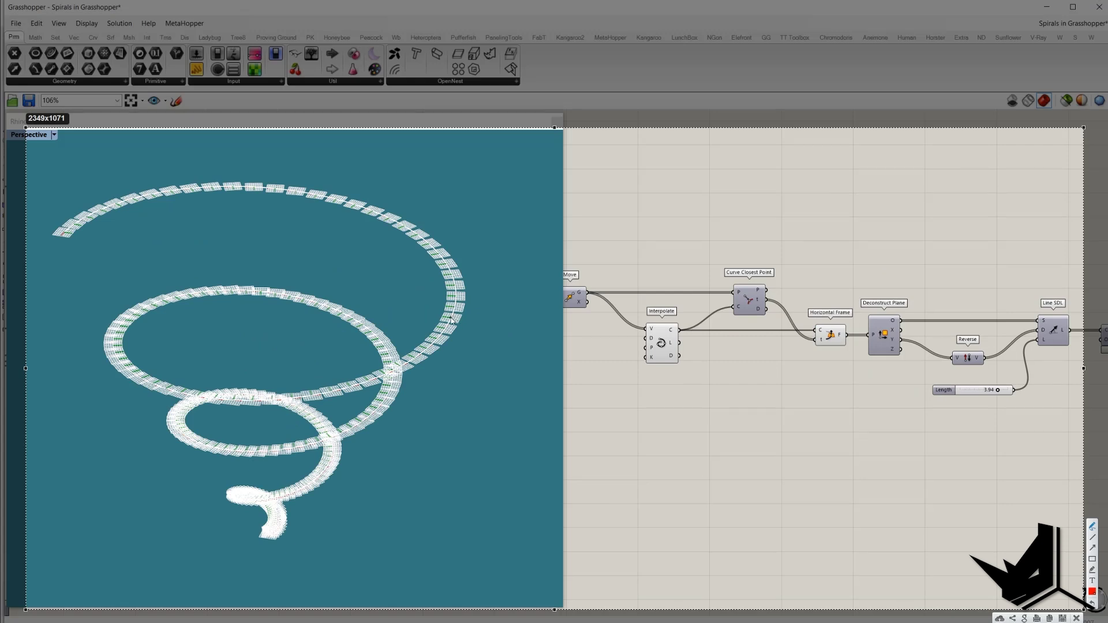
# - Mark up a screen capture with outward lines on the frames and circles around Deconstruct Plane and Line SDL inputs, and discard it
pyautogui.moveTo(452, 319)
pyautogui.mouseDown()
pyautogui.moveTo(495, 307)
pyautogui.moveTo(481, 295)
pyautogui.moveTo(497, 281)
pyautogui.mouseUp()
pyautogui.moveTo(901, 289)
pyautogui.mouseDown()
pyautogui.moveTo(860, 304)
pyautogui.moveTo(934, 345)
pyautogui.moveTo(895, 293)
pyautogui.mouseUp()
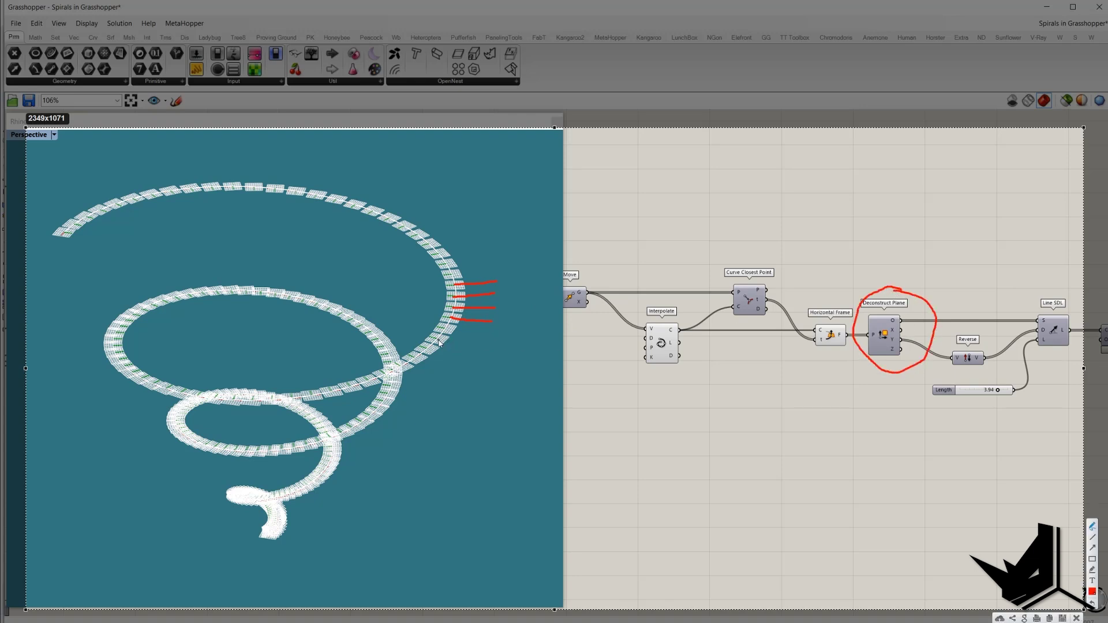
pyautogui.moveTo(439, 342)
pyautogui.mouseDown()
pyautogui.moveTo(474, 352)
pyautogui.moveTo(481, 336)
pyautogui.moveTo(427, 388)
pyautogui.moveTo(388, 405)
pyautogui.mouseUp()
pyautogui.moveTo(1042, 330)
pyautogui.mouseDown()
pyautogui.moveTo(1052, 337)
pyautogui.moveTo(1039, 326)
pyautogui.moveTo(1044, 316)
pyautogui.mouseUp()
pyautogui.moveTo(897, 316)
pyautogui.mouseDown()
pyautogui.moveTo(887, 324)
pyautogui.moveTo(898, 316)
pyautogui.mouseUp()
pyautogui.moveTo(1049, 340); pyautogui.dragTo(1046, 337)
pyautogui.moveTo(932, 404); pyautogui.dragTo(1016, 404)
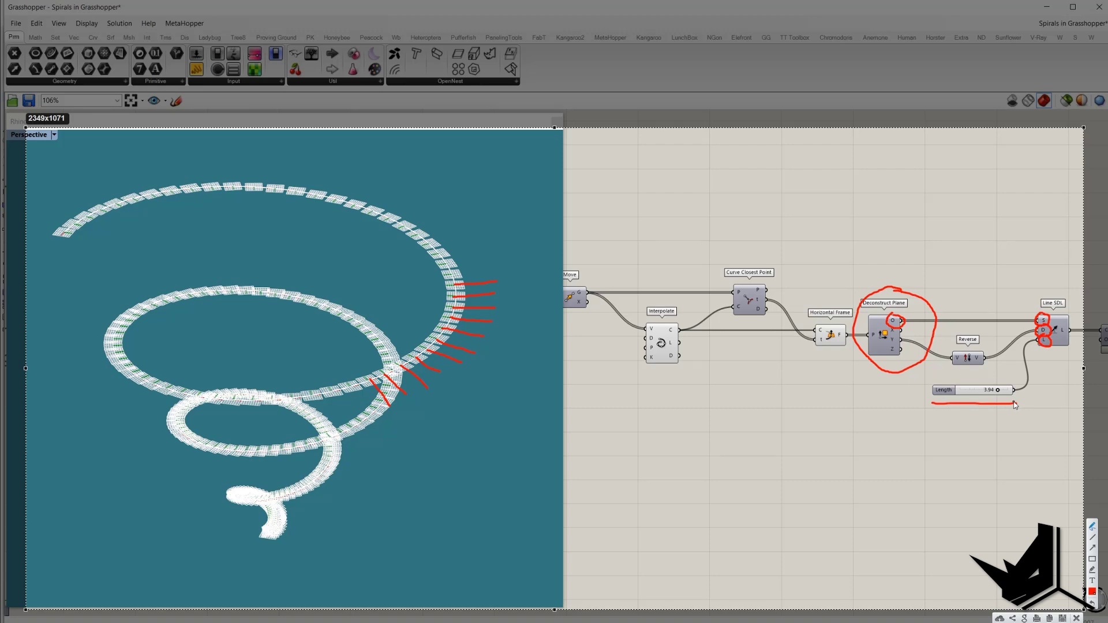
pyautogui.press('Escape')
# - Highlight the Horizontal Frame and Deconstruct Plane components and examine the frames along the spiral curve up close
pyautogui.click(829, 335)
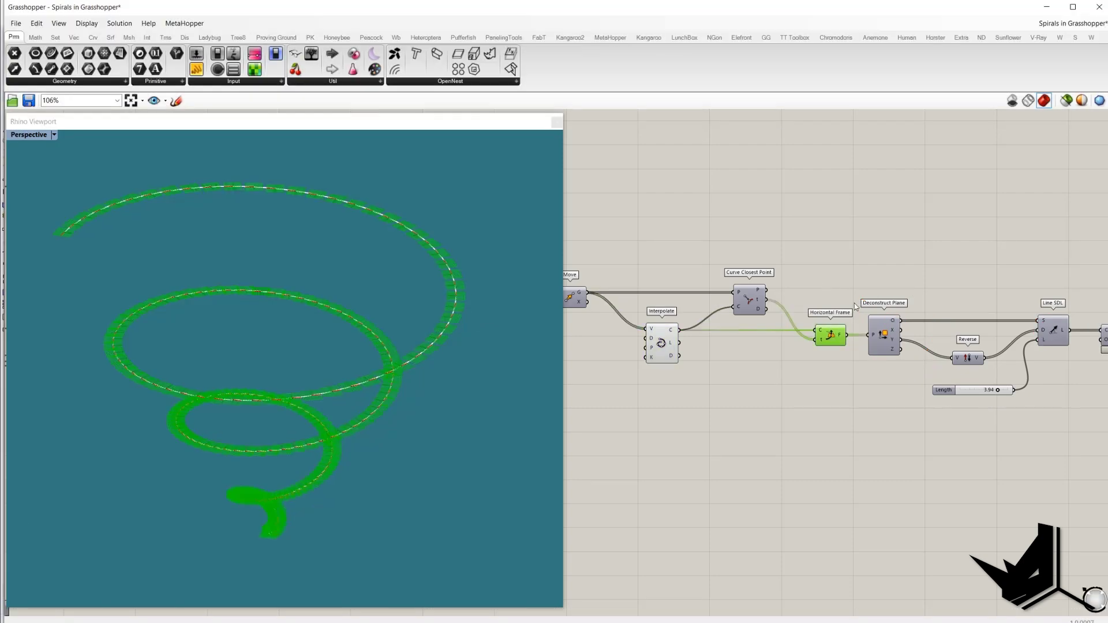
pyautogui.click(885, 343)
pyautogui.moveTo(906, 325); pyautogui.dragTo(797, 323, button='right')
pyautogui.scroll(2, 798, 324)
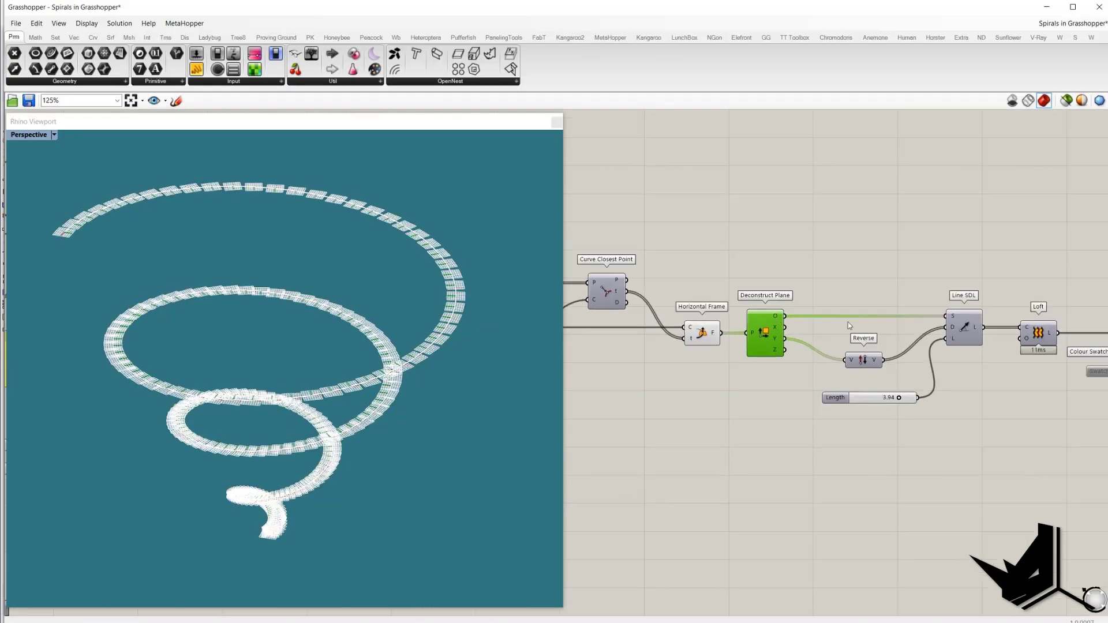
pyautogui.moveTo(954, 317)
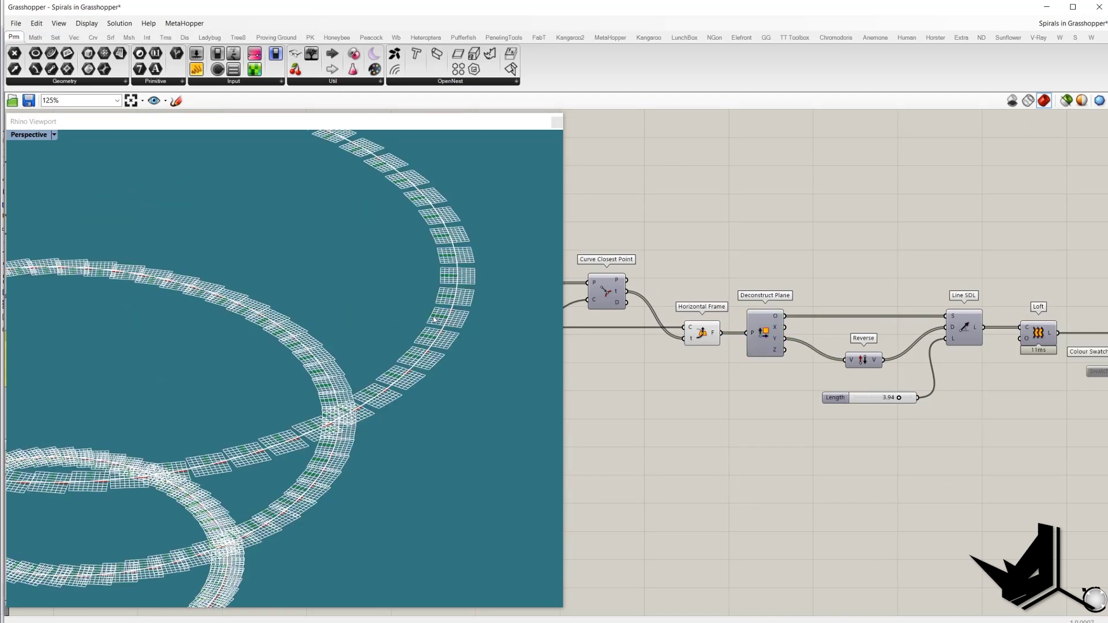
# - Highlight the Reverse component and set the Length slider feeding Line SDL to 4.00
pyautogui.click(860, 362)
pyautogui.moveTo(826, 280); pyautogui.dragTo(899, 381)
pyautogui.click(915, 371)
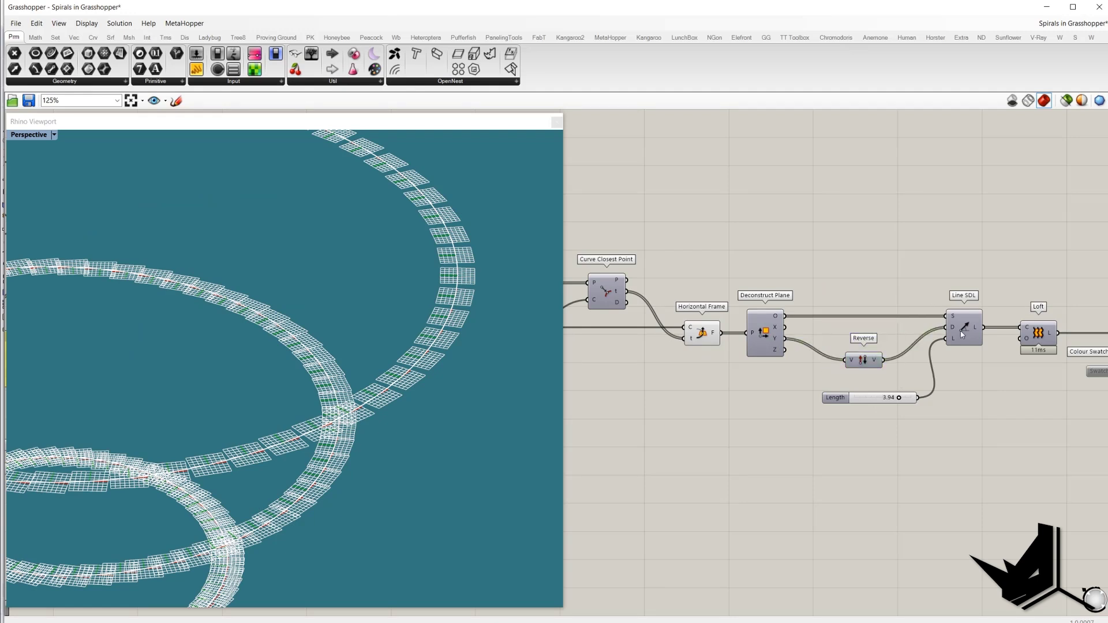
pyautogui.doubleClick(874, 397)
pyautogui.write('4')
pyautogui.click(898, 397)
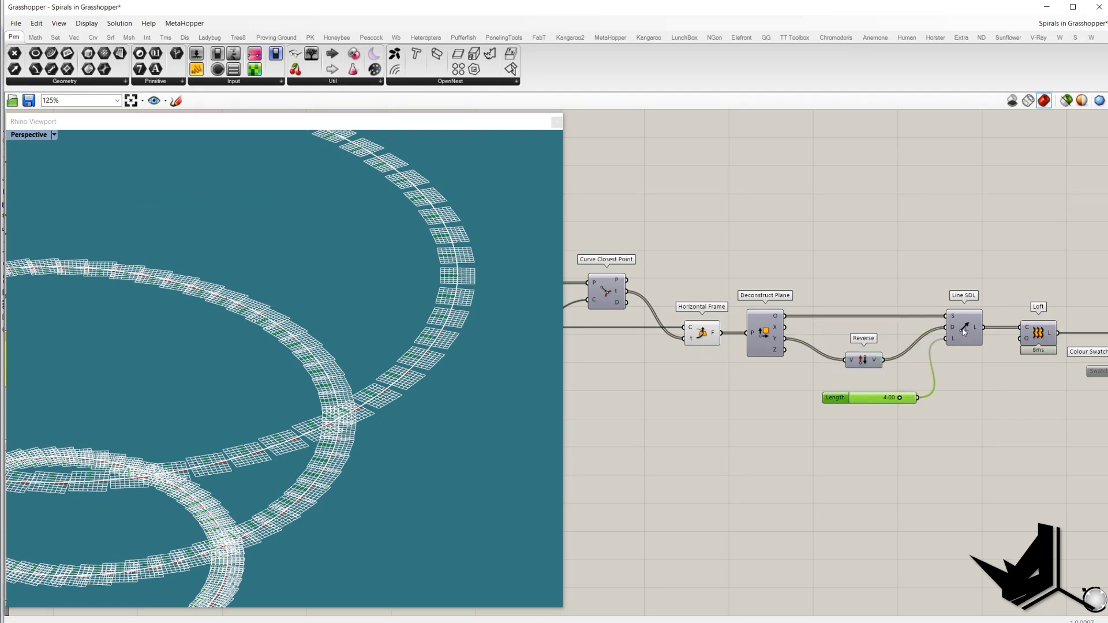
# - Turn on the preview of the Line SDL component and hide the Horizontal Frame preview
pyautogui.click(962, 327)
pyautogui.middleClick(834, 250)
pyautogui.click(841, 256)
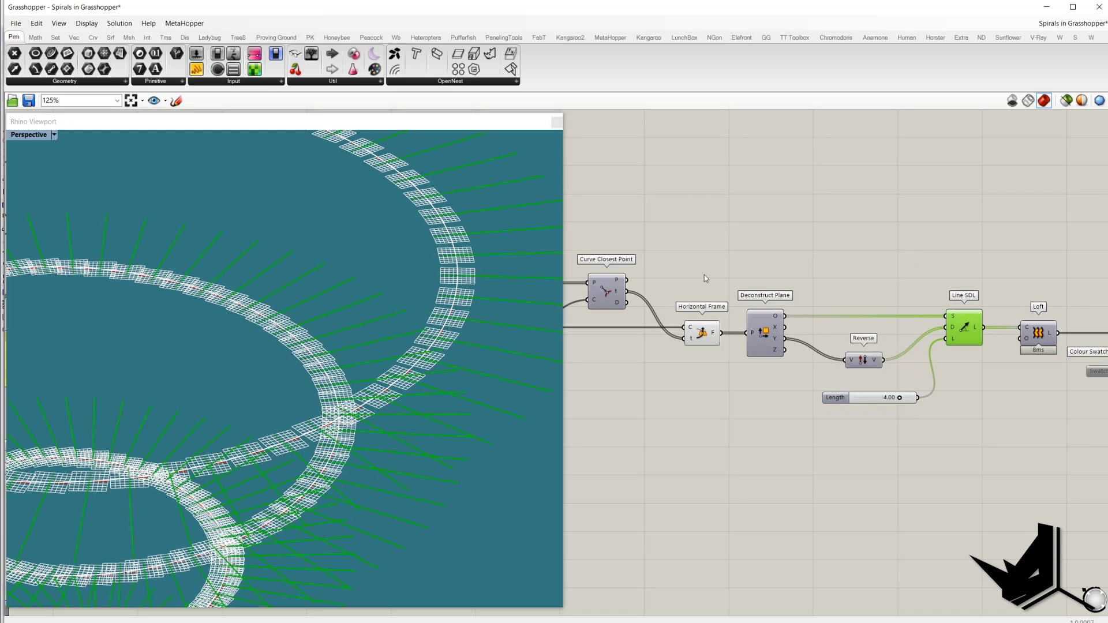
pyautogui.click(709, 339)
pyautogui.middleClick(699, 257)
pyautogui.click(714, 275)
# - Turn on the Loft preview for the widening spiral strip and activate its Custom Preview for shaded display
pyautogui.moveTo(373, 323)
pyautogui.mouseDown(button='right')
pyautogui.moveTo(344, 383)
pyautogui.moveTo(369, 303)
pyautogui.mouseUp(button='right')
pyautogui.scroll(-2, 370, 312)
pyautogui.moveTo(371, 416); pyautogui.dragTo(373, 333, button='right')
pyautogui.scroll(-2, 367, 388)
pyautogui.scroll(2, 369, 338)
pyautogui.moveTo(984, 306); pyautogui.dragTo(827, 297, button='right')
pyautogui.rightClick(881, 327)
pyautogui.click(904, 349)
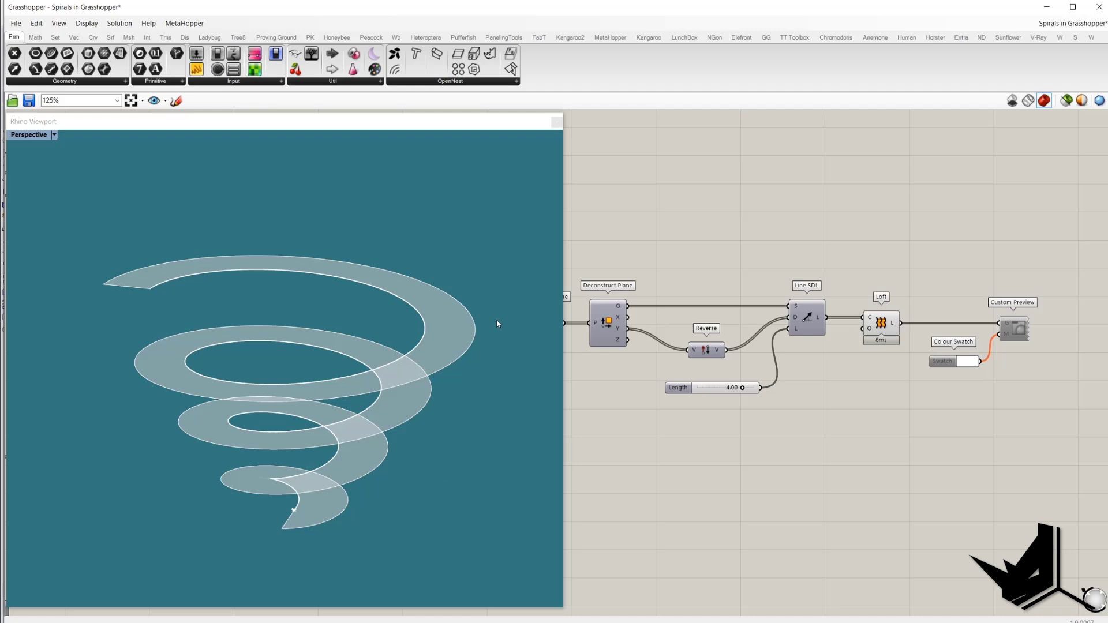
pyautogui.moveTo(1049, 386); pyautogui.dragTo(968, 293)
pyautogui.middleClick(936, 244)
pyautogui.click(954, 271)
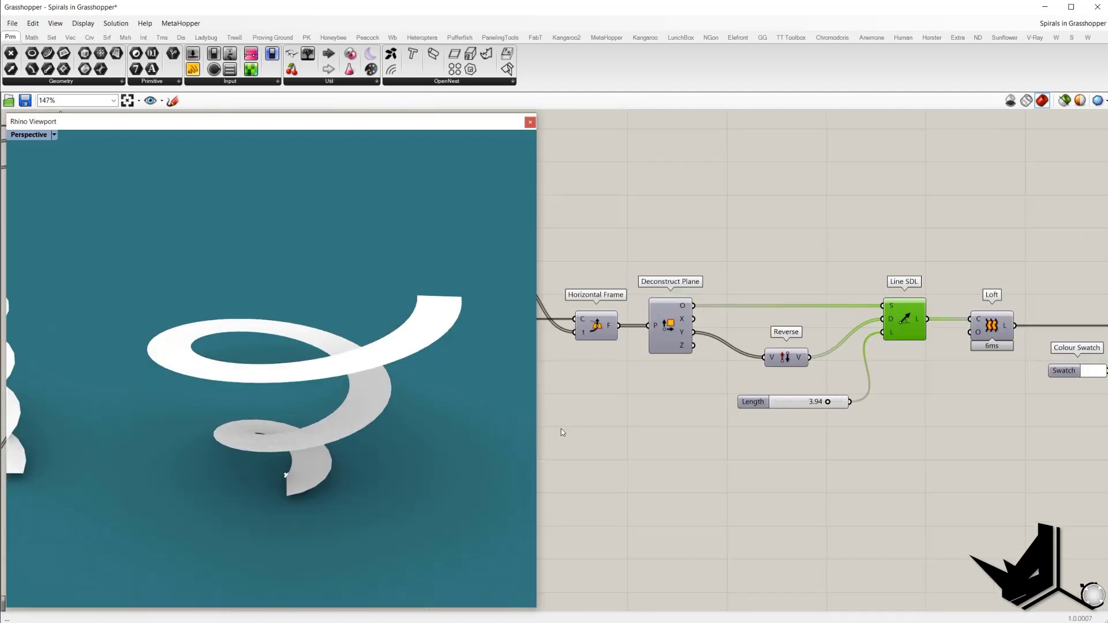
# - Go to the upright spiral strip and its Graph Mapper definition, and hide its Custom Preview
pyautogui.moveTo(636, 417); pyautogui.dragTo(763, 296, button='right')
pyautogui.scroll(-5, 762, 293)
pyautogui.keyDown('shift'); pyautogui.moveTo(433, 397); pyautogui.dragTo(292, 386, button='right'); pyautogui.keyUp('shift')
pyautogui.moveTo(643, 411); pyautogui.dragTo(731, 382, button='right')
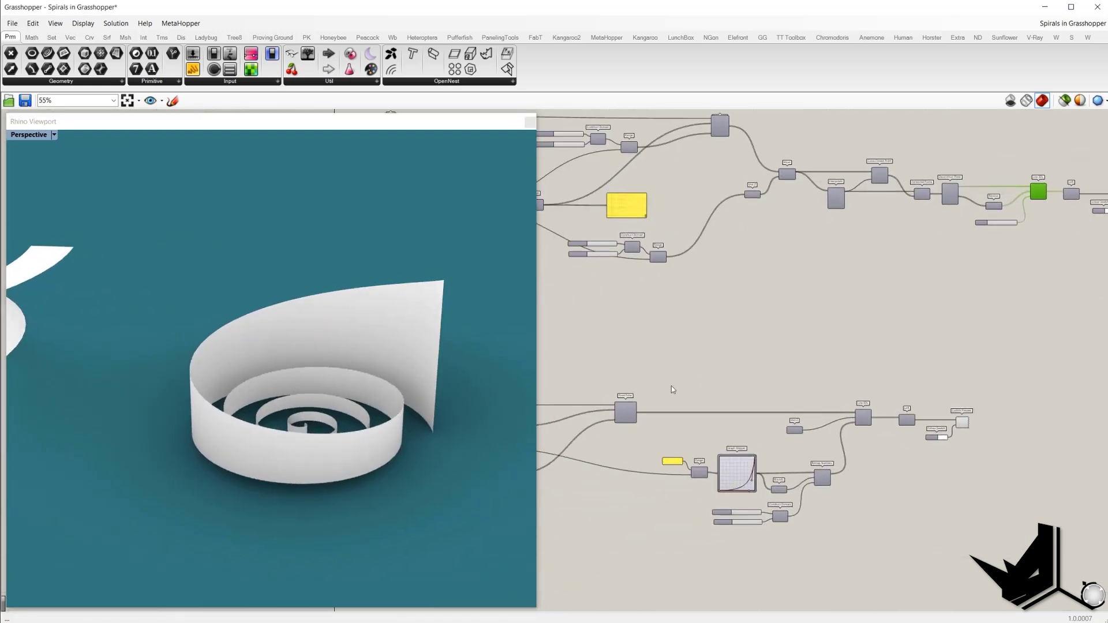
pyautogui.moveTo(630, 382); pyautogui.dragTo(777, 335, button='right')
pyautogui.scroll(2, 774, 352)
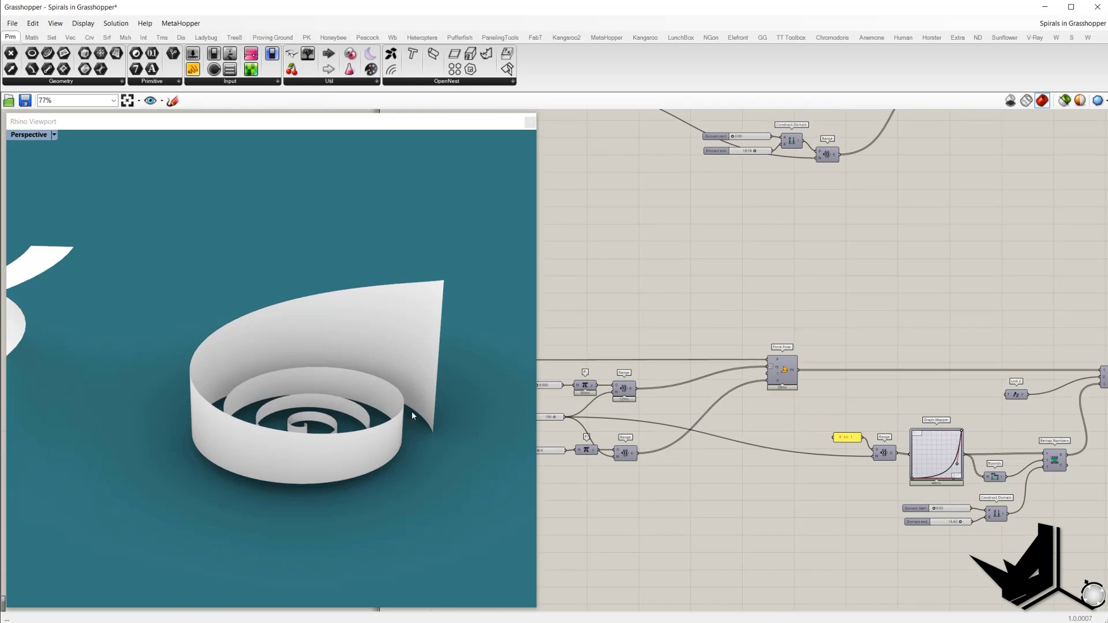
pyautogui.keyDown('shift'); pyautogui.moveTo(411, 415); pyautogui.dragTo(407, 422, button='right'); pyautogui.keyUp('shift')
pyautogui.click(1003, 338)
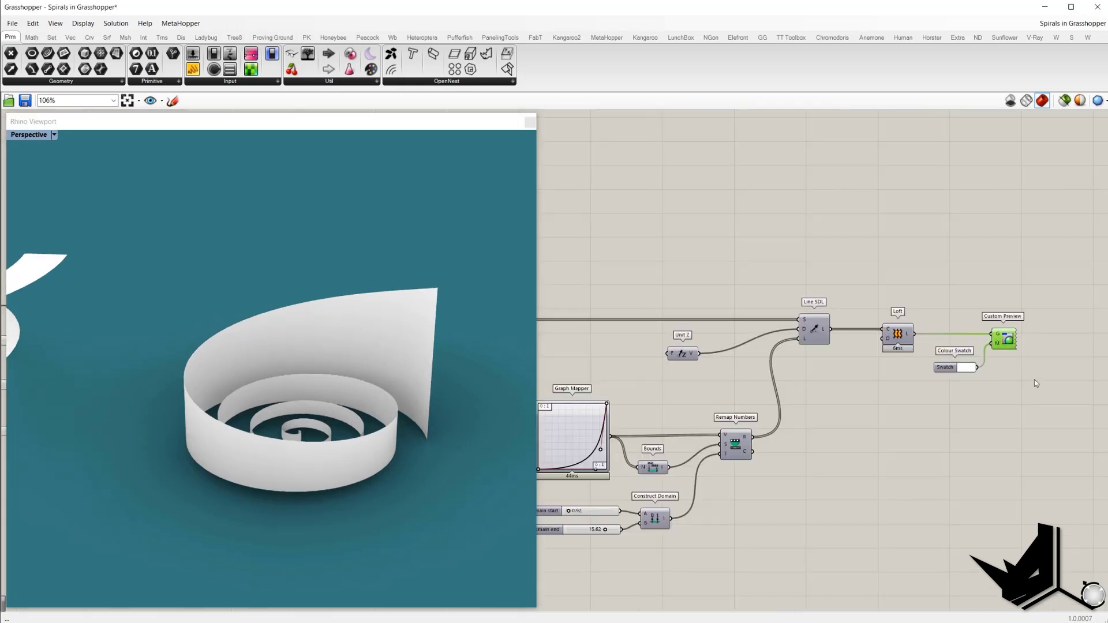
pyautogui.middleClick(1038, 383)
pyautogui.click(1052, 428)
# - Turn on the preview of the Point component that starts the upright spiral definition
pyautogui.moveTo(690, 443); pyautogui.dragTo(1105, 443, button='right')
pyautogui.moveTo(771, 400); pyautogui.dragTo(1069, 431, button='right')
pyautogui.moveTo(707, 389); pyautogui.dragTo(733, 374, button='right')
pyautogui.click(654, 327)
pyautogui.middleClick(703, 266)
pyautogui.click(720, 272)
pyautogui.keyDown('shift'); pyautogui.moveTo(348, 417); pyautogui.dragTo(338, 404, button='right'); pyautogui.keyUp('shift')
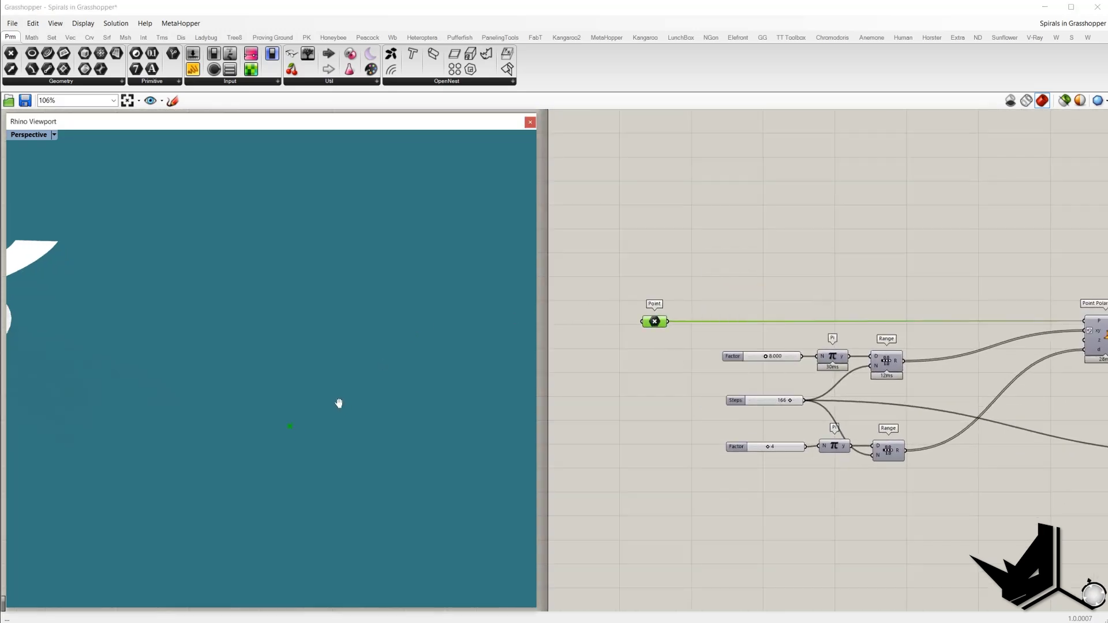
# - Highlight the two Factor, Pi and Range chains that feed Point Polar's xy and d inputs
pyautogui.moveTo(831, 363); pyautogui.dragTo(645, 336)
pyautogui.click(702, 268)
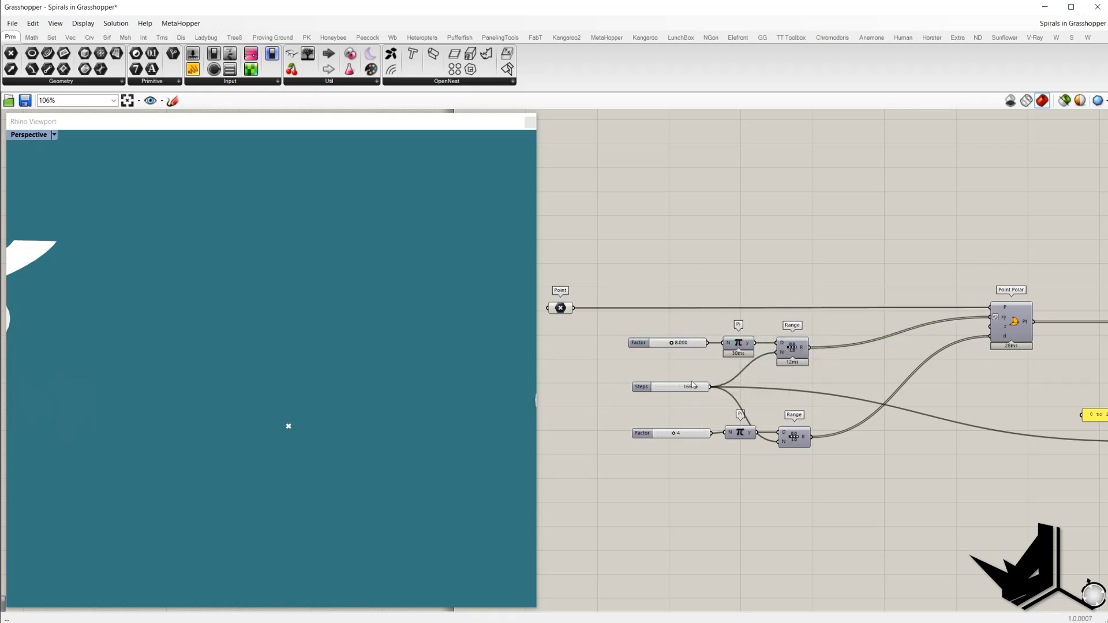
pyautogui.moveTo(802, 350)
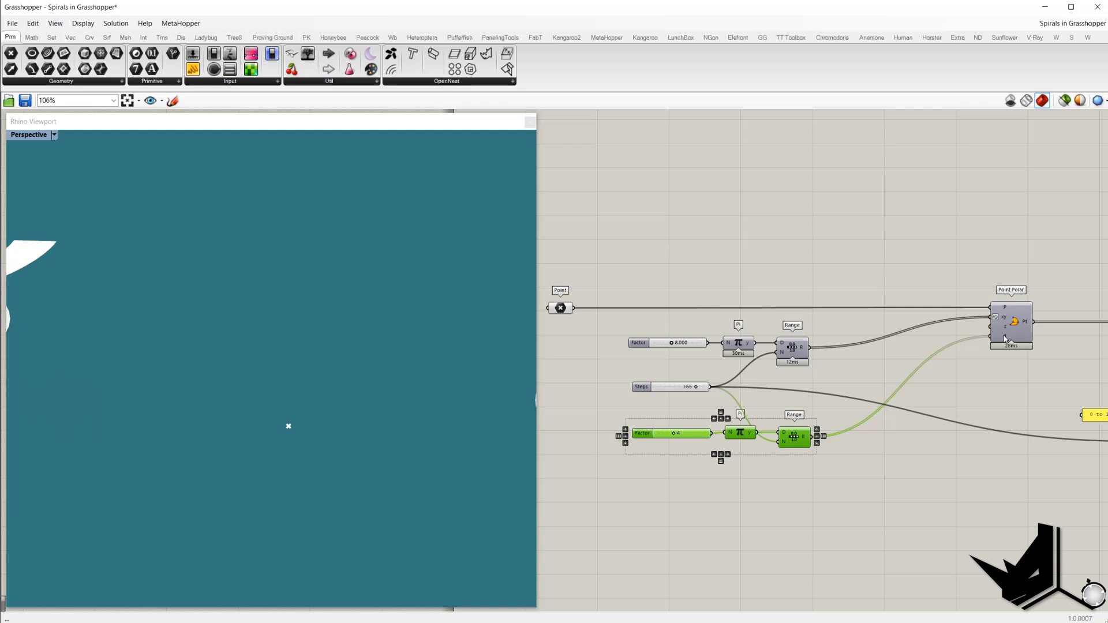
pyautogui.click(828, 458)
pyautogui.moveTo(840, 478); pyautogui.dragTo(615, 418)
pyautogui.click(810, 481)
pyautogui.moveTo(700, 439); pyautogui.dragTo(702, 437)
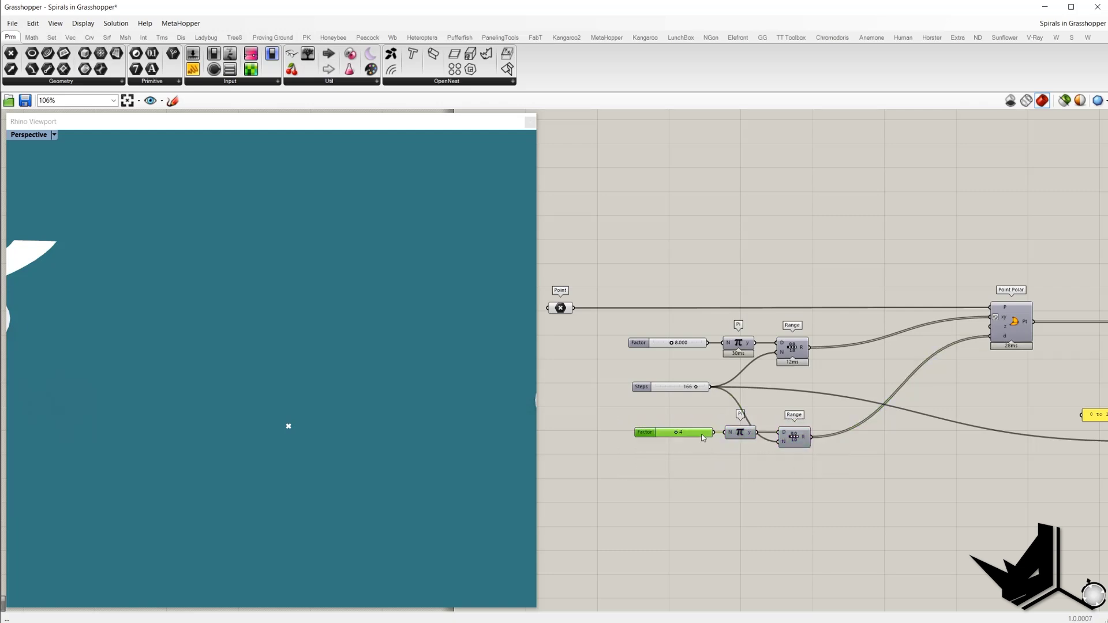
# - Turn on the preview of the Point Polar component
pyautogui.click(1005, 324)
pyautogui.rightClick(945, 254)
pyautogui.click(956, 259)
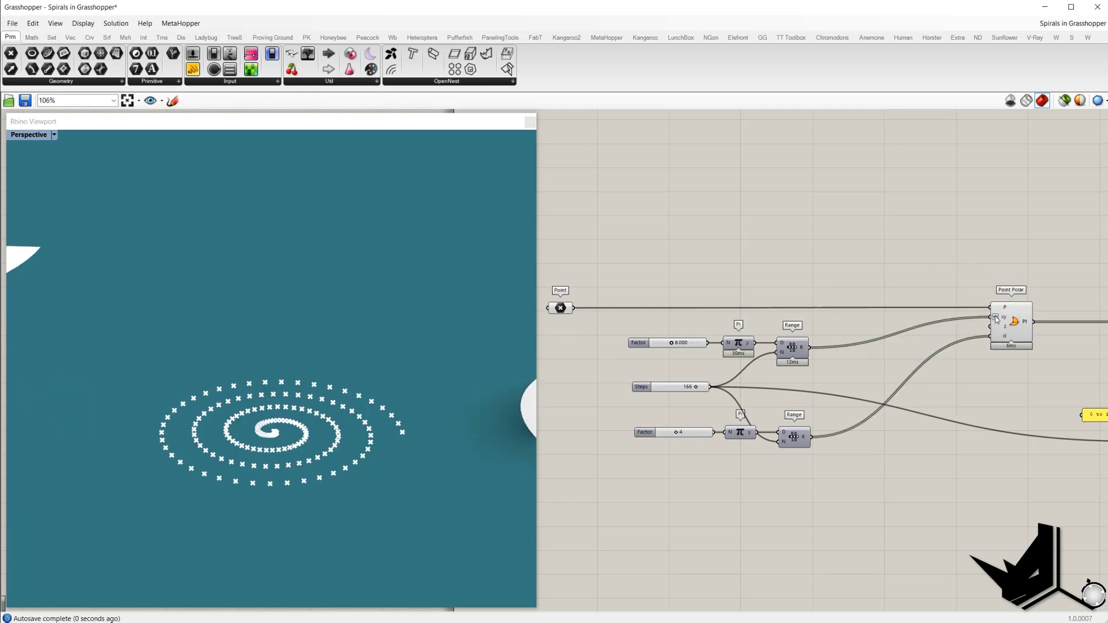
# - Switch off the Reverse option on Point Polar's xy input and switch it back on
pyautogui.rightClick(995, 316)
pyautogui.click(939, 281)
pyautogui.rightClick(996, 319)
pyautogui.click(1015, 374)
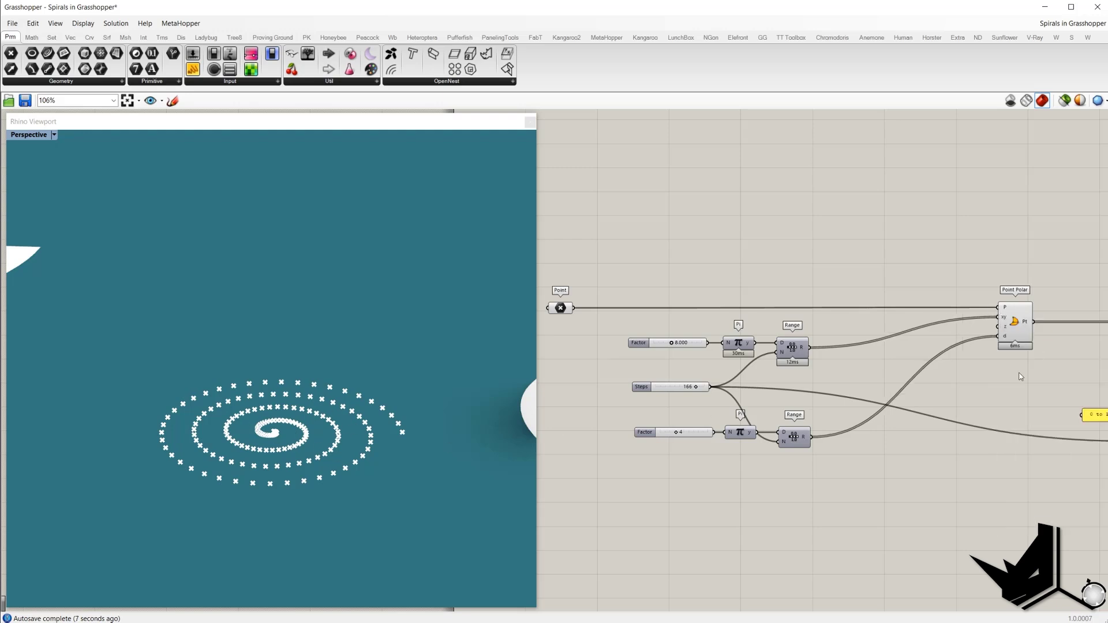
pyautogui.rightClick(1007, 319)
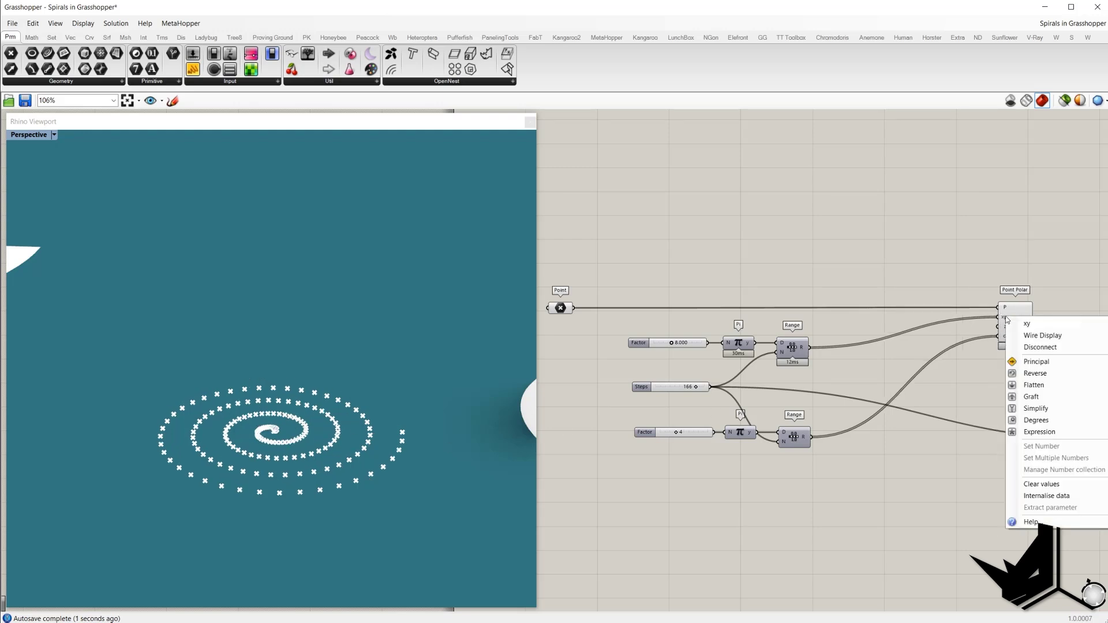
pyautogui.click(1027, 374)
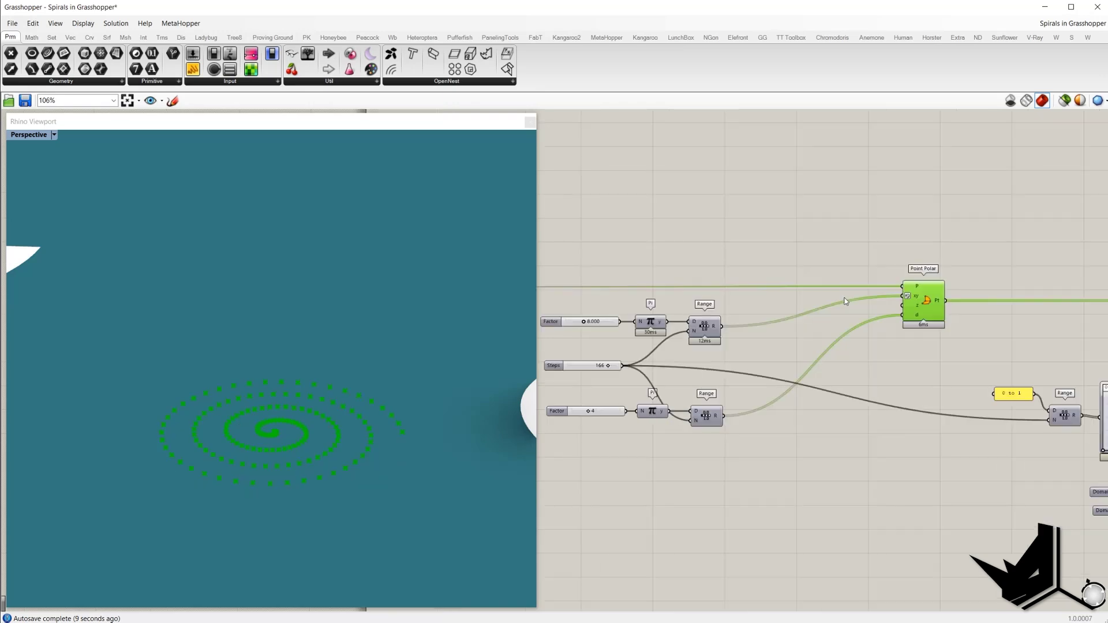
pyautogui.click(816, 248)
# - Highlight the 0 to 1 panel with its Range component and trace the Steps slider connected to it
pyautogui.moveTo(1000, 265); pyautogui.dragTo(723, 229, button='right')
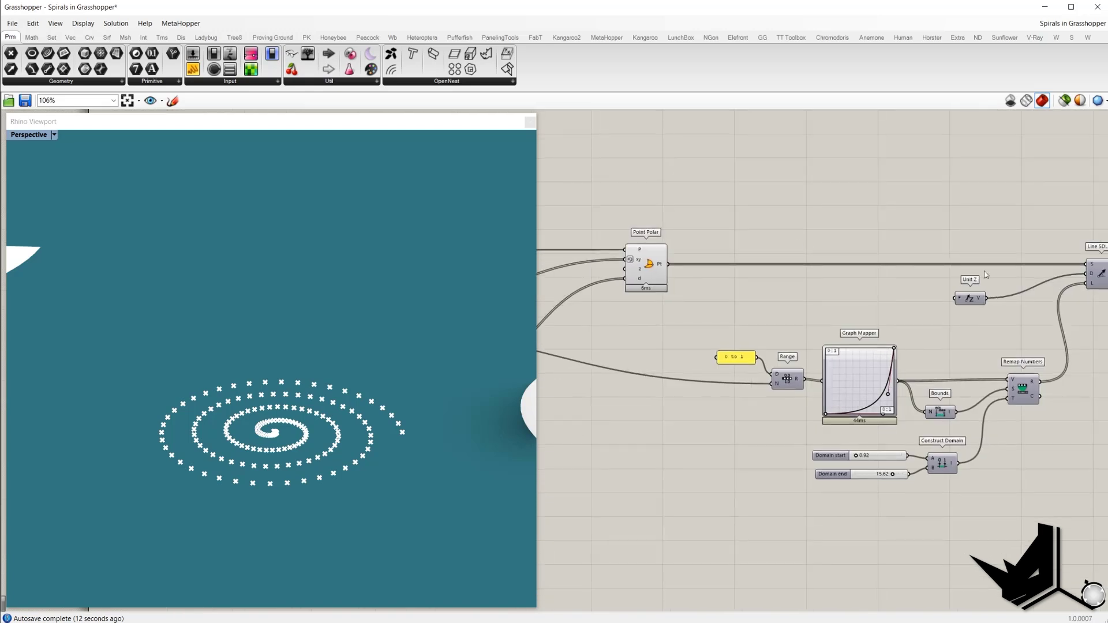
pyautogui.moveTo(835, 364); pyautogui.dragTo(772, 356, button='right')
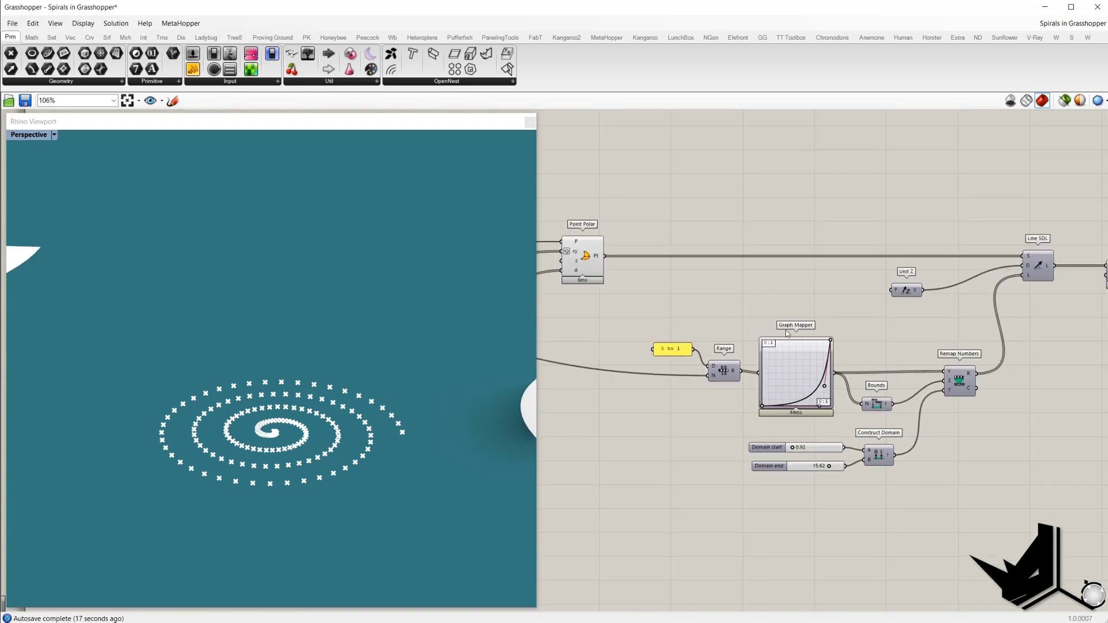
pyautogui.moveTo(678, 338); pyautogui.dragTo(783, 342, button='right')
pyautogui.moveTo(753, 327); pyautogui.dragTo(853, 405)
pyautogui.moveTo(718, 330); pyautogui.dragTo(778, 321, button='right')
pyautogui.moveTo(733, 388); pyautogui.dragTo(862, 385, button='right')
pyautogui.scroll(-1, 883, 392)
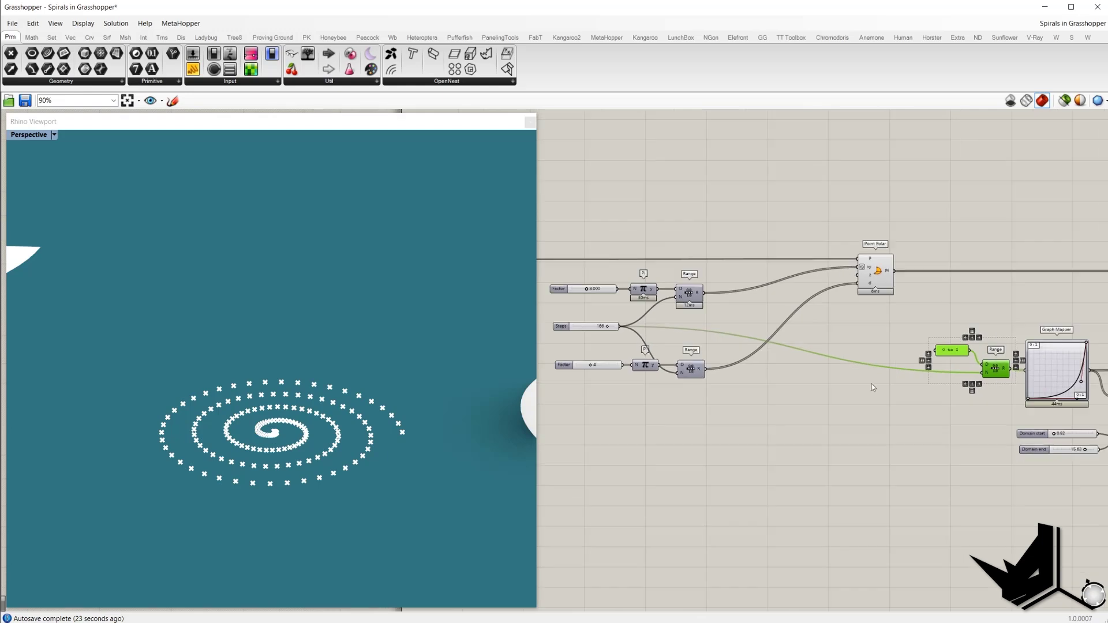
pyautogui.moveTo(618, 341); pyautogui.dragTo(717, 343, button='right')
pyautogui.moveTo(1061, 369); pyautogui.dragTo(741, 345, button='right')
pyautogui.scroll(1, 856, 348)
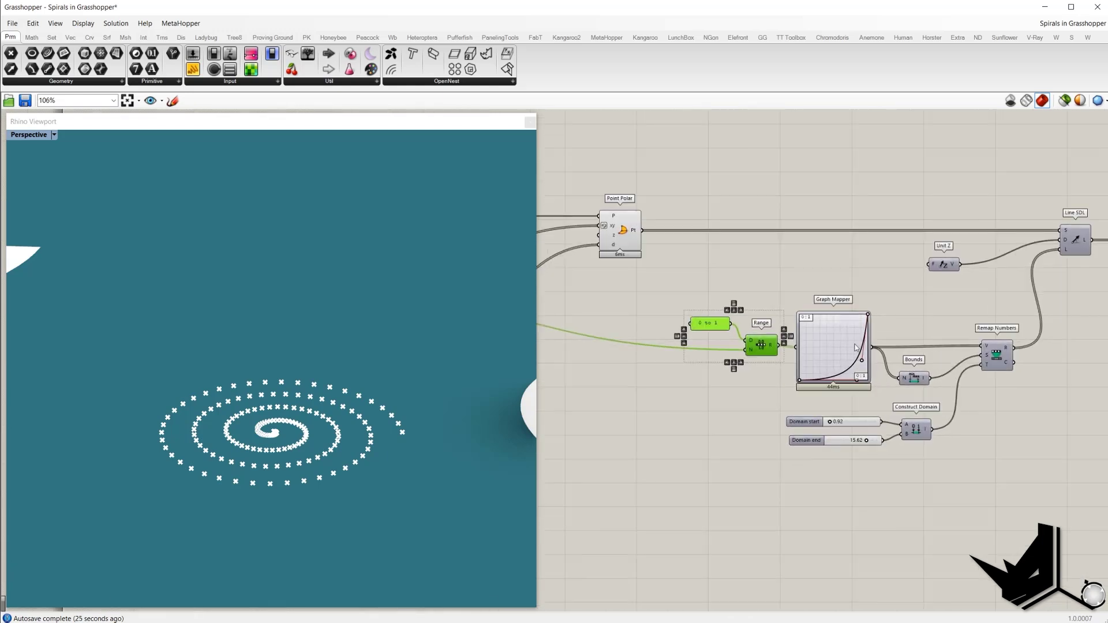
pyautogui.click(843, 289)
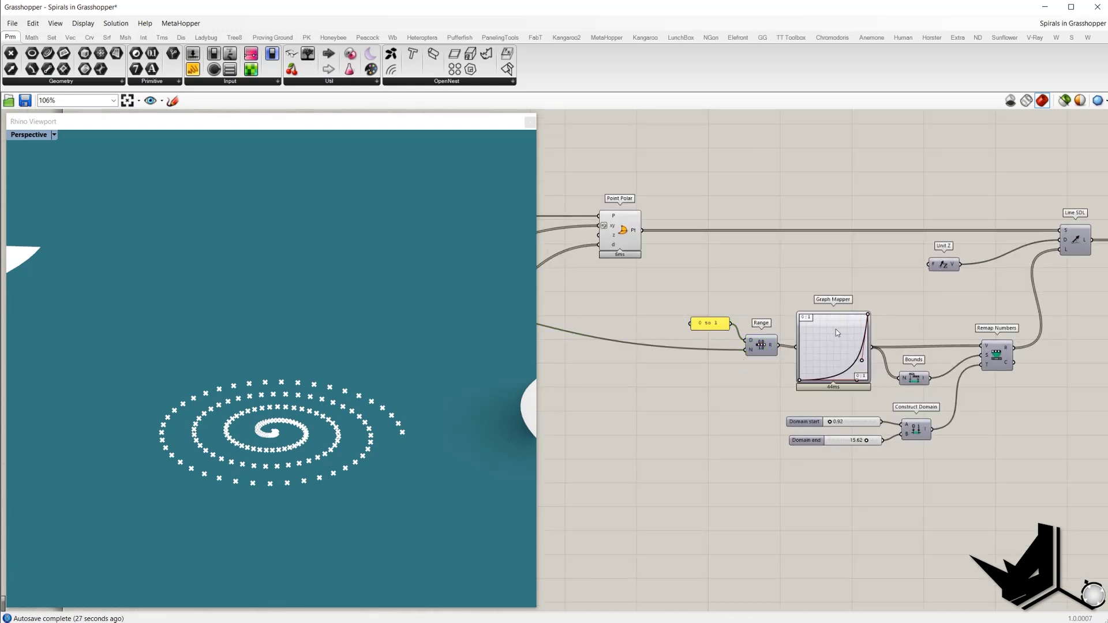
# - Highlight the Graph Mapper and the Domain start and Domain end sliders that set the remapping range
pyautogui.click(823, 347)
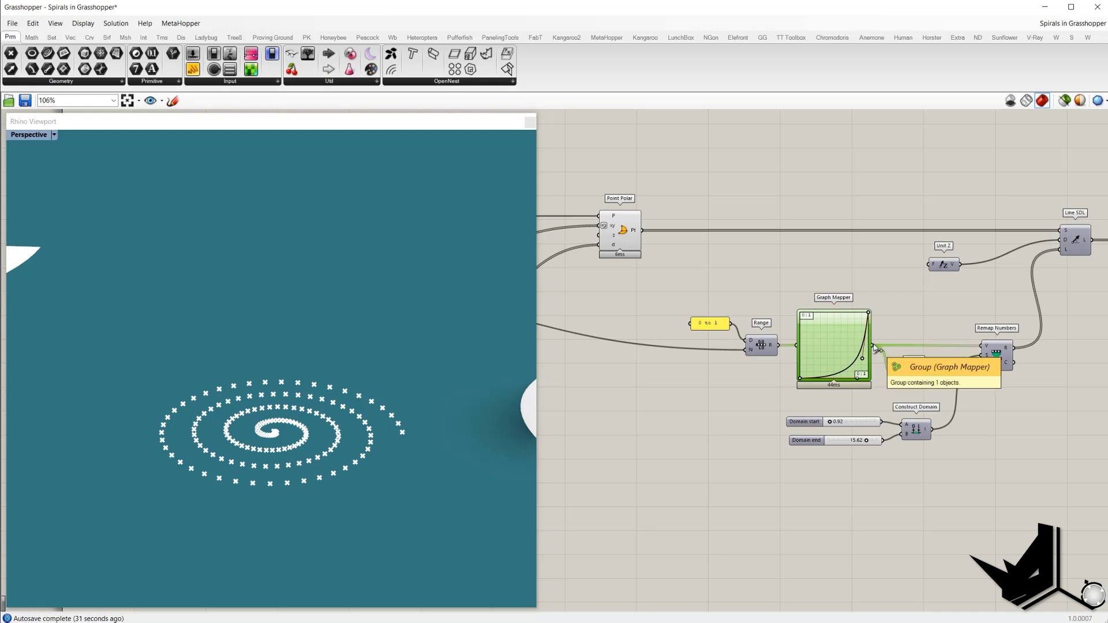
pyautogui.click(869, 473)
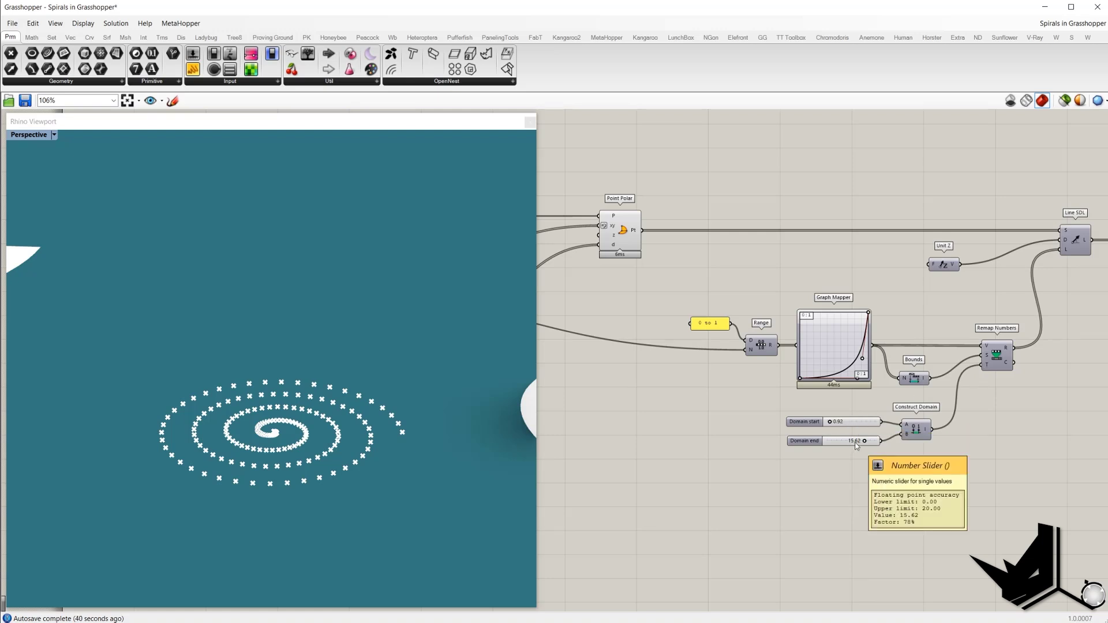
pyautogui.moveTo(881, 462)
pyautogui.mouseDown()
pyautogui.moveTo(778, 410)
pyautogui.moveTo(889, 462)
pyautogui.mouseUp()
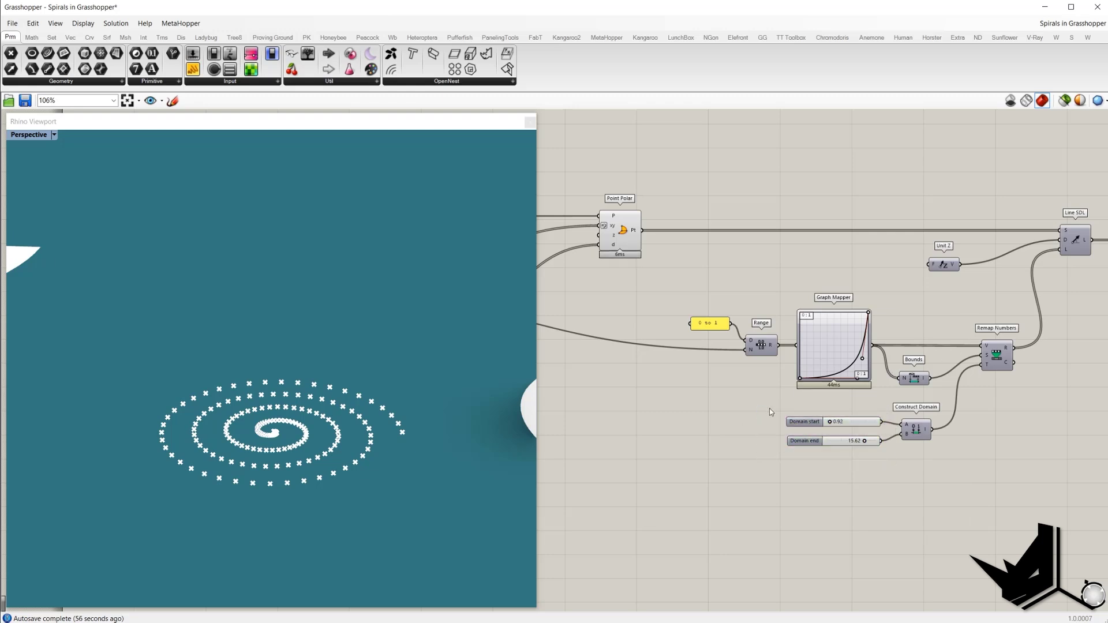
pyautogui.moveTo(769, 407); pyautogui.dragTo(894, 462)
pyautogui.click(894, 470)
# - Highlight the Point Polar points and the Unit Z vector as the start and direction inputs of Line SDL
pyautogui.scroll(-2, 955, 347)
pyautogui.moveTo(1000, 350)
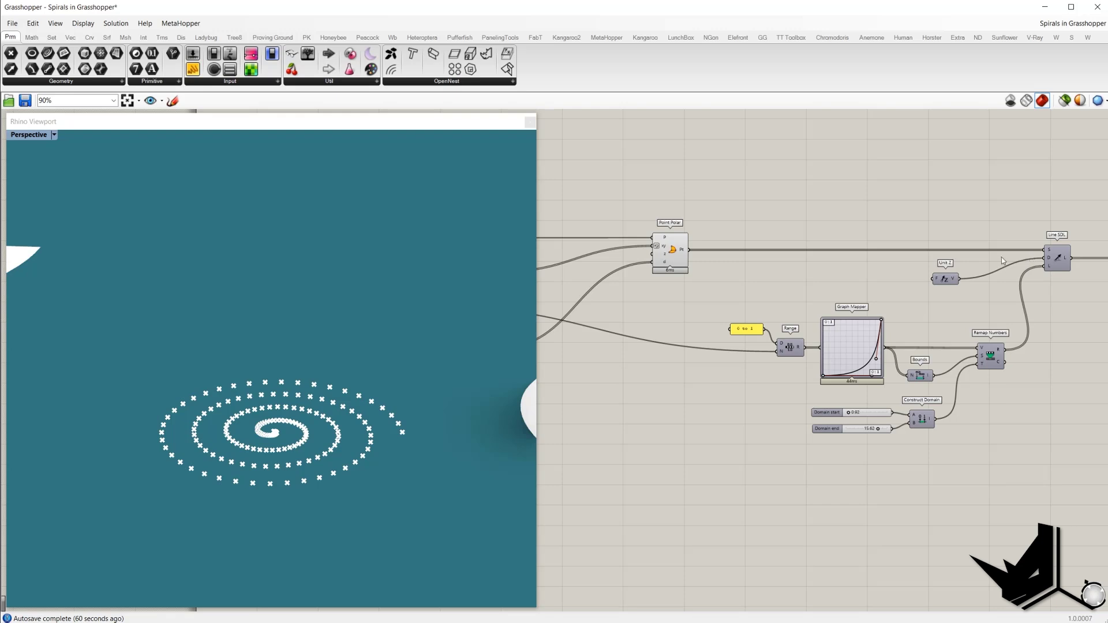
pyautogui.click(675, 254)
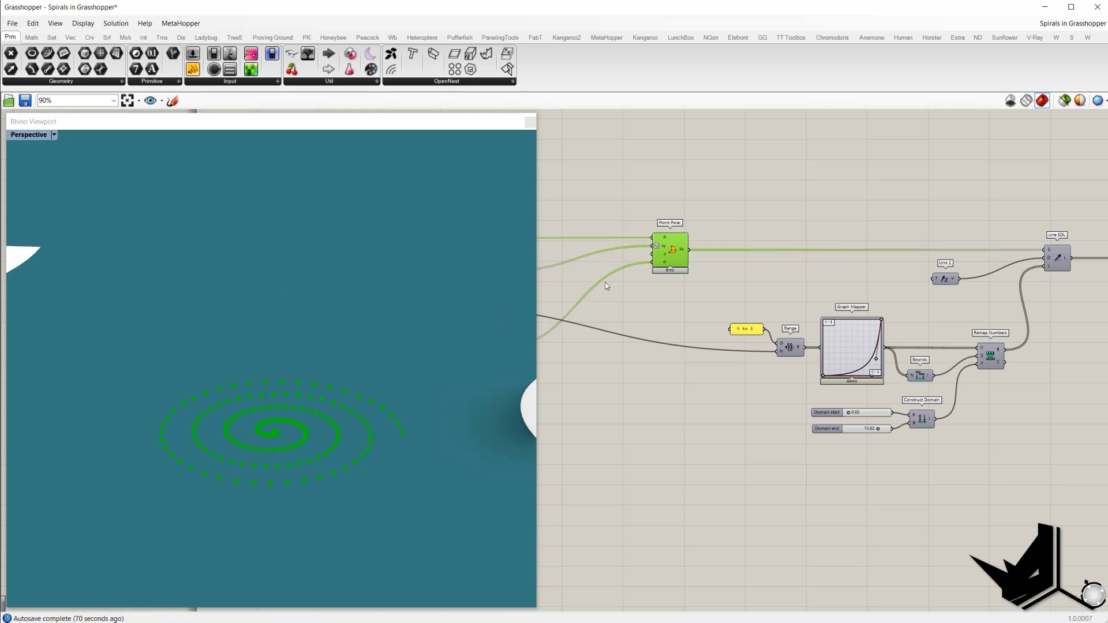
pyautogui.scroll(3, 1029, 251)
pyautogui.moveTo(916, 318); pyautogui.dragTo(832, 261)
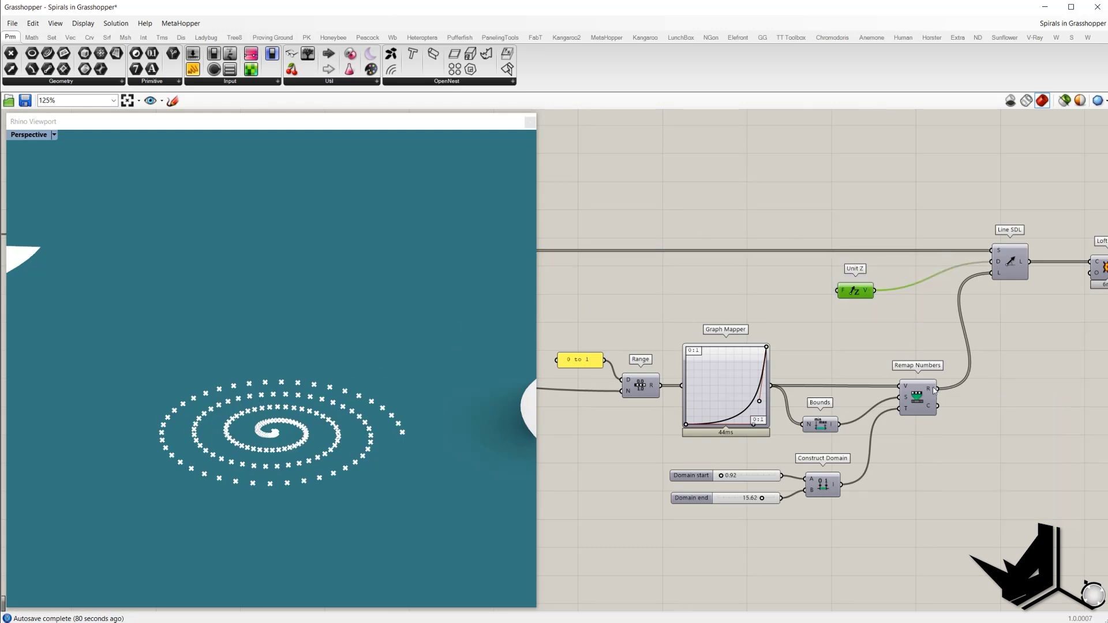
# - Turn on the preview of the Line SDL component that draws vertical lines on the spiral points
pyautogui.click(1010, 263)
pyautogui.middleClick(1017, 261)
pyautogui.click(984, 185)
pyautogui.moveTo(985, 187); pyautogui.dragTo(783, 182, button='right')
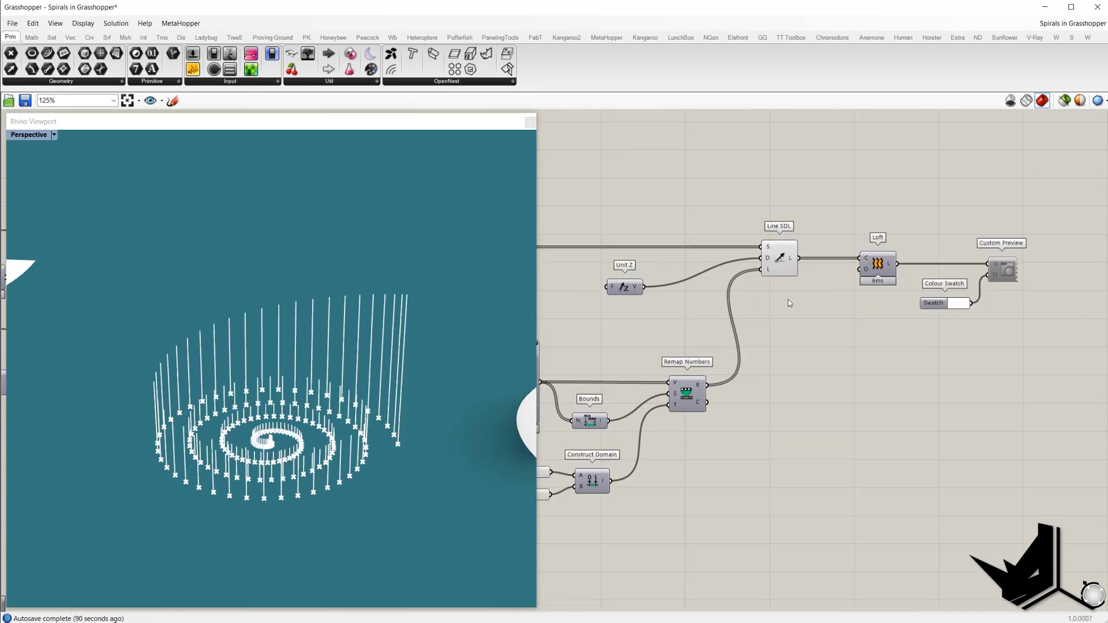
# - Turn on the Custom Preview of the lofted upright spiral and hide the previews of its construction components
pyautogui.rightClick(918, 266)
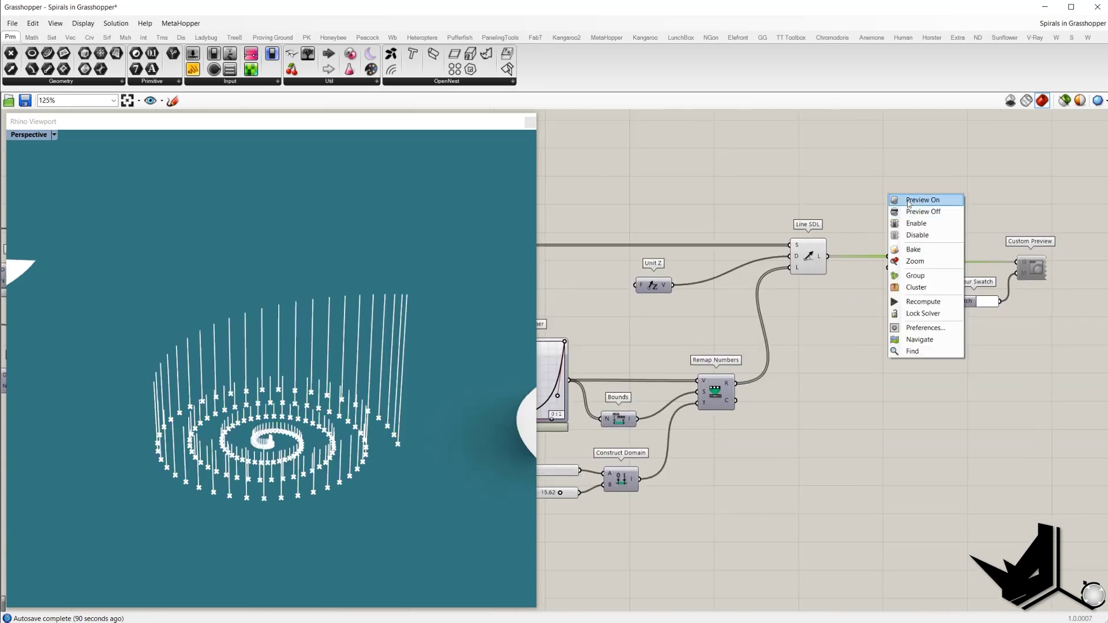
pyautogui.moveTo(1068, 356); pyautogui.dragTo(957, 196)
pyautogui.rightClick(956, 195)
pyautogui.click(980, 223)
pyautogui.moveTo(848, 317); pyautogui.dragTo(798, 185)
pyautogui.rightClick(799, 185)
pyautogui.click(825, 199)
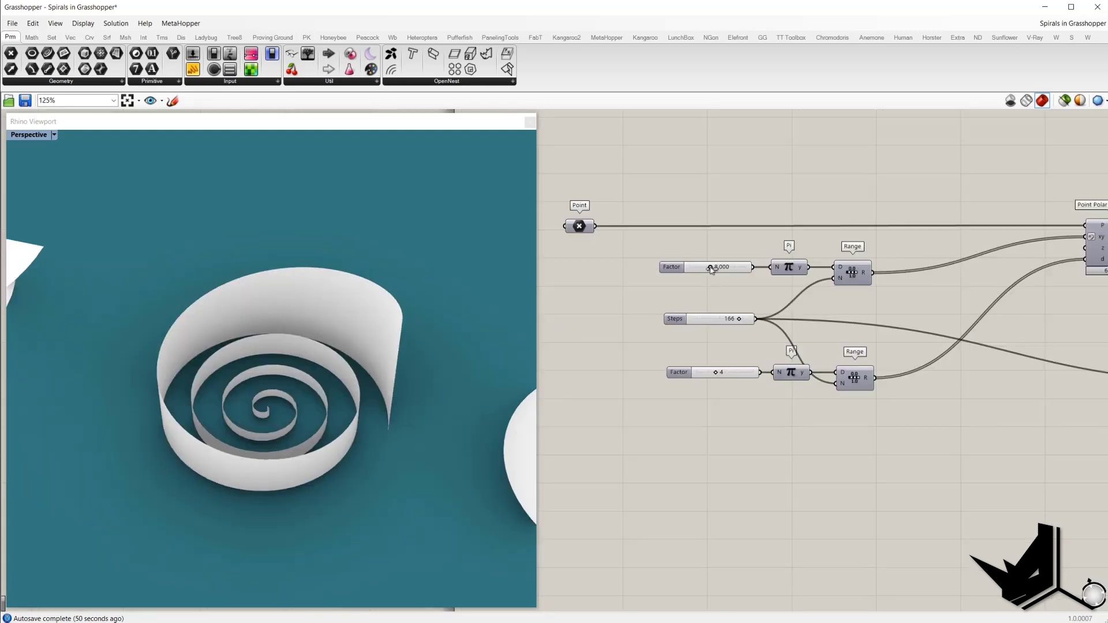
# - Adjust the Factor sliders that control the upright spiral's rotation and radius
pyautogui.moveTo(711, 268); pyautogui.dragTo(721, 273)
pyautogui.moveTo(717, 375); pyautogui.dragTo(717, 375)
pyautogui.moveTo(680, 325); pyautogui.dragTo(654, 322, button='right')
# - Reshape the Graph Mapper curve and lower the Domain end value to alter the upright spiral's height
pyautogui.scroll(-3, 632, 320)
pyautogui.moveTo(810, 336); pyautogui.dragTo(623, 318, button='right')
pyautogui.moveTo(434, 450); pyautogui.dragTo(413, 412, button='right')
pyautogui.moveTo(826, 357); pyautogui.dragTo(812, 375, button='right')
pyautogui.scroll(3, 809, 361)
pyautogui.moveTo(785, 352)
pyautogui.mouseDown()
pyautogui.moveTo(786, 331)
pyautogui.moveTo(797, 361)
pyautogui.mouseUp()
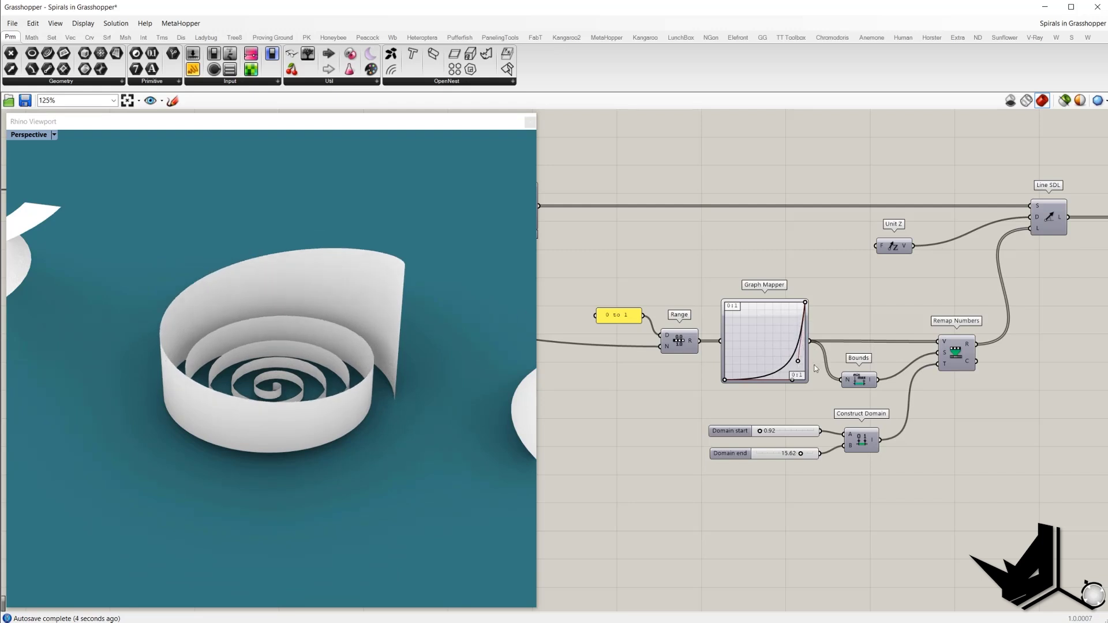
pyautogui.moveTo(801, 456); pyautogui.dragTo(794, 453)
pyautogui.moveTo(758, 327); pyautogui.dragTo(808, 316, button='right')
# - Examine the conical spiral strip and the components of its definition with two Point Polar components
pyautogui.keyDown('shift'); pyautogui.moveTo(416, 368); pyautogui.dragTo(279, 370, button='right'); pyautogui.keyUp('shift')
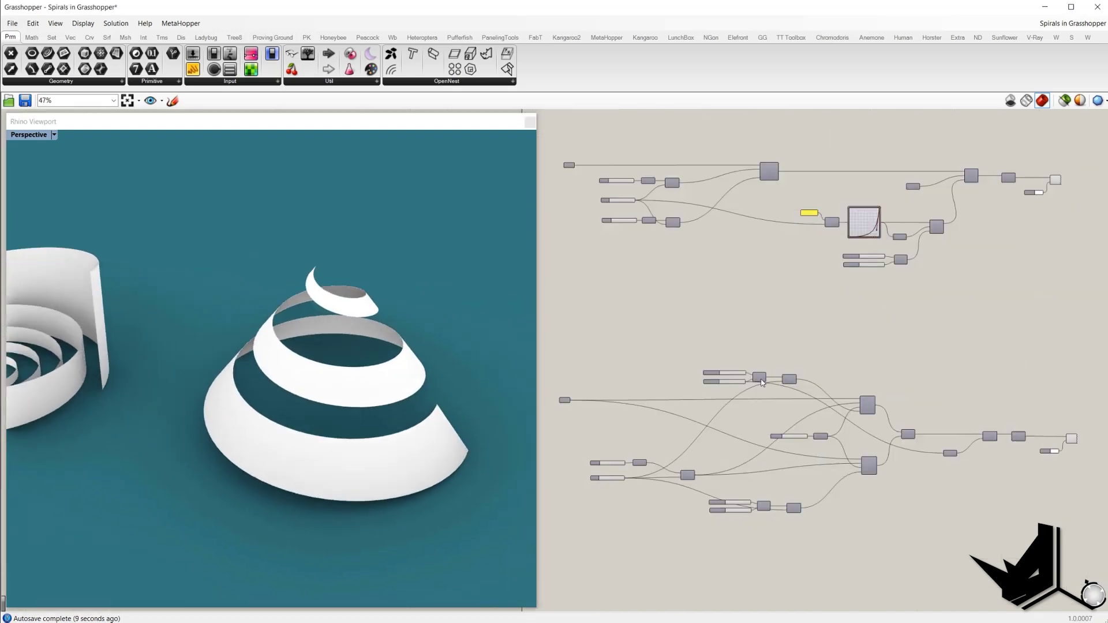
pyautogui.moveTo(646, 451); pyautogui.dragTo(634, 318, button='right')
pyautogui.scroll(2, 669, 333)
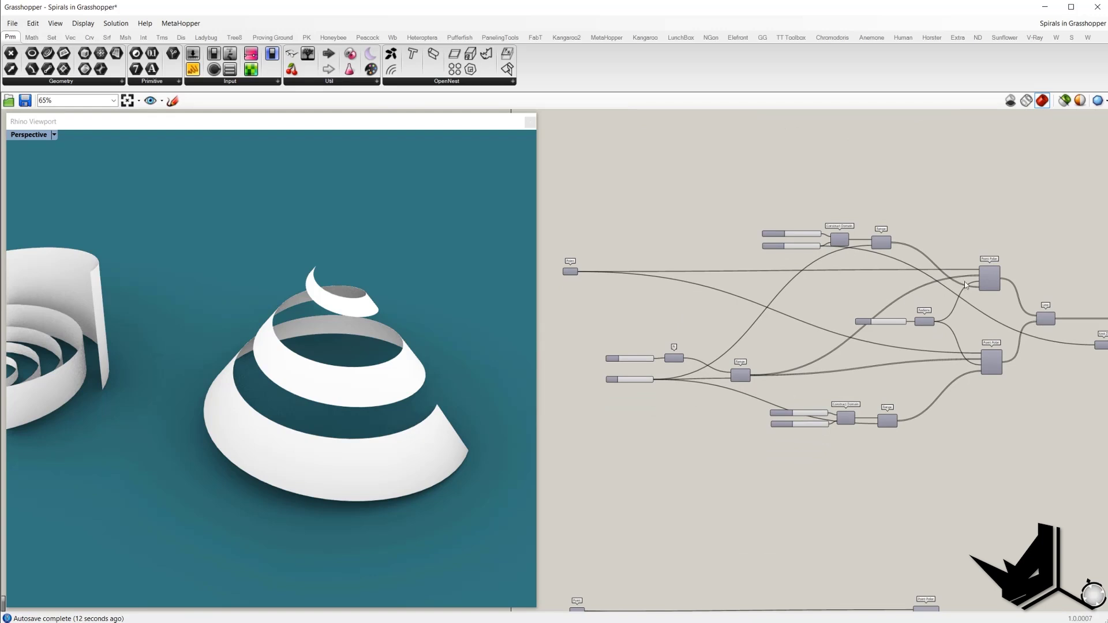
pyautogui.scroll(3, 963, 286)
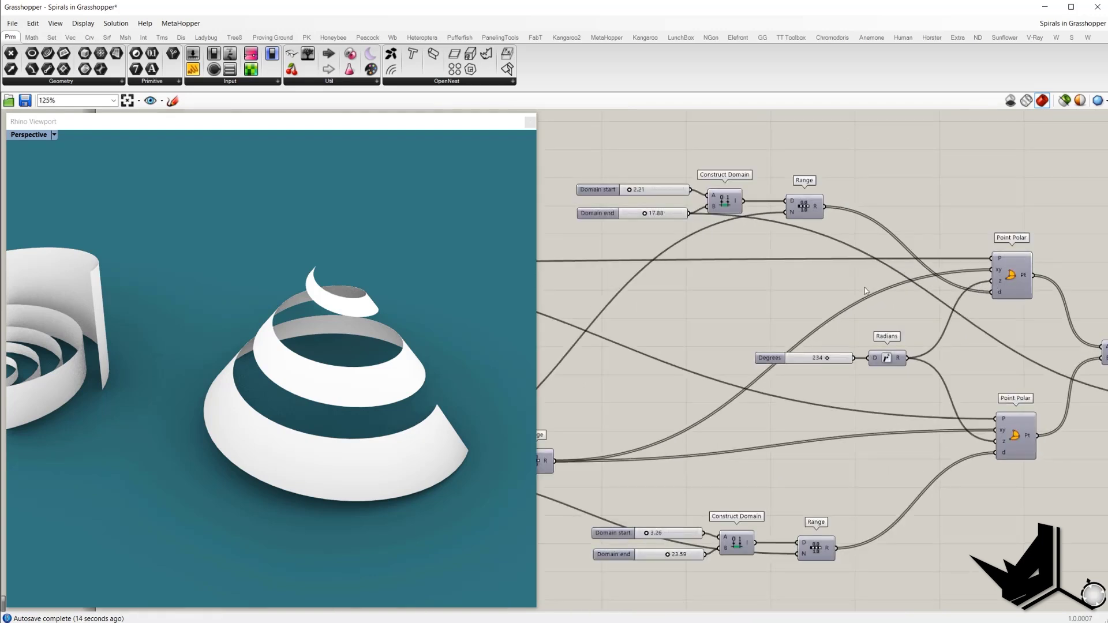
pyautogui.scroll(-1, 853, 291)
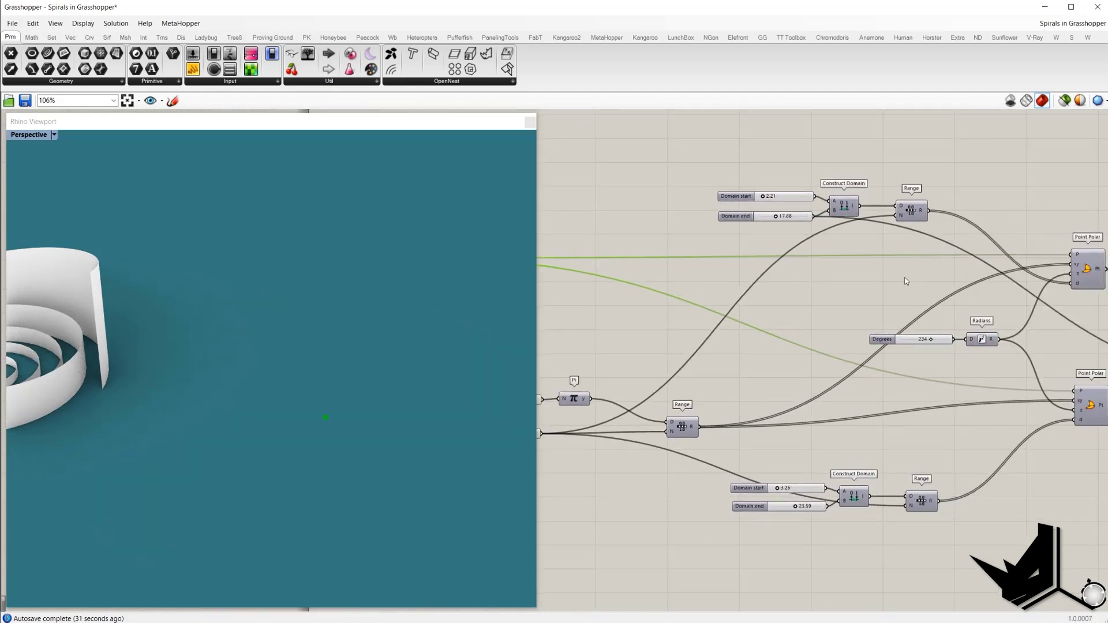
# - Examine the rotation Range and the upper Construct Domain and Range group that feed the conical spiral's Point Polar components
pyautogui.scroll(2, 833, 385)
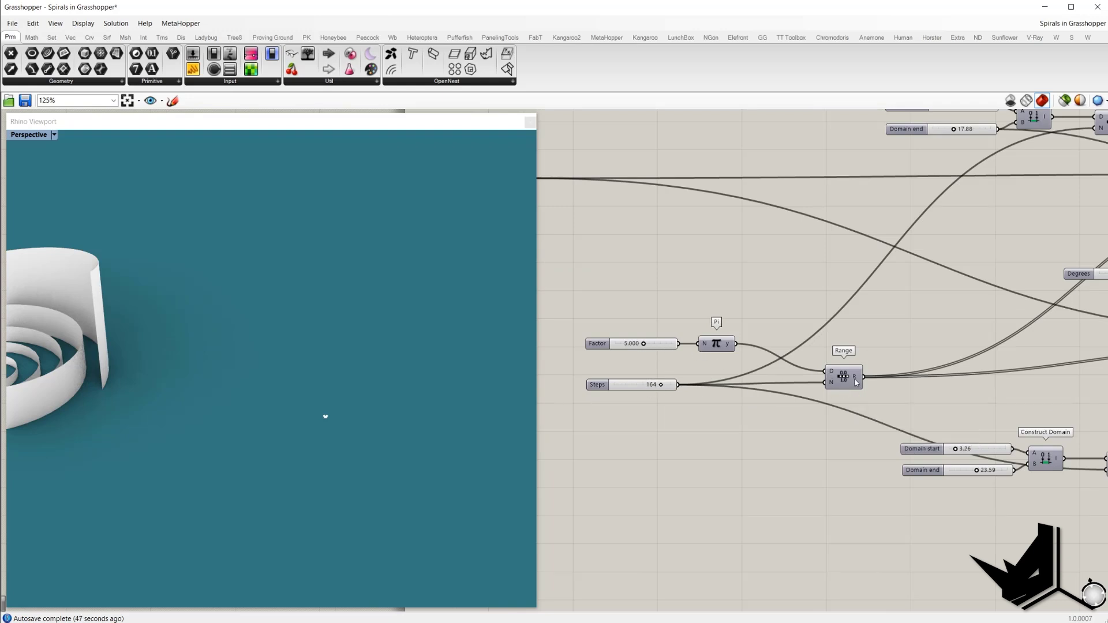
pyautogui.scroll(-2, 858, 379)
pyautogui.moveTo(870, 361); pyautogui.dragTo(721, 368, button='right')
pyautogui.moveTo(886, 150); pyautogui.dragTo(663, 224)
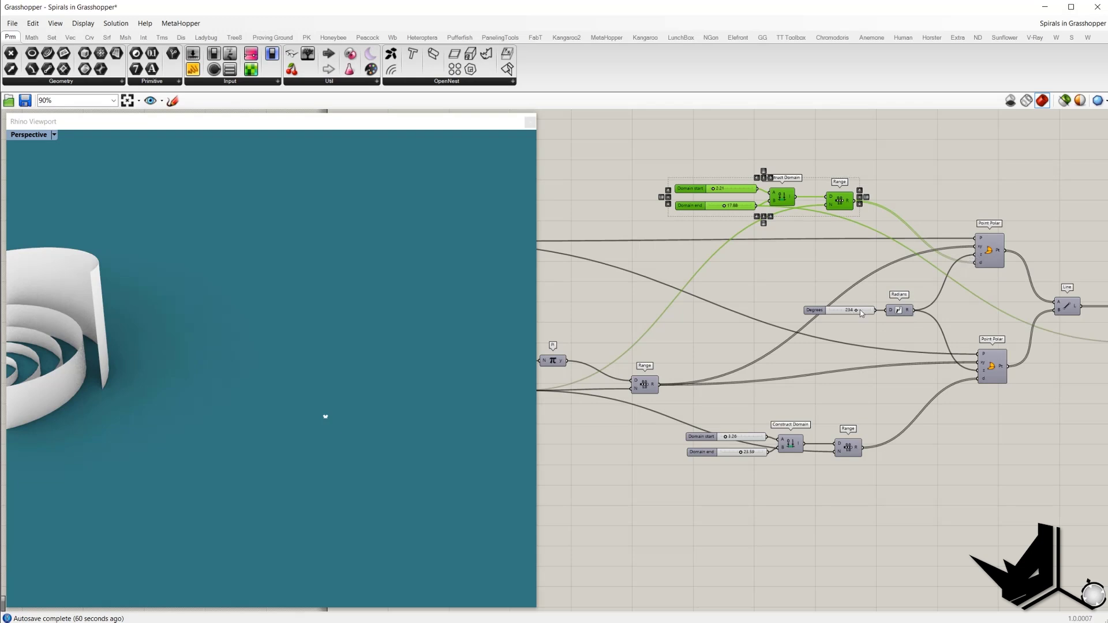
# - Set the conical spiral's Degrees slider to 0 and turn on the upper Point Polar's preview
pyautogui.click(994, 258)
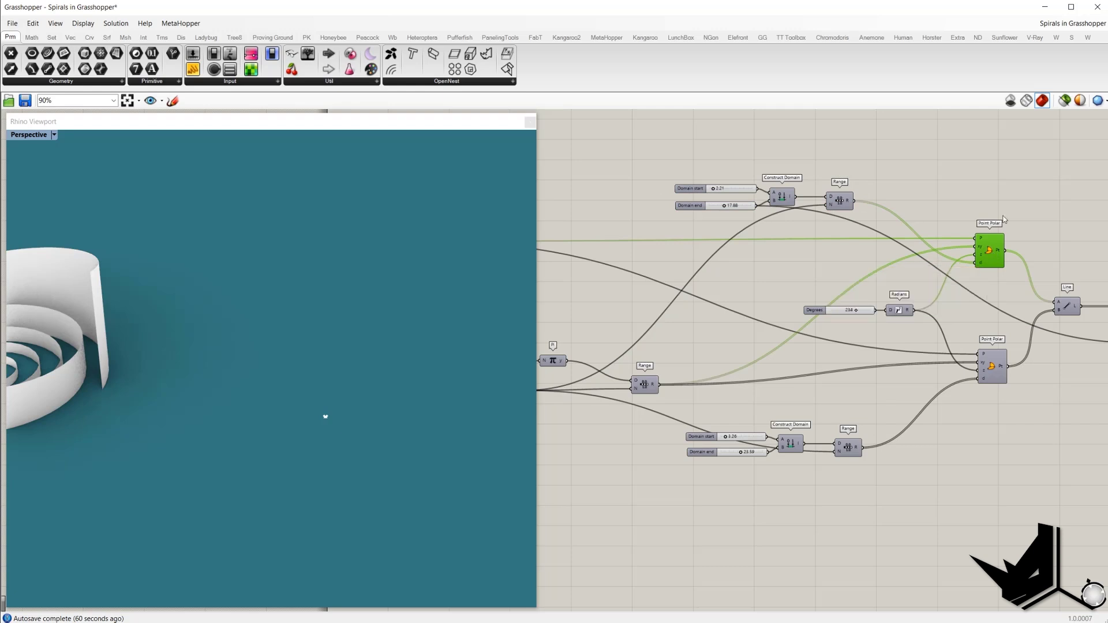
pyautogui.rightClick(1014, 186)
pyautogui.click(870, 311)
pyautogui.write('0')
pyautogui.click(987, 250)
pyautogui.click(989, 195)
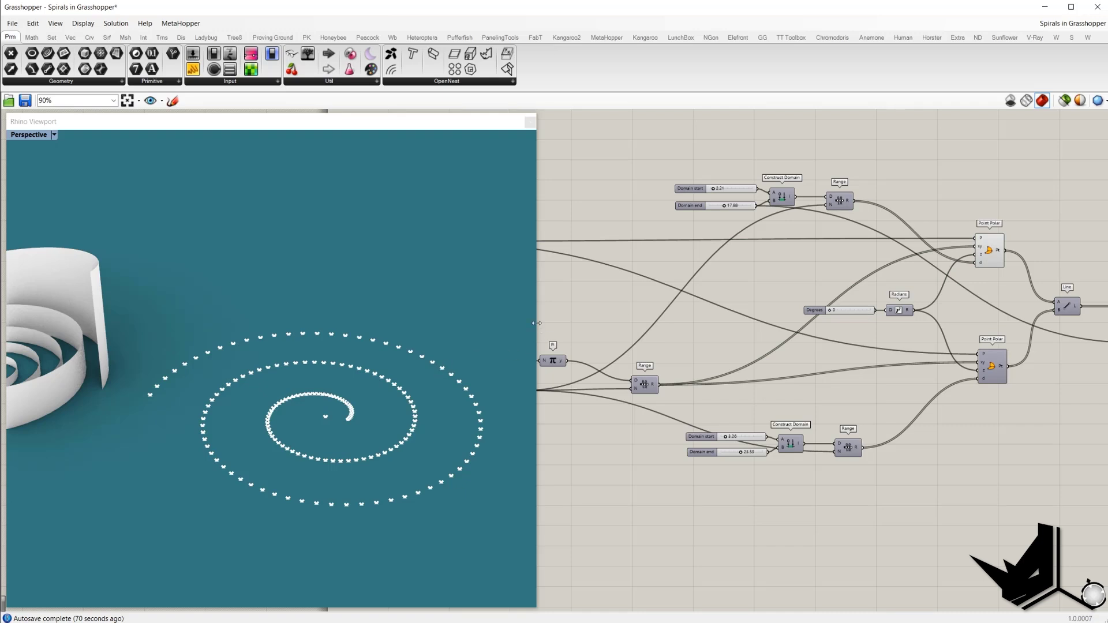
# - Raise the Degrees slider to 44 and inspect the upper Point Polar's spiral points from the side
pyautogui.moveTo(743, 329); pyautogui.dragTo(840, 323, button='right')
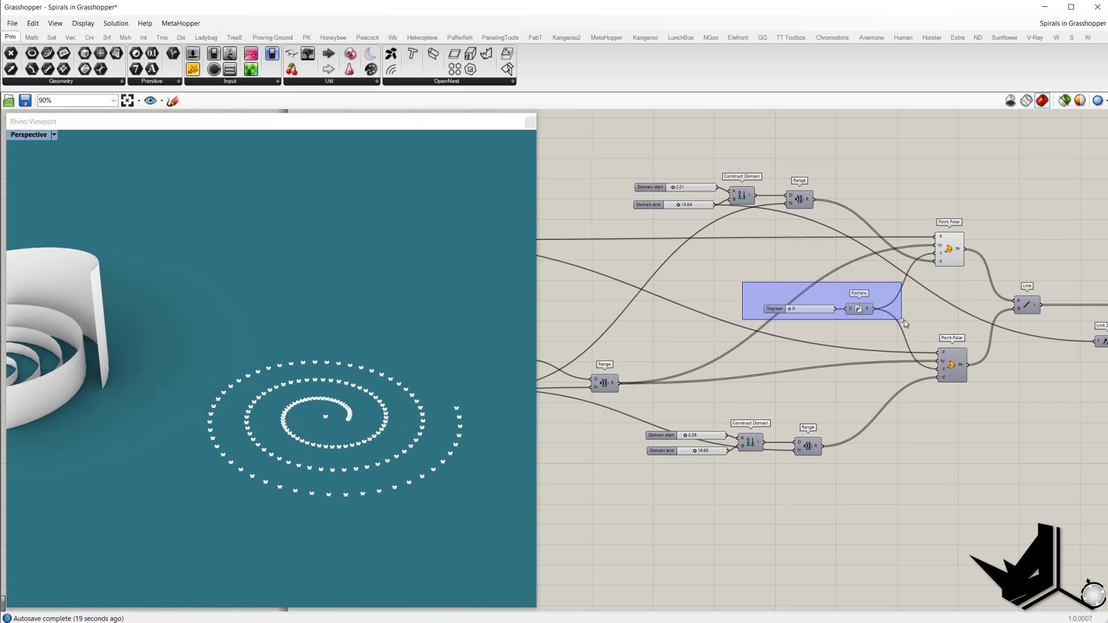
pyautogui.moveTo(943, 255)
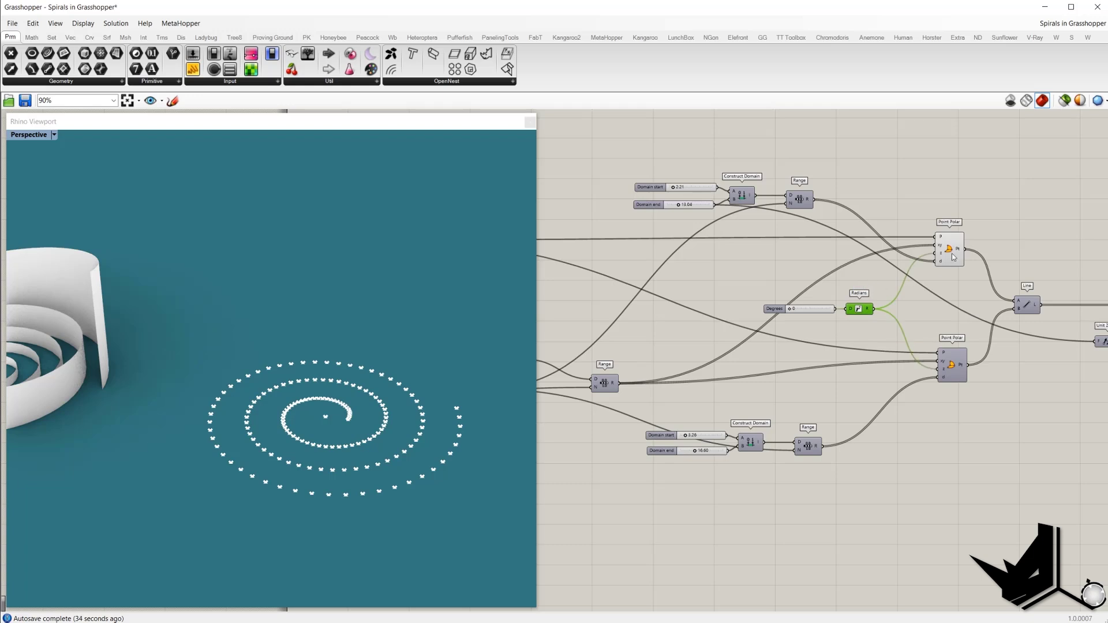
pyautogui.moveTo(790, 311); pyautogui.dragTo(796, 312)
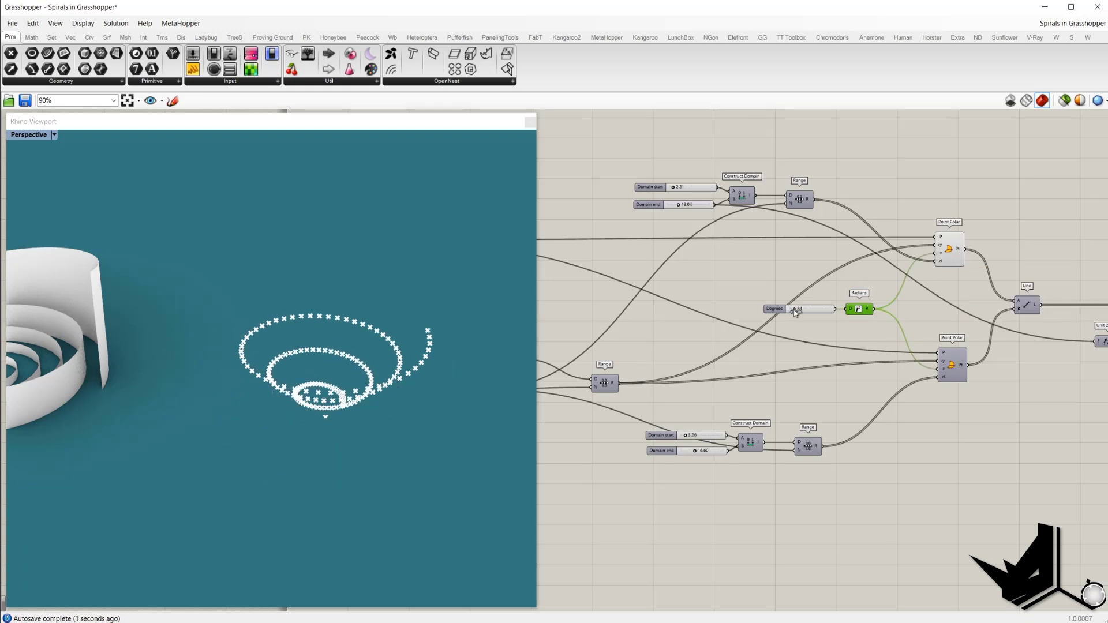
pyautogui.moveTo(322, 287); pyautogui.dragTo(331, 350, button='right')
pyautogui.scroll(3, 327, 363)
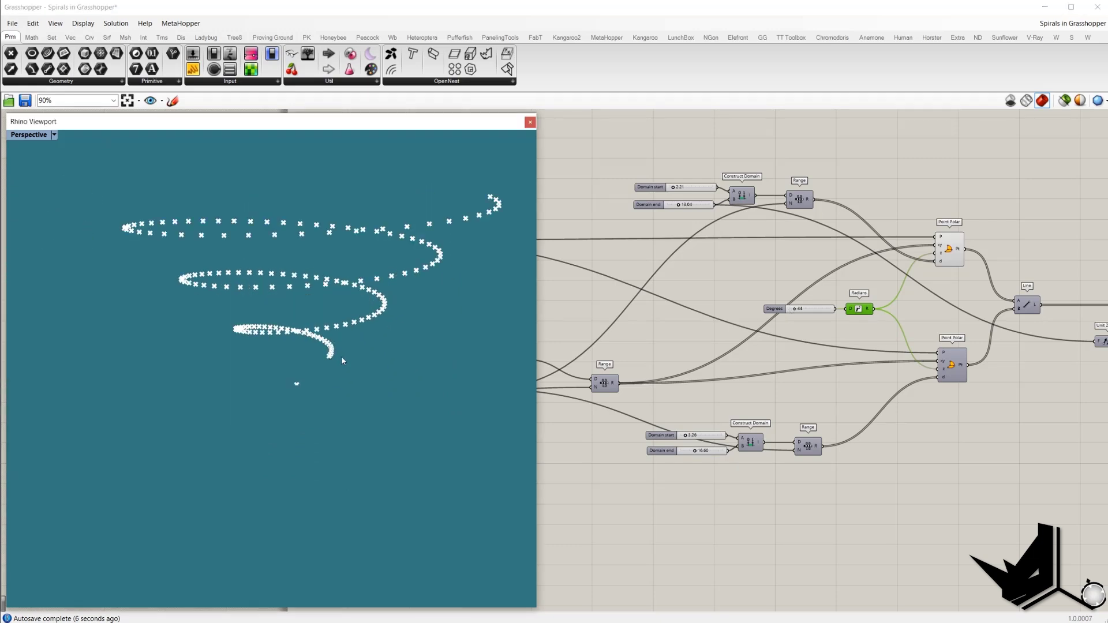
# - Set the Degrees slider to 30 and inspect the conical arrangement of the spiral points
pyautogui.doubleClick(822, 313)
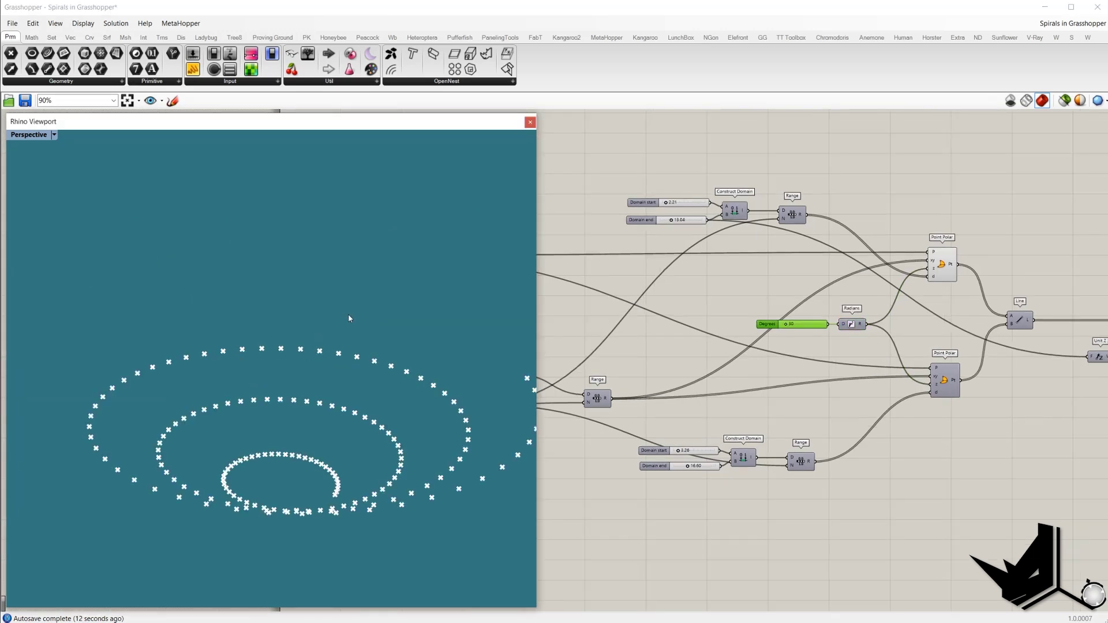
pyautogui.scroll(-5, 349, 316)
pyautogui.moveTo(348, 315); pyautogui.dragTo(276, 315, button='right')
pyautogui.scroll(3, 350, 248)
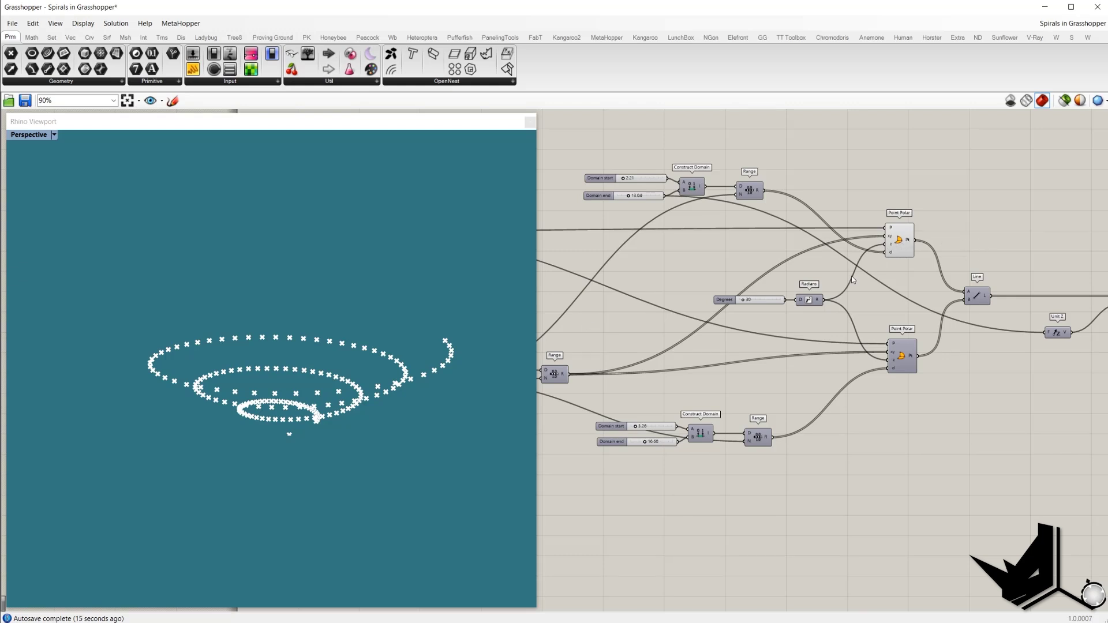
# - Examine the lower Point Polar's inputs, tracing the base point, rotation Range, angle and offset distances back to their sources
pyautogui.click(900, 350)
pyautogui.moveTo(777, 329); pyautogui.dragTo(853, 330, button='right')
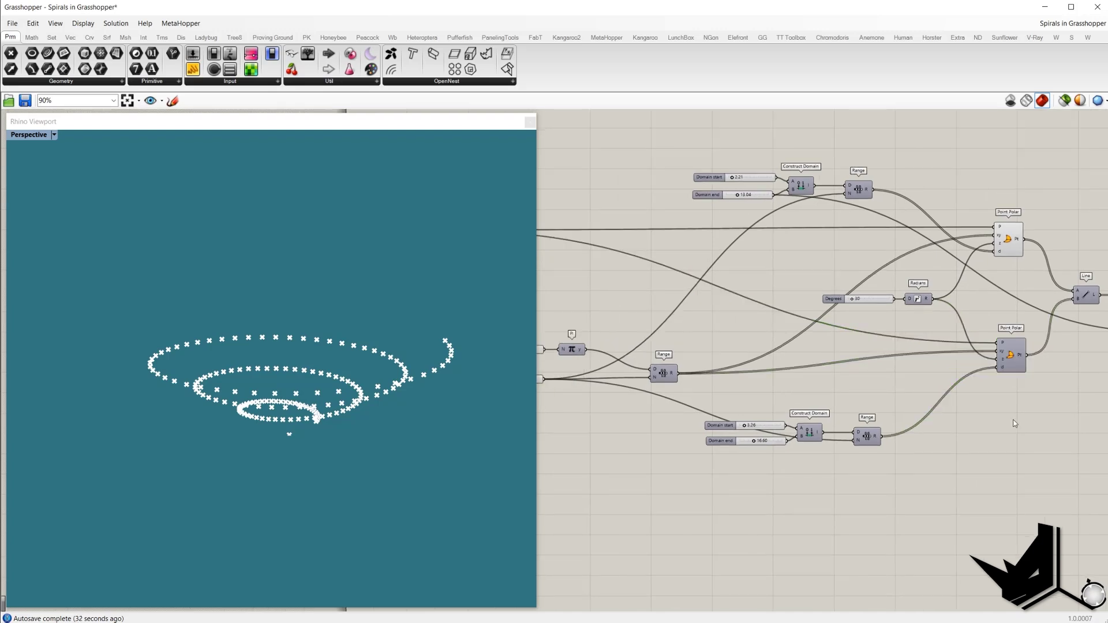
pyautogui.moveTo(819, 363); pyautogui.dragTo(941, 391, button='right')
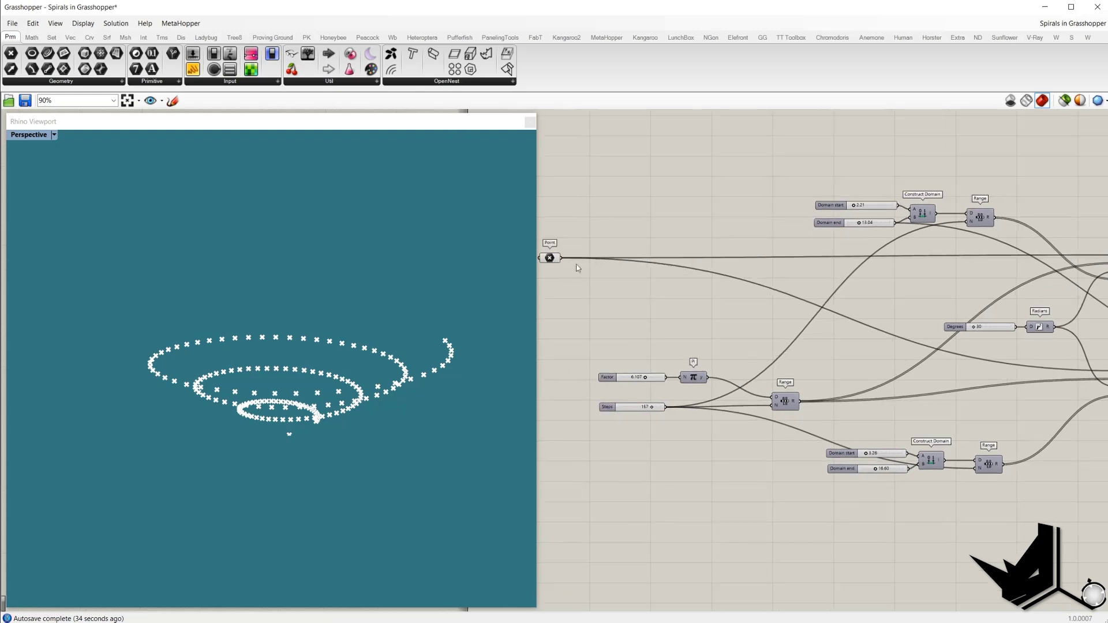
pyautogui.moveTo(1102, 391); pyautogui.dragTo(968, 384, button='right')
pyautogui.moveTo(854, 378); pyautogui.dragTo(917, 379, button='right')
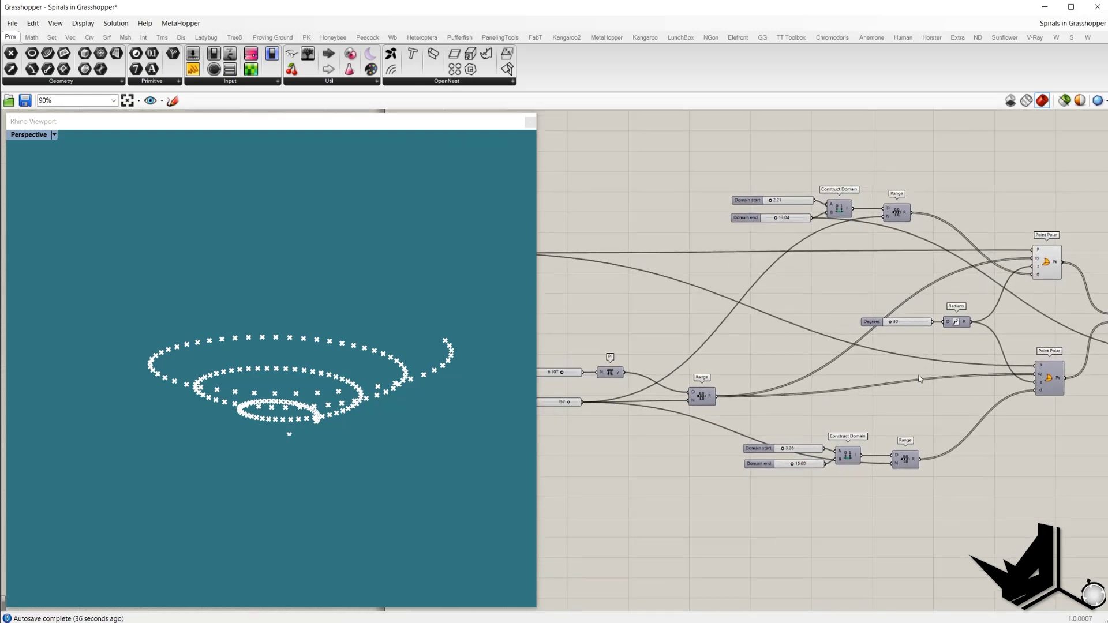
pyautogui.moveTo(1041, 379)
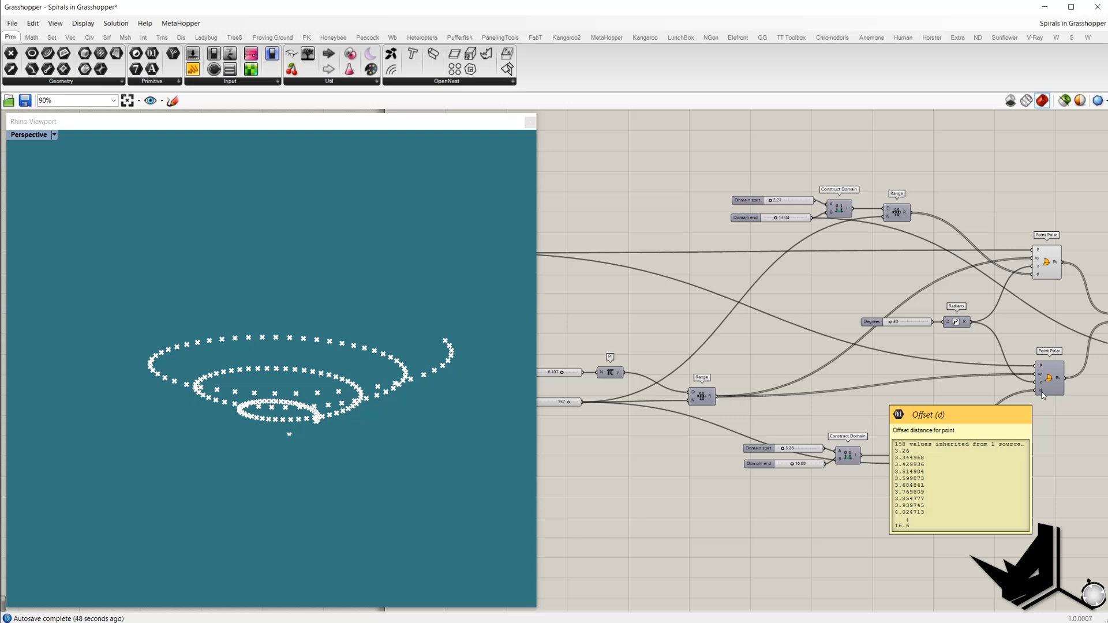
# - Turn on the lower Point Polar's preview and highlight the two spiral point sets in turn to compare them
pyautogui.moveTo(1028, 398); pyautogui.dragTo(944, 416, button='right')
pyautogui.click(969, 398)
pyautogui.rightClick(1015, 413)
pyautogui.click(1023, 417)
pyautogui.moveTo(472, 332); pyautogui.dragTo(375, 395, button='right')
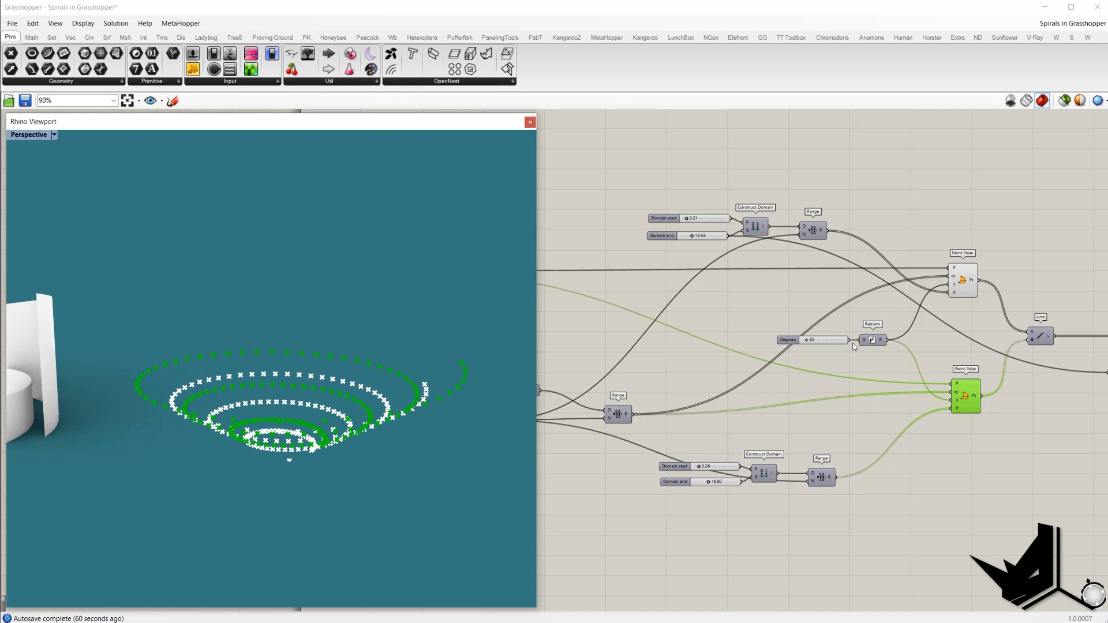
pyautogui.click(961, 286)
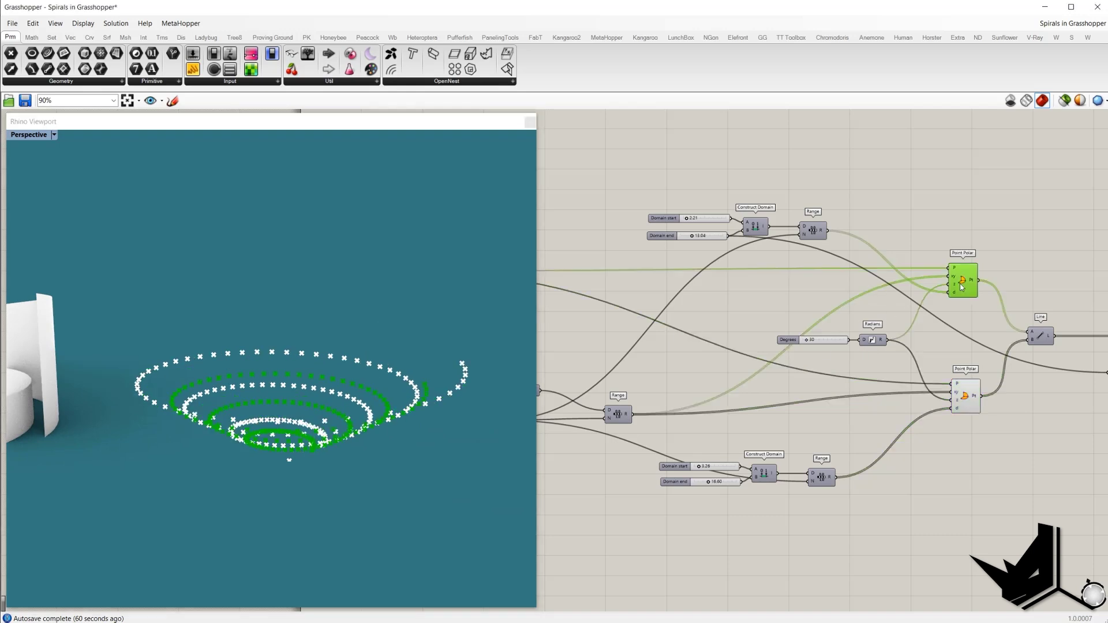
pyautogui.click(972, 391)
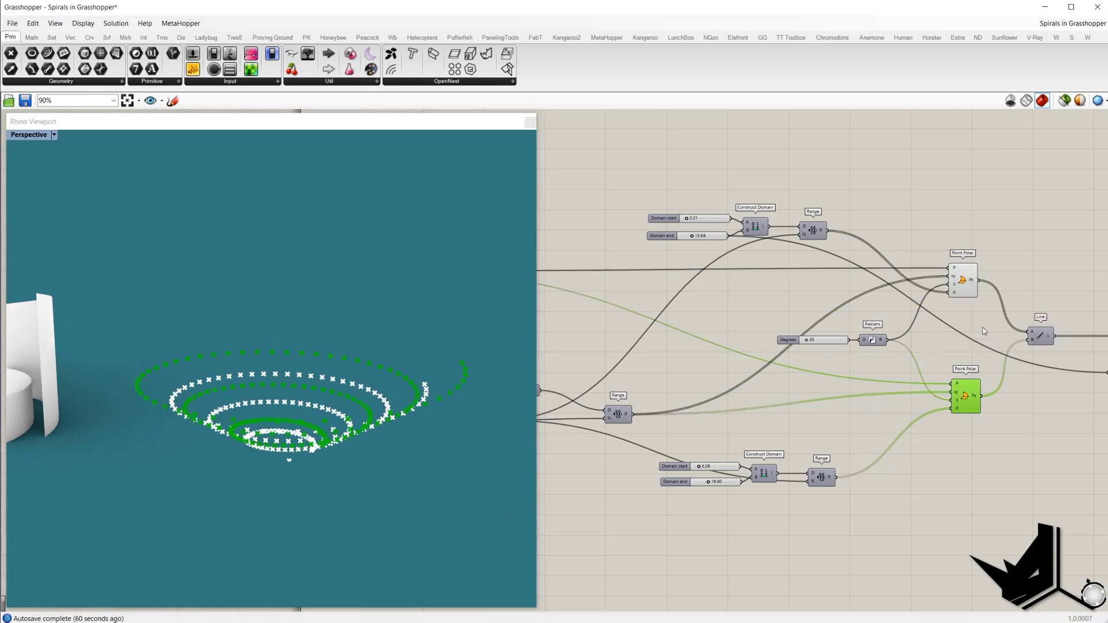
# - Turn on the preview of the Line component joining both point sets and hide the previews of the preceding components
pyautogui.moveTo(980, 338); pyautogui.dragTo(929, 348, button='right')
pyautogui.click(982, 349)
pyautogui.rightClick(1004, 274)
pyautogui.click(1032, 279)
pyautogui.moveTo(932, 480); pyautogui.dragTo(587, 179)
pyautogui.middleClick(607, 158)
pyautogui.click(621, 175)
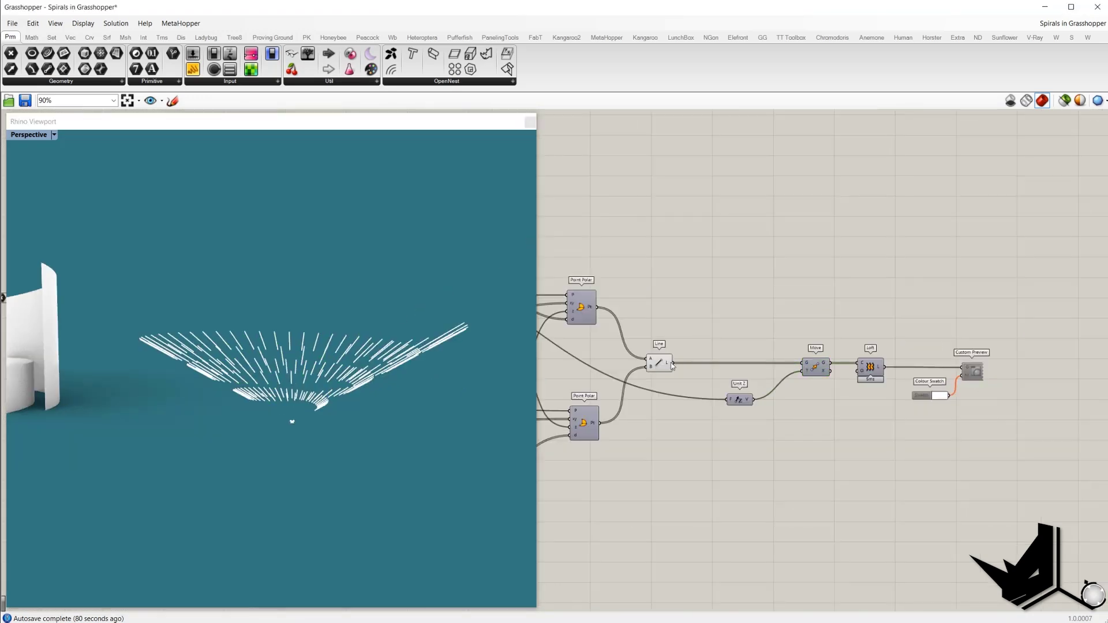
# - Highlight the Line and Loft components and switch the display to the lofted conical spiral's Custom Preview
pyautogui.click(658, 365)
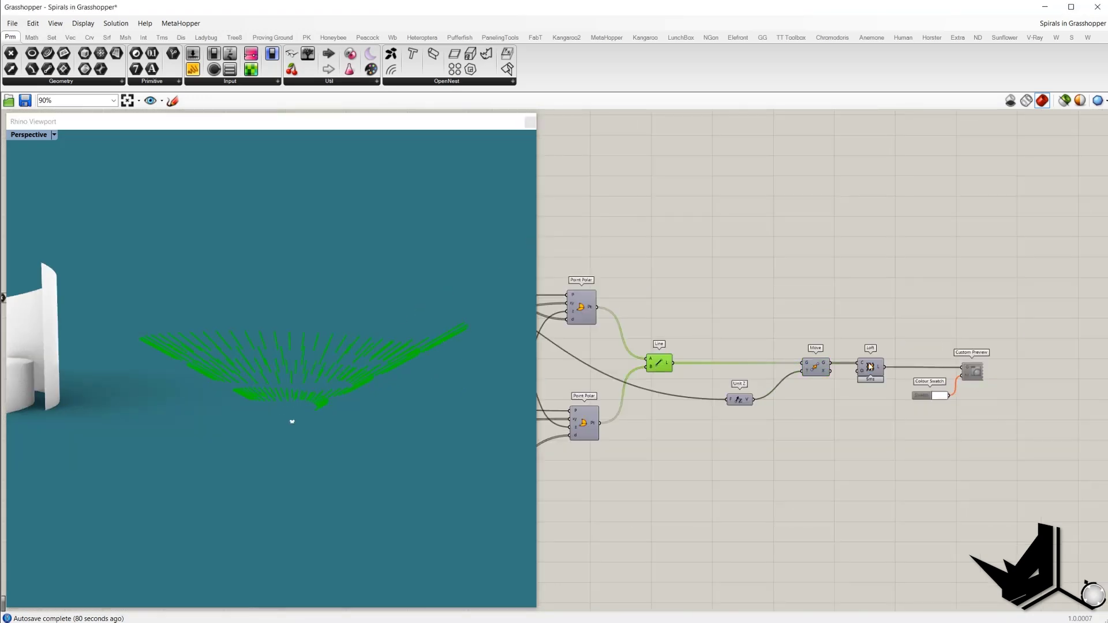
pyautogui.click(870, 367)
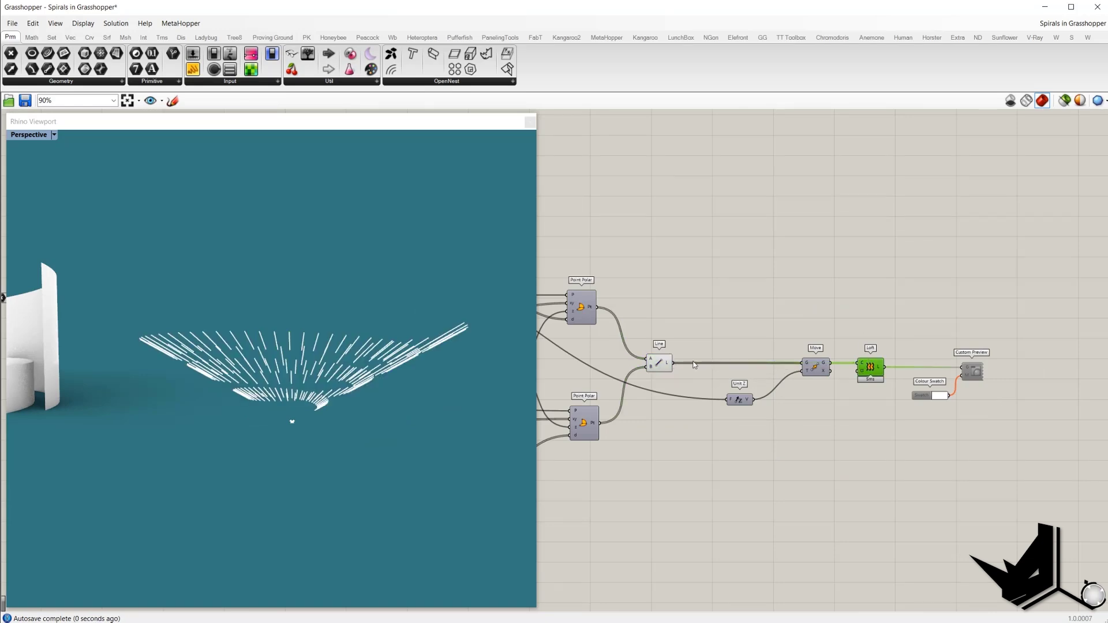
pyautogui.click(889, 339)
pyautogui.click(839, 312)
pyautogui.keyDown('shift'); pyautogui.moveTo(448, 311); pyautogui.dragTo(398, 314, button='right'); pyautogui.keyUp('shift')
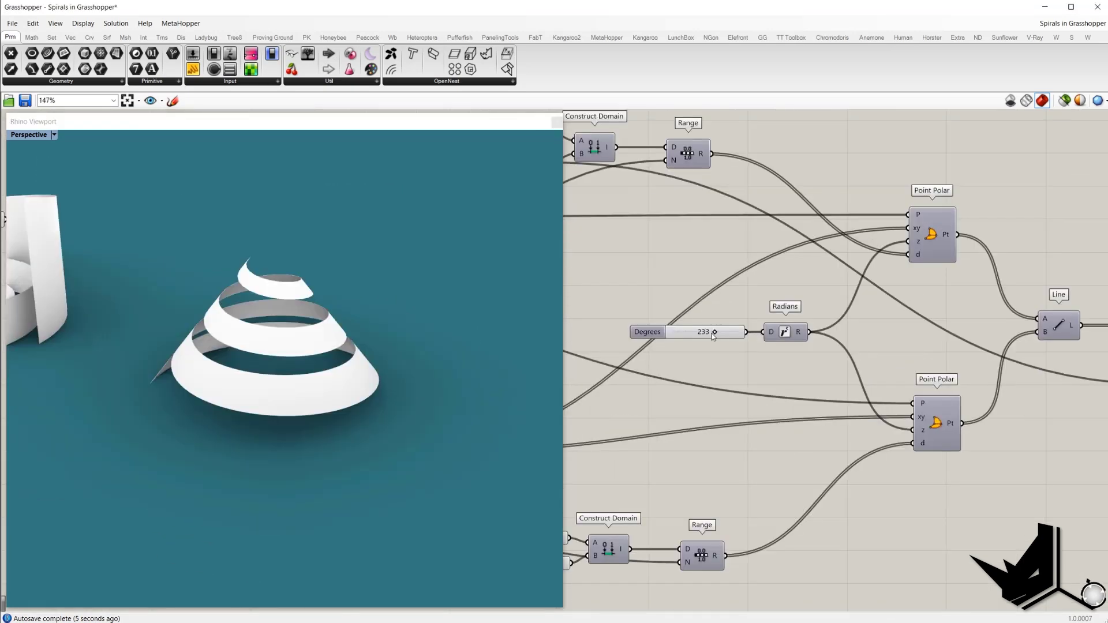
# - Adjust the conical spiral's Degrees slider to about 235 and its Factor slider to vary the slope and rotation
pyautogui.moveTo(719, 329); pyautogui.dragTo(854, 329, button='right')
pyautogui.moveTo(854, 327)
pyautogui.mouseDown()
pyautogui.moveTo(838, 326)
pyautogui.moveTo(857, 327)
pyautogui.mouseUp()
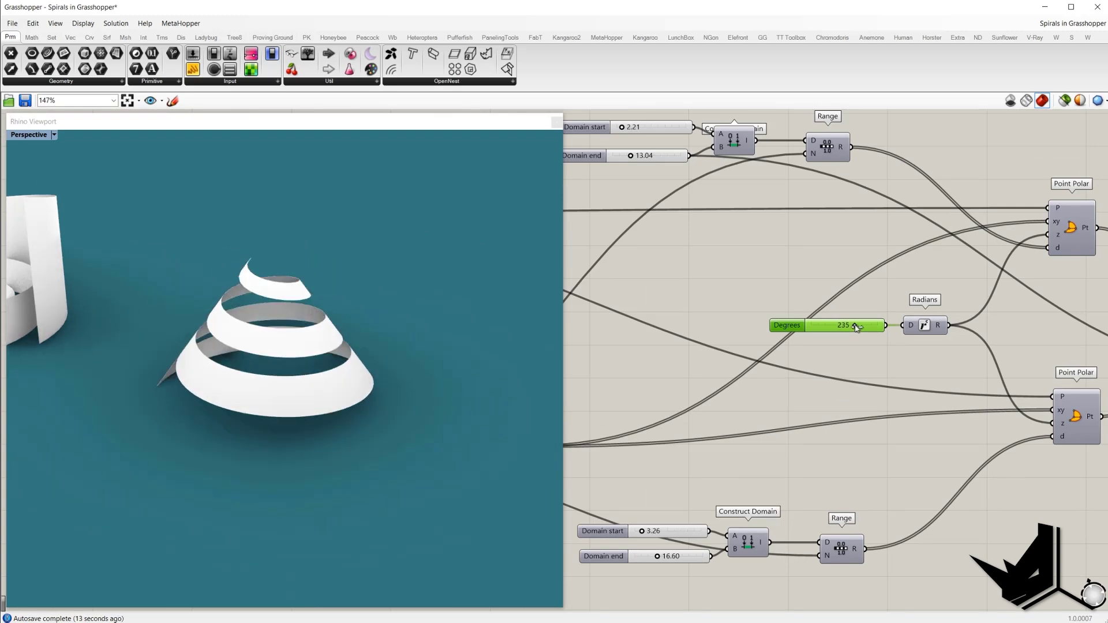
pyautogui.moveTo(668, 357); pyautogui.dragTo(784, 341, button='right')
pyautogui.scroll(-1, 779, 338)
pyautogui.moveTo(714, 358); pyautogui.dragTo(864, 331, button='right')
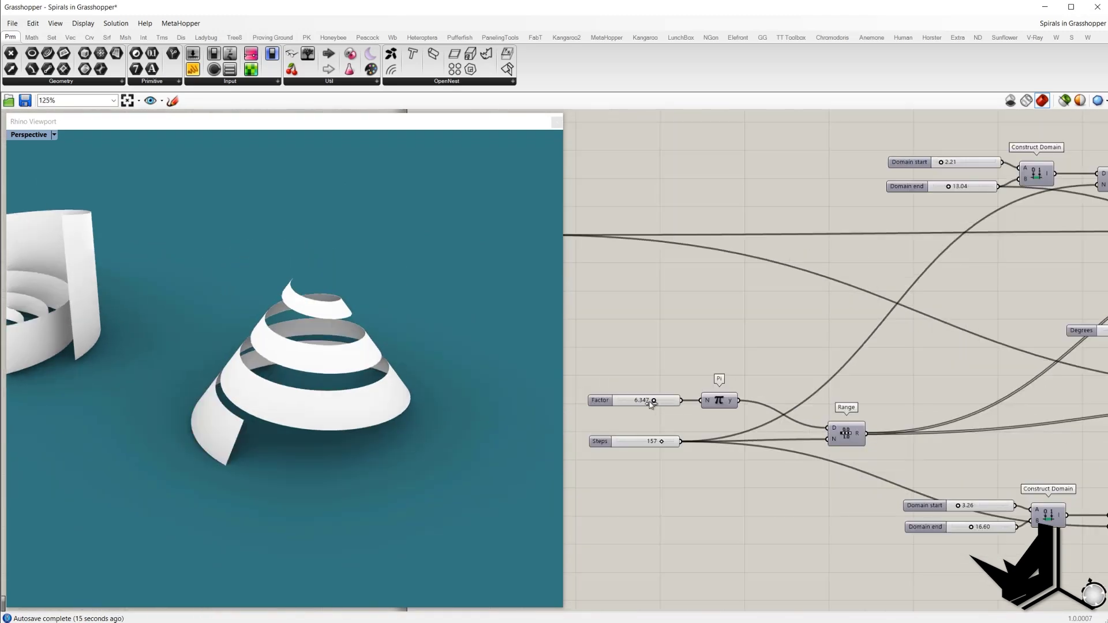
pyautogui.moveTo(652, 402); pyautogui.dragTo(647, 405)
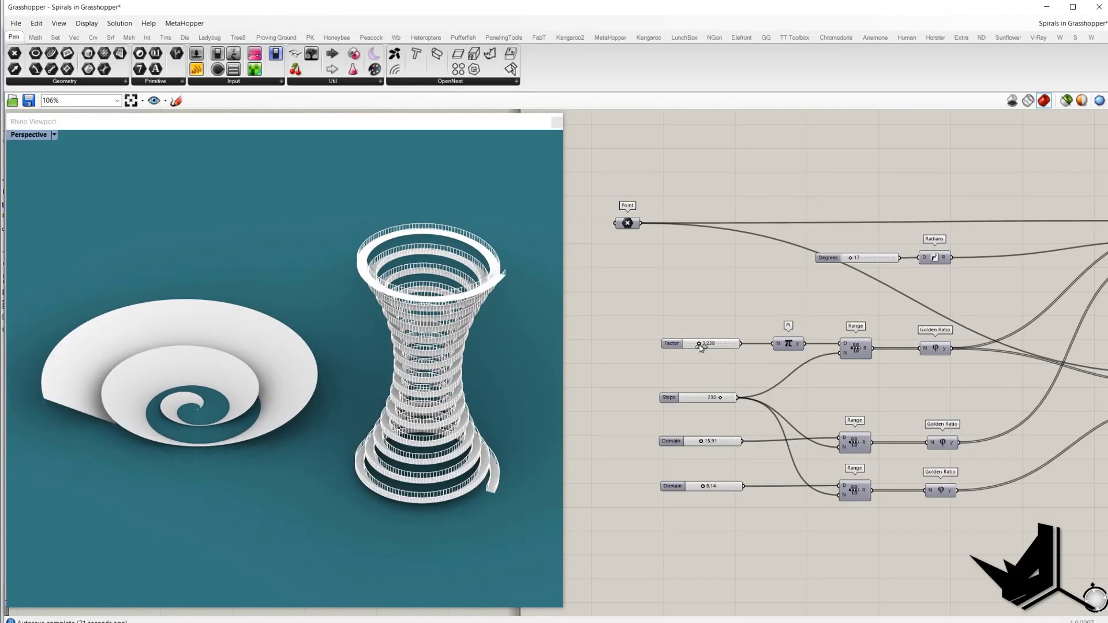
# - Adjust the widening spiral's Factor, both Domain sliders and the Degrees slider to vary its rotation, radii and slope
pyautogui.moveTo(703, 344); pyautogui.dragTo(713, 345)
pyautogui.moveTo(702, 441); pyautogui.dragTo(702, 442)
pyautogui.moveTo(703, 486)
pyautogui.mouseDown()
pyautogui.moveTo(726, 486)
pyautogui.moveTo(703, 486)
pyautogui.mouseUp()
pyautogui.moveTo(851, 258); pyautogui.dragTo(853, 256)
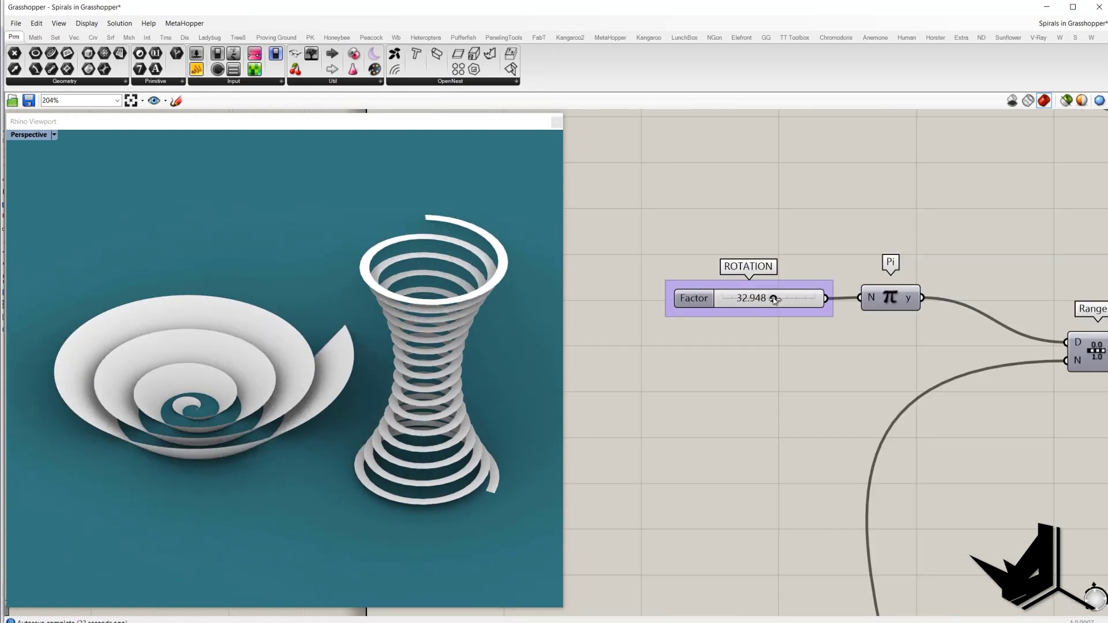
# - Adjust the upright spiral's rotation Factor, spiral height Domain and Domain start sliders to vary its turns, height and waist
pyautogui.moveTo(773, 300)
pyautogui.mouseDown()
pyautogui.moveTo(749, 300)
pyautogui.moveTo(773, 300)
pyautogui.mouseUp()
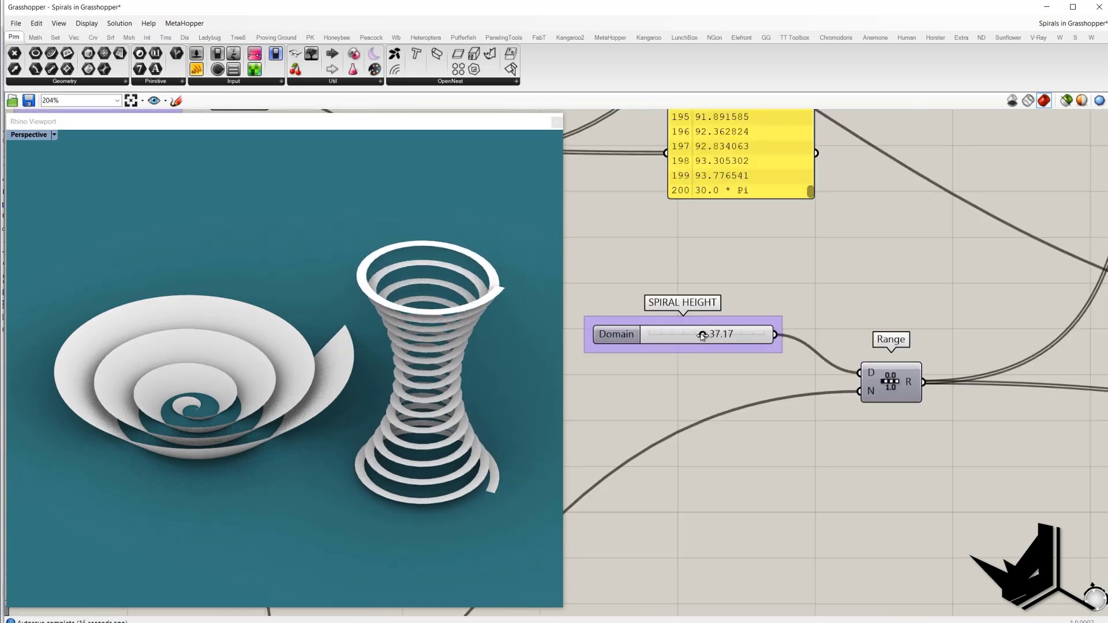
pyautogui.moveTo(715, 334)
pyautogui.mouseDown()
pyautogui.moveTo(689, 334)
pyautogui.moveTo(727, 334)
pyautogui.moveTo(668, 334)
pyautogui.moveTo(716, 334)
pyautogui.mouseUp()
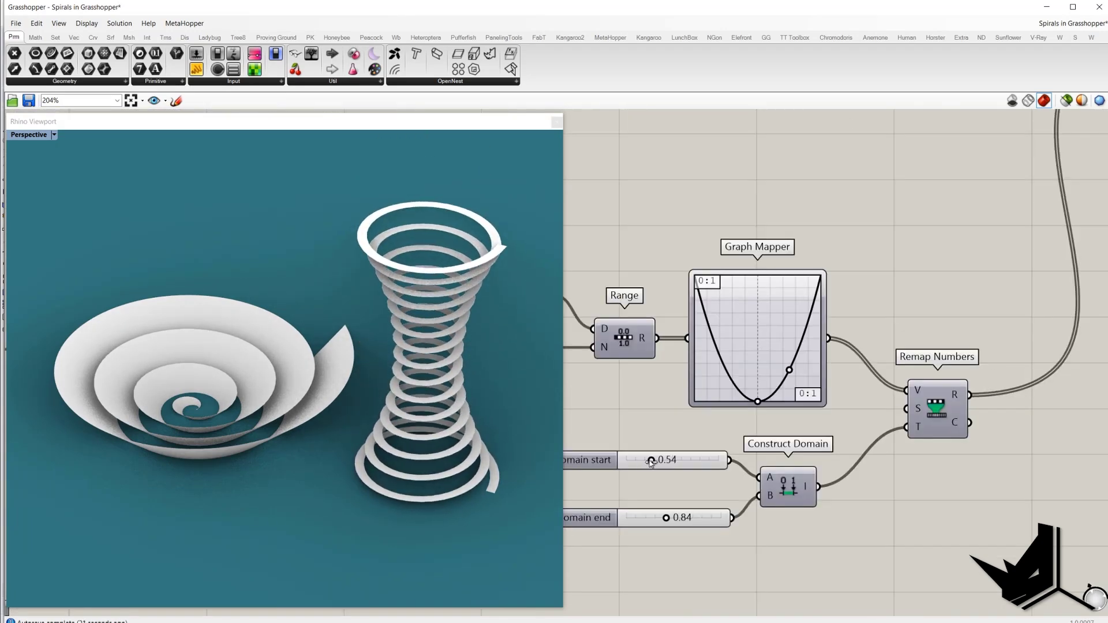
pyautogui.moveTo(640, 461)
pyautogui.mouseDown()
pyautogui.moveTo(654, 462)
pyautogui.moveTo(638, 462)
pyautogui.mouseUp()
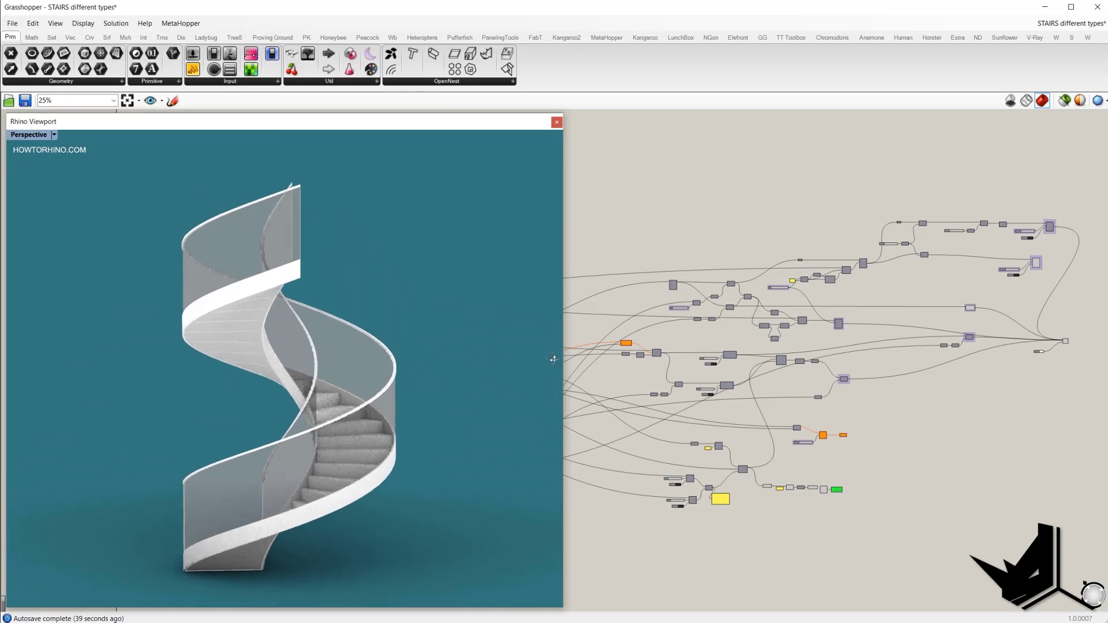
# - Examine the spiral staircase's treads, railings and underside from several angles in the stairs definition
pyautogui.moveTo(552, 359); pyautogui.dragTo(290, 375, button='right')
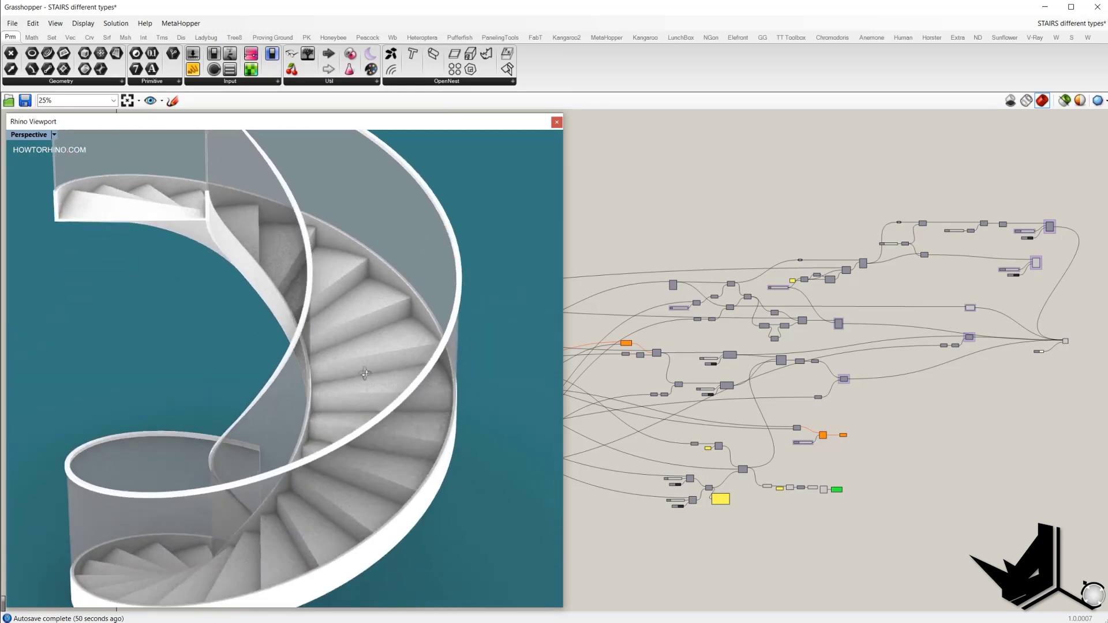
pyautogui.moveTo(364, 374); pyautogui.dragTo(293, 340, button='right')
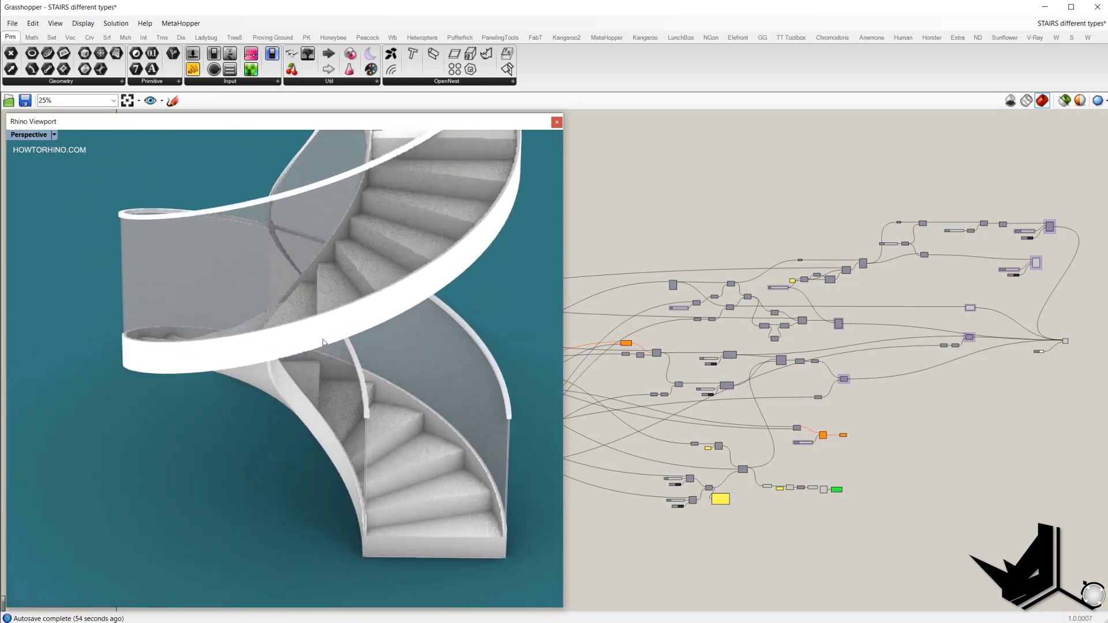